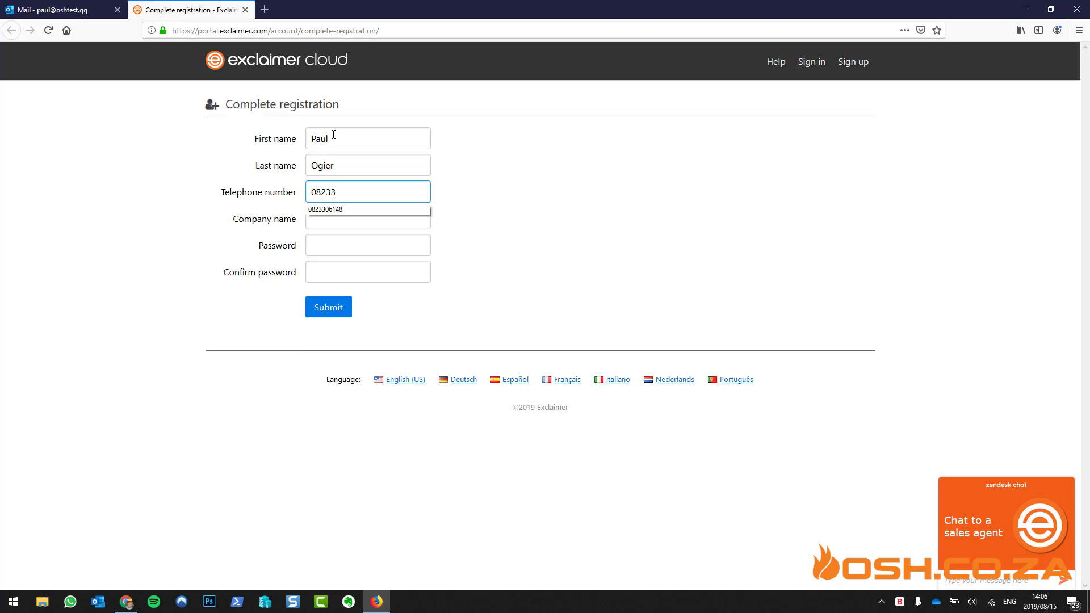
# Enter company OSH.co.za, fill both password fields from saved logins, and submit the registration
pyautogui.press('Tab')
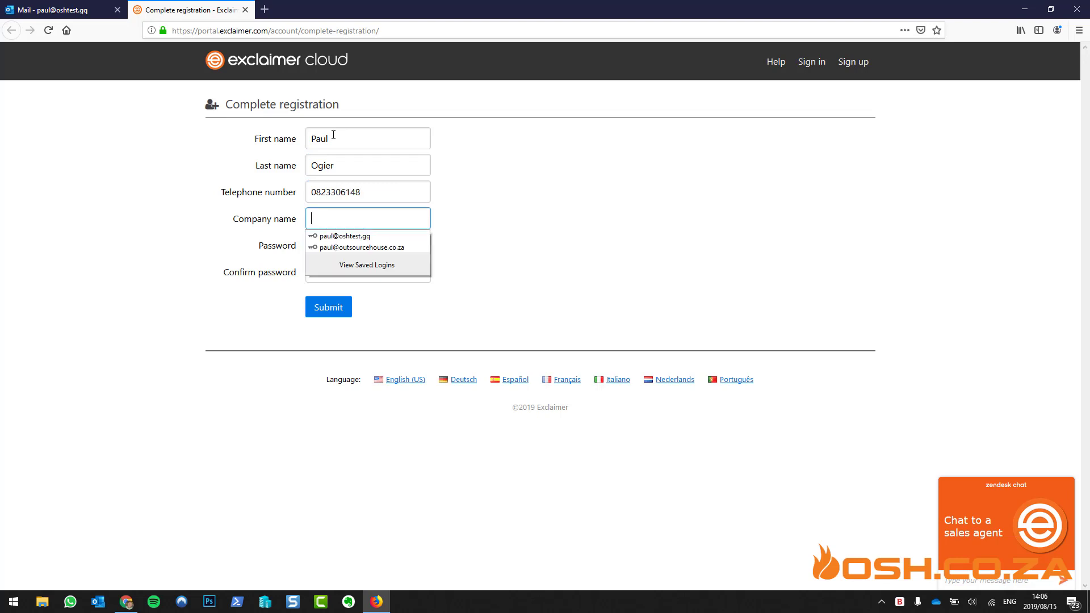
pyautogui.write('OSH.co.za')
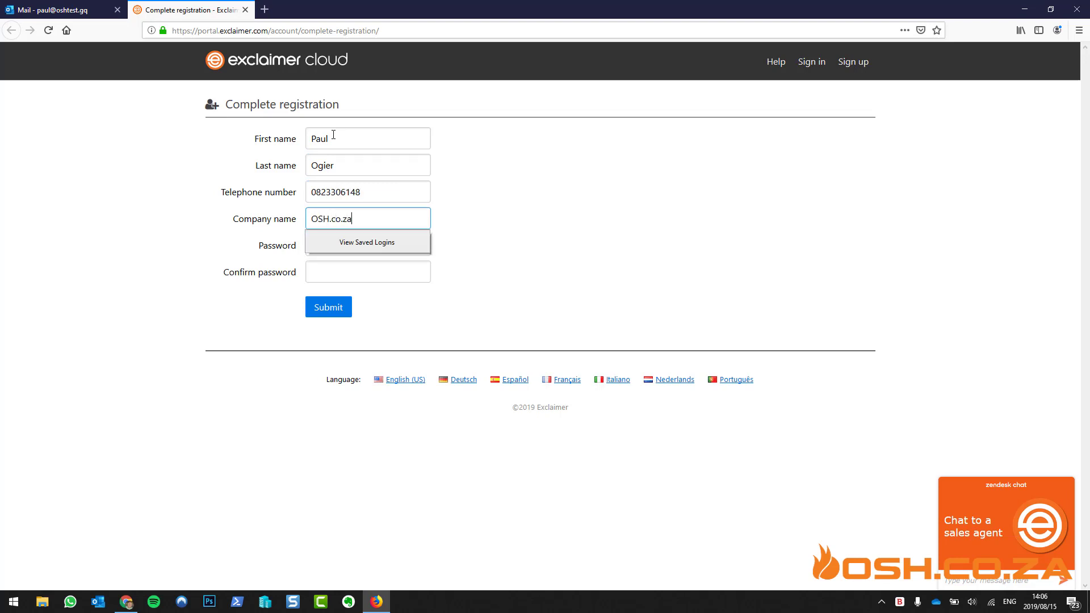
pyautogui.press('Tab')
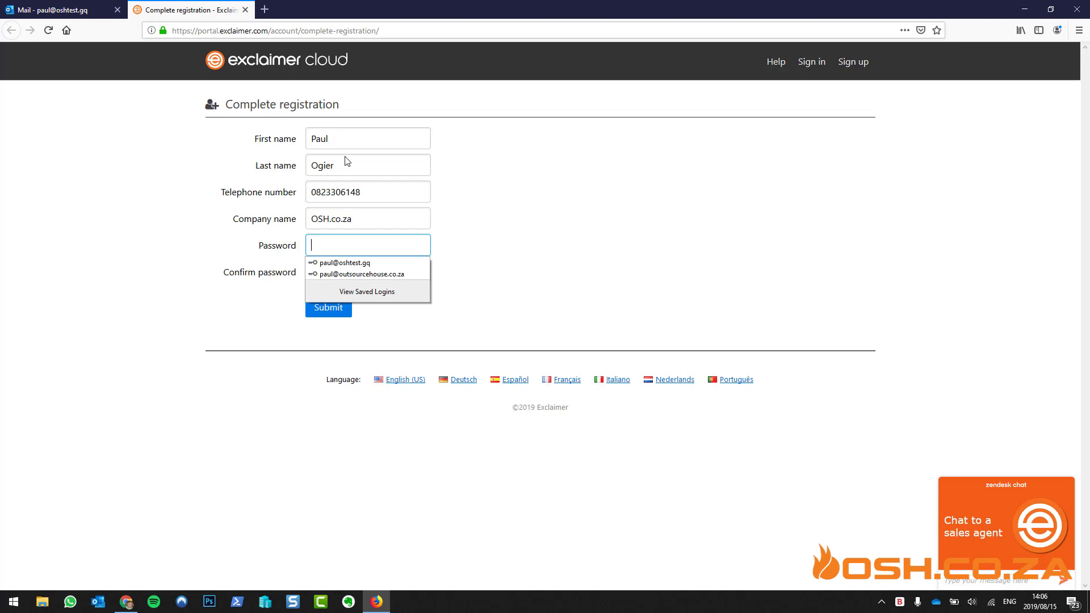
pyautogui.click(366, 263)
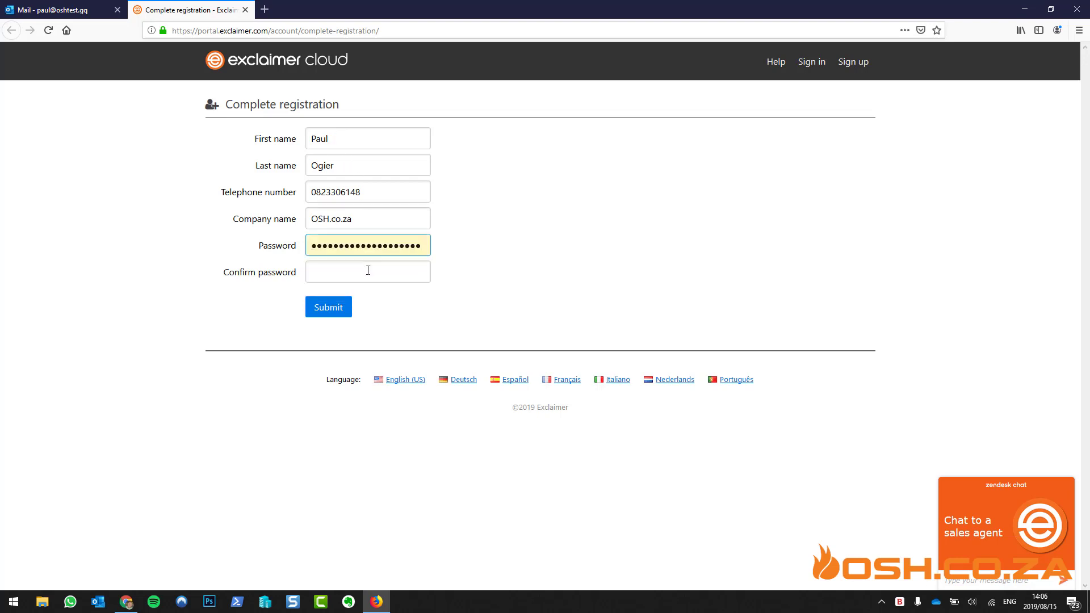
pyautogui.click(368, 270)
pyautogui.click(371, 295)
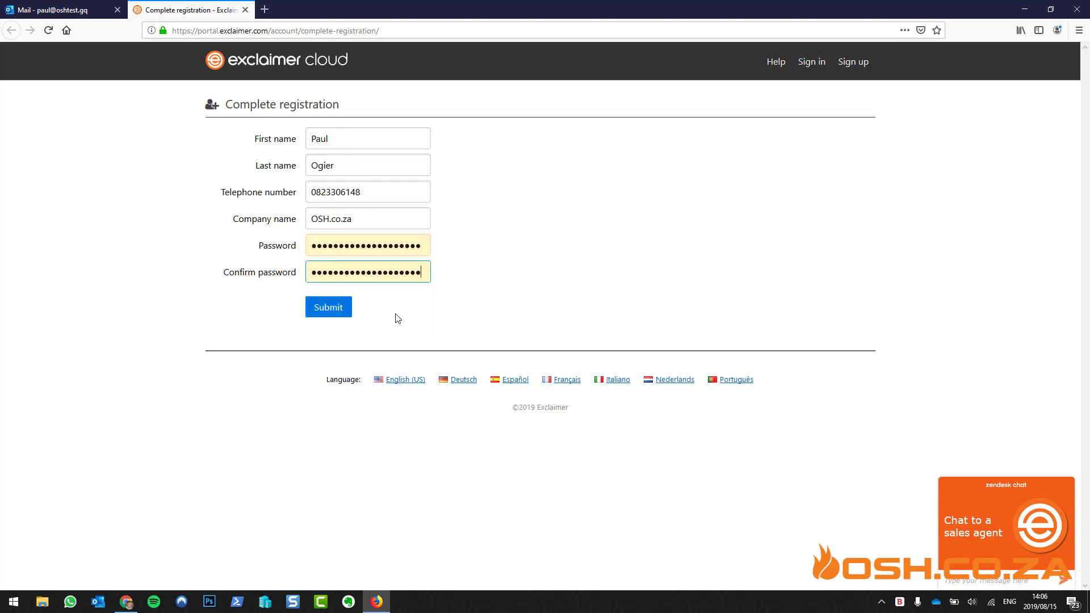
pyautogui.click(343, 310)
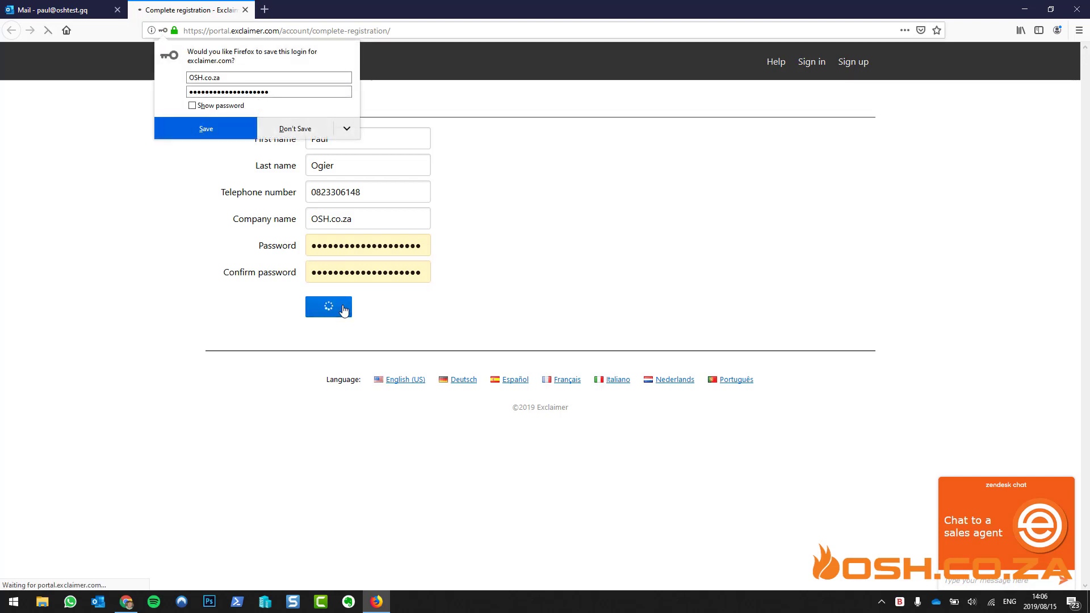
# Decline saving the browser login and set the department to IT
pyautogui.click(309, 132)
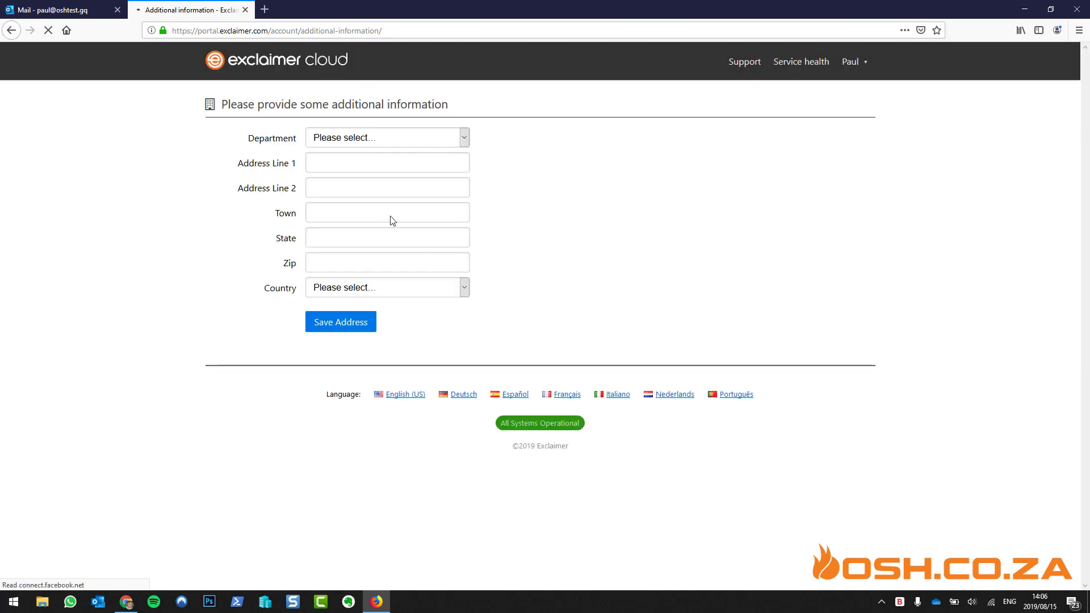
pyautogui.click(393, 137)
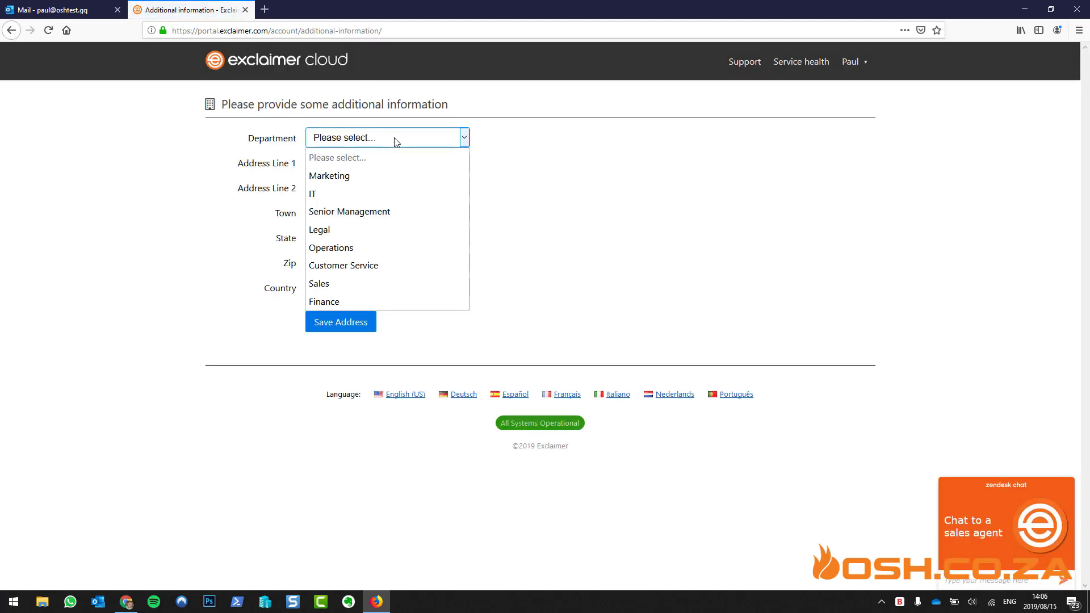
pyautogui.click(375, 192)
# Fill in the street address, town, state and zip code from autofill suggestions
pyautogui.click(349, 162)
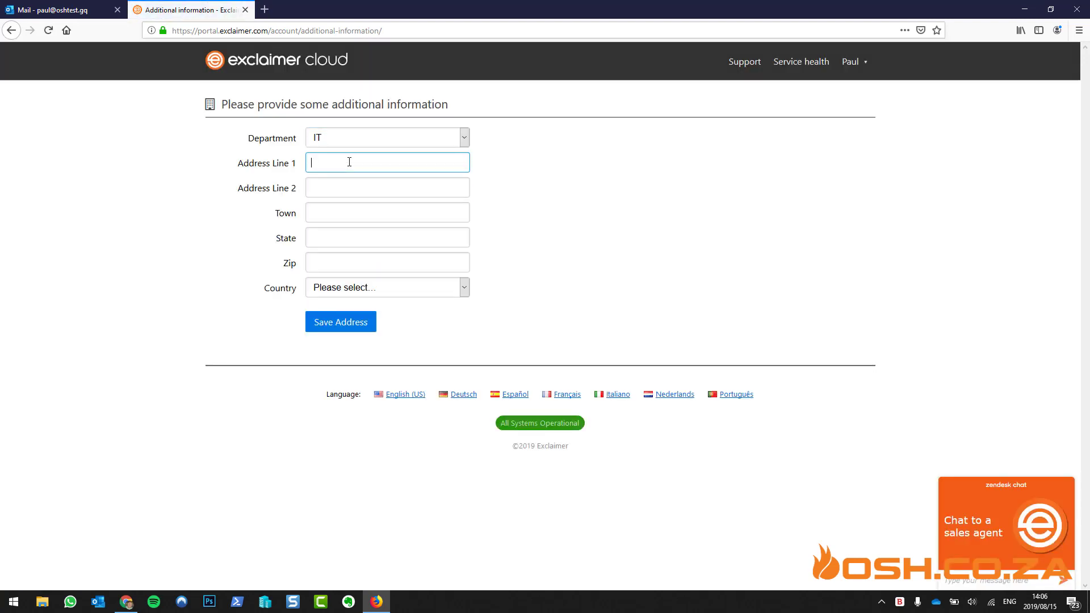
pyautogui.write('123')
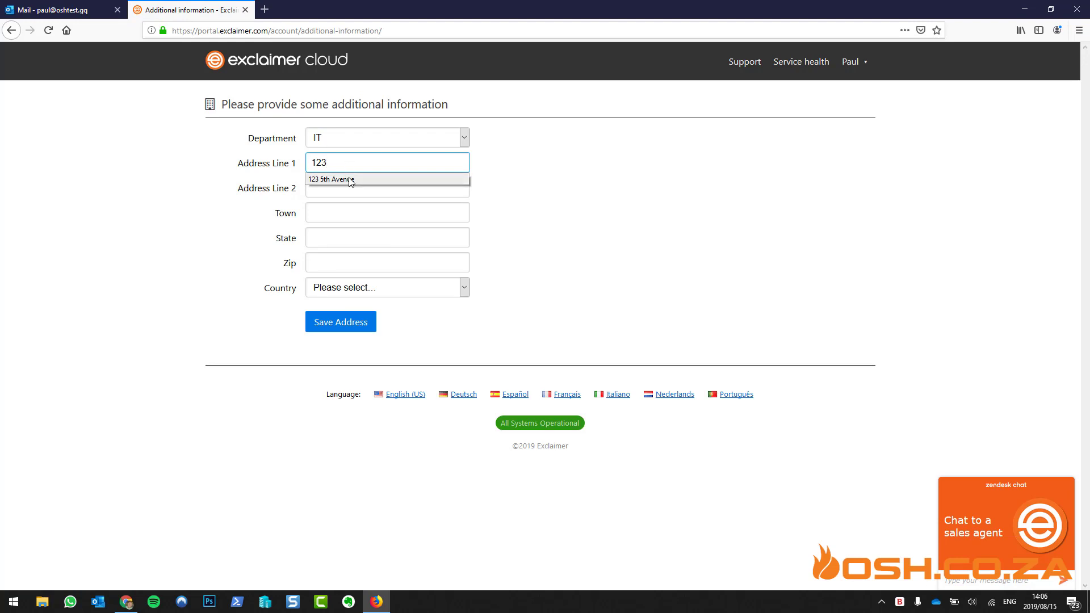
pyautogui.click(352, 180)
pyautogui.click(354, 186)
pyautogui.click(347, 212)
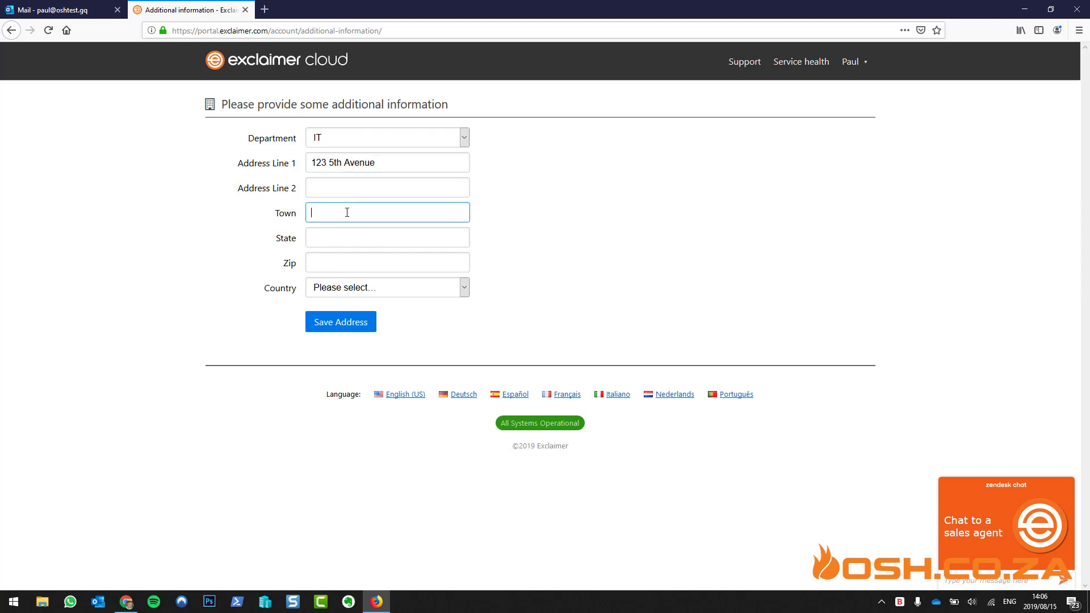
pyautogui.click(347, 212)
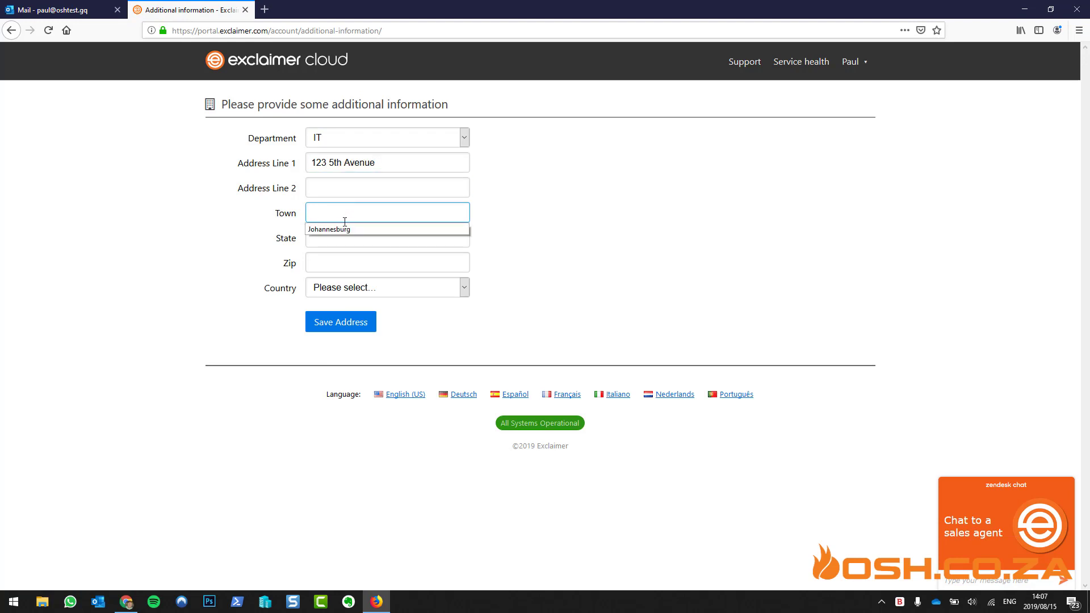
pyautogui.click(345, 226)
pyautogui.click(347, 237)
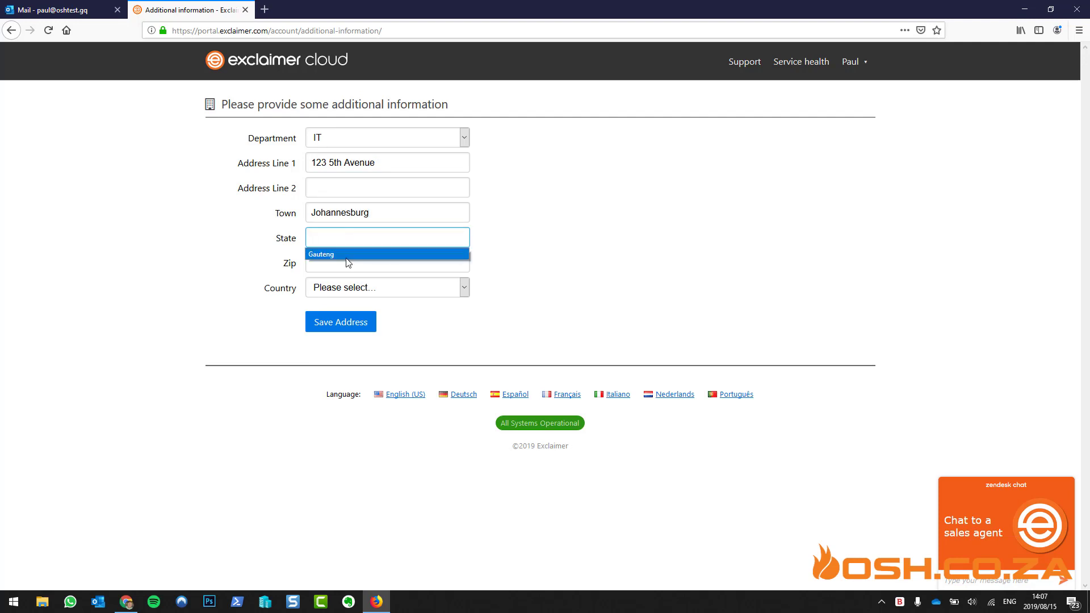
pyautogui.click(347, 250)
pyautogui.click(346, 261)
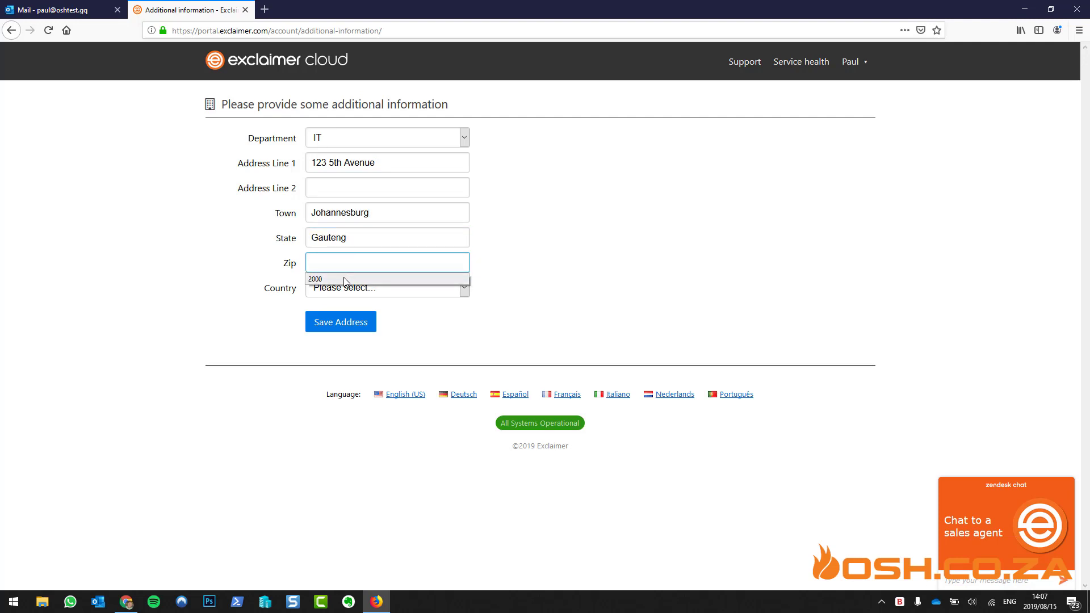
pyautogui.click(347, 277)
# Select South Africa as the country and save the address details
pyautogui.click(348, 294)
pyautogui.write('south')
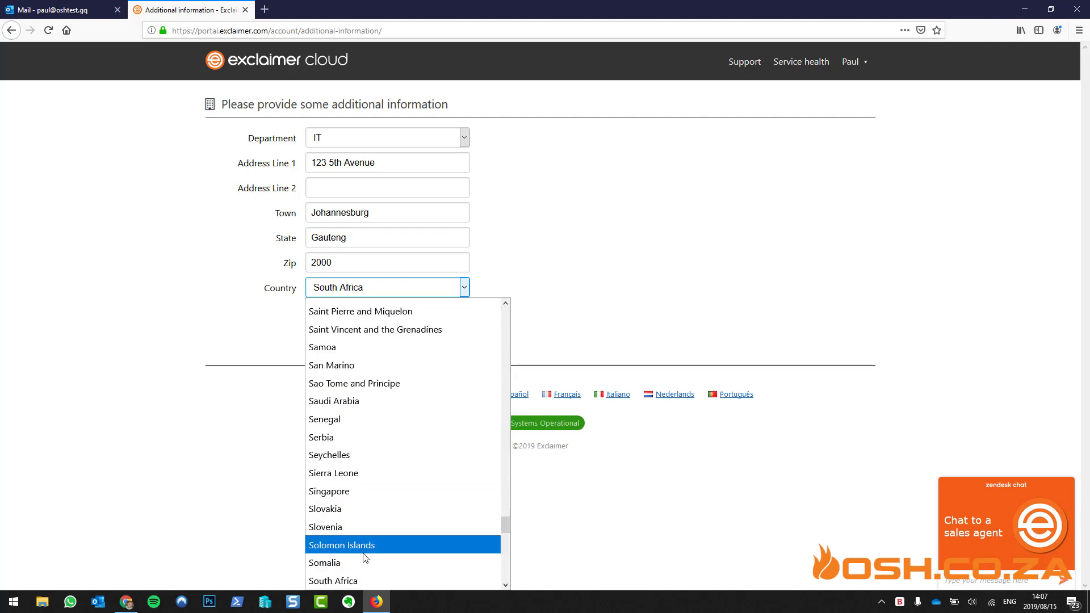
pyautogui.click(364, 577)
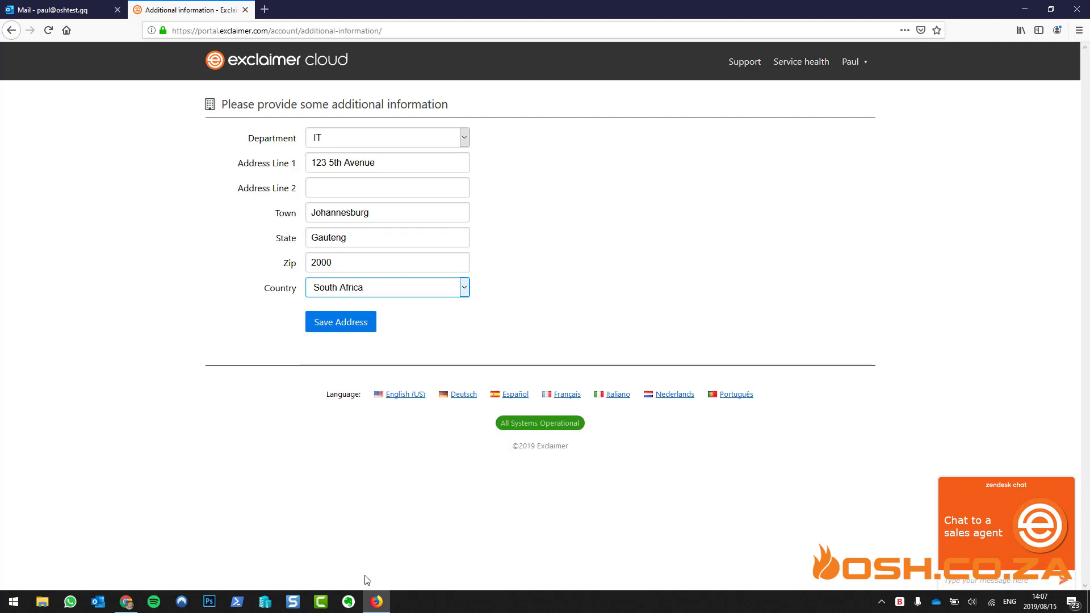
pyautogui.click(348, 330)
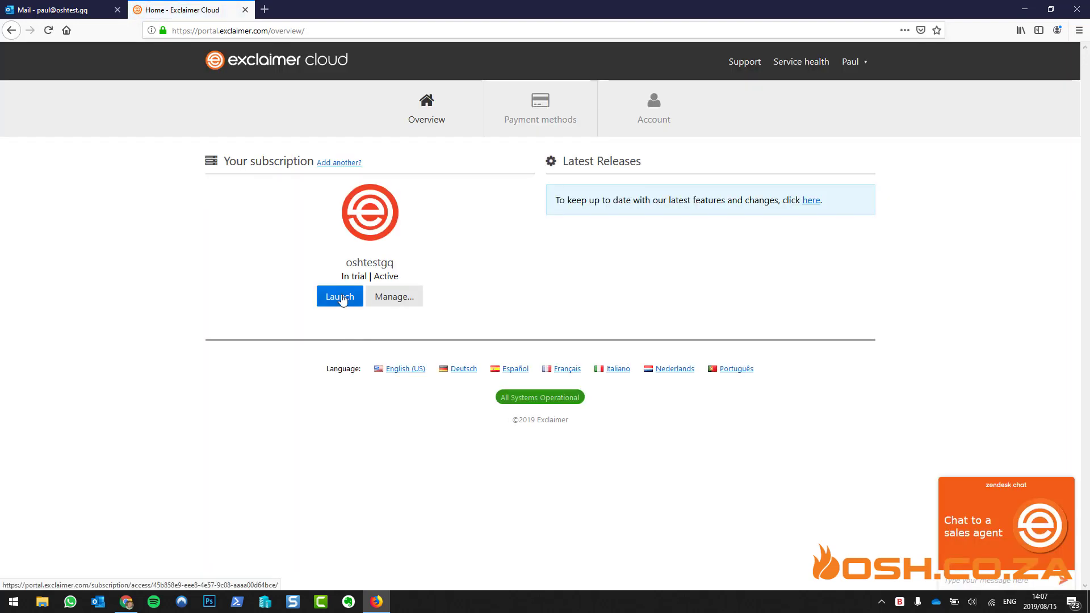
# Launch the trial signature subscription and choose 'Configure the full operational service'
pyautogui.click(341, 298)
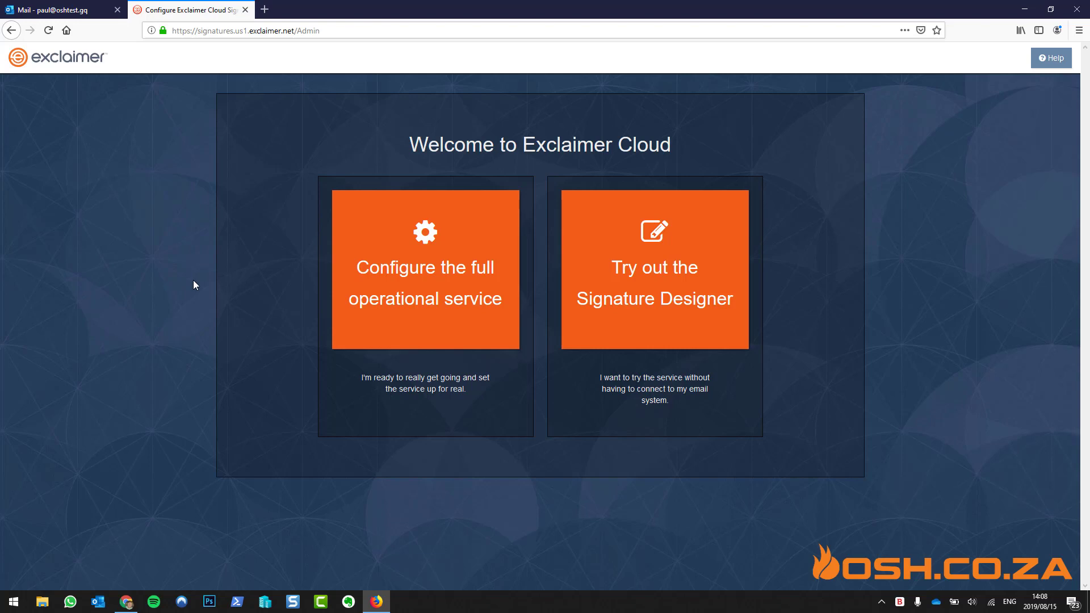
pyautogui.click(400, 271)
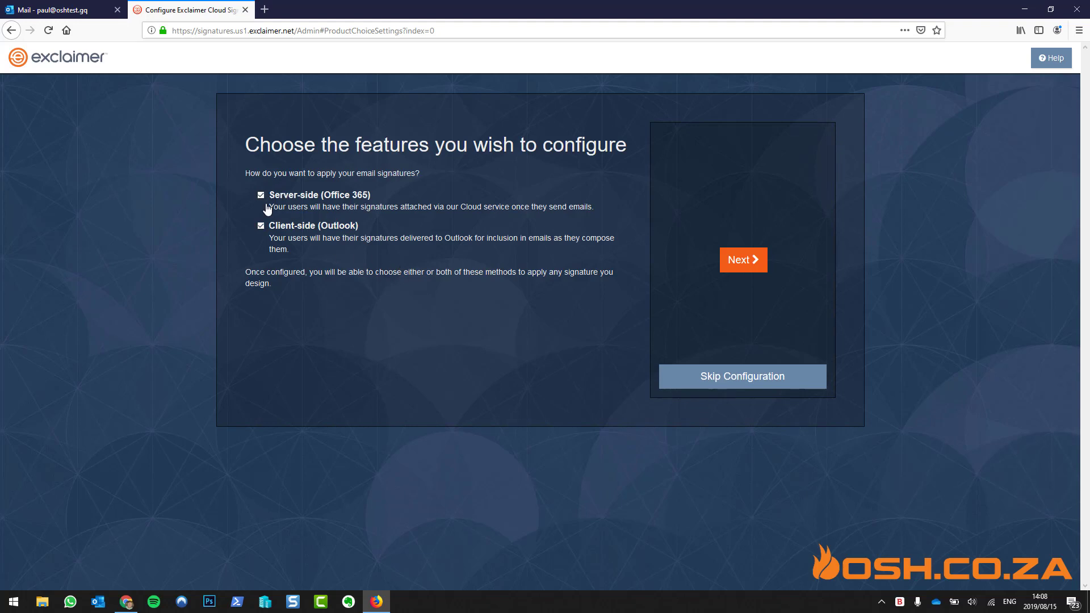
# Keep both signature methods, advance to the Office 365 domain page, then switch to the Outlook tab
pyautogui.click(740, 261)
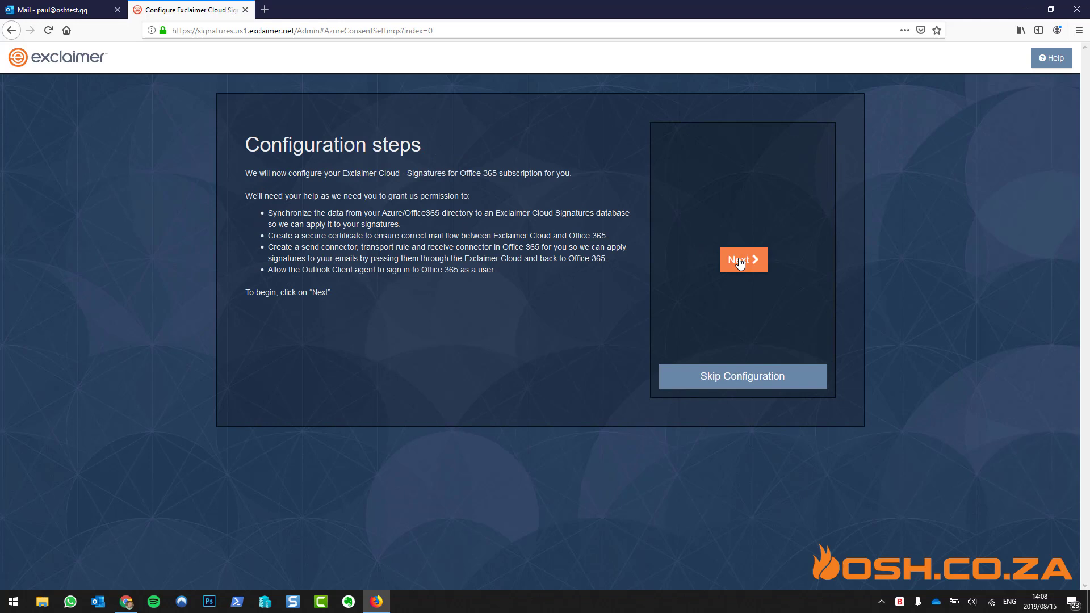
pyautogui.click(740, 261)
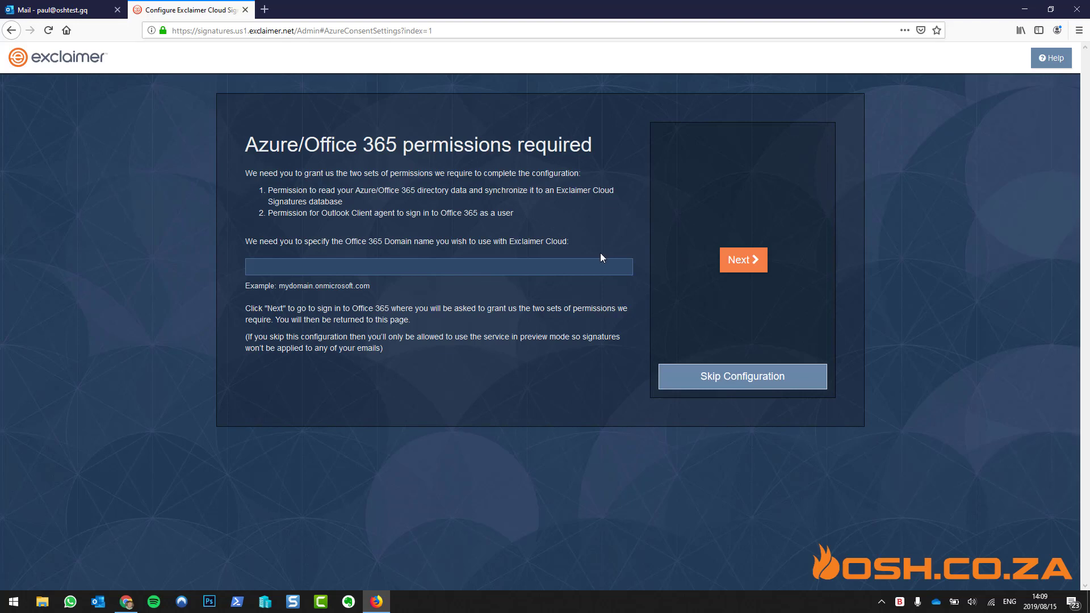
pyautogui.moveTo(370, 286); pyautogui.dragTo(315, 285)
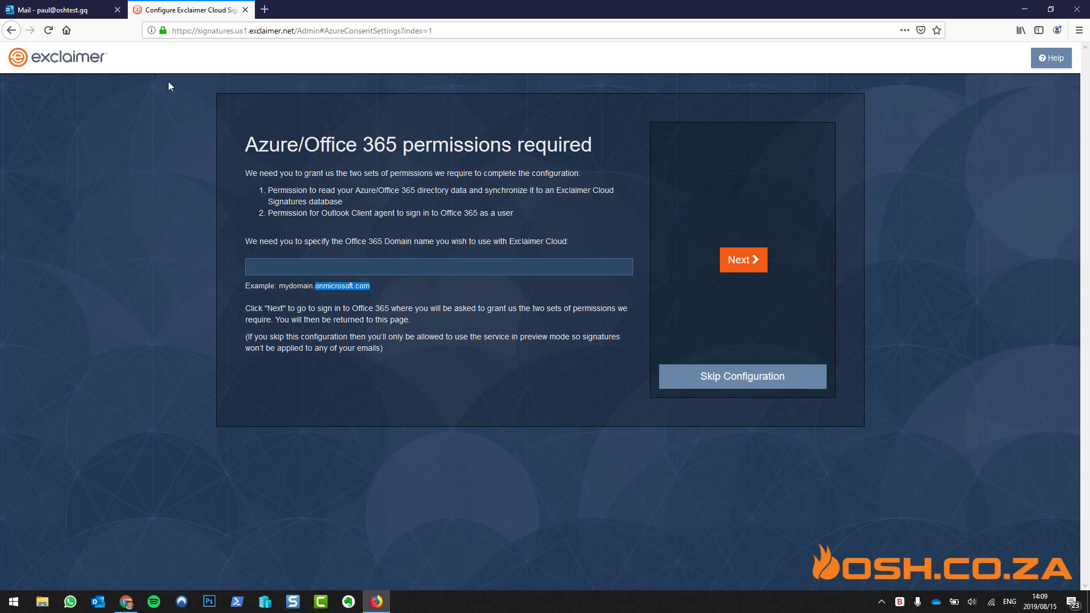
pyautogui.click(54, 10)
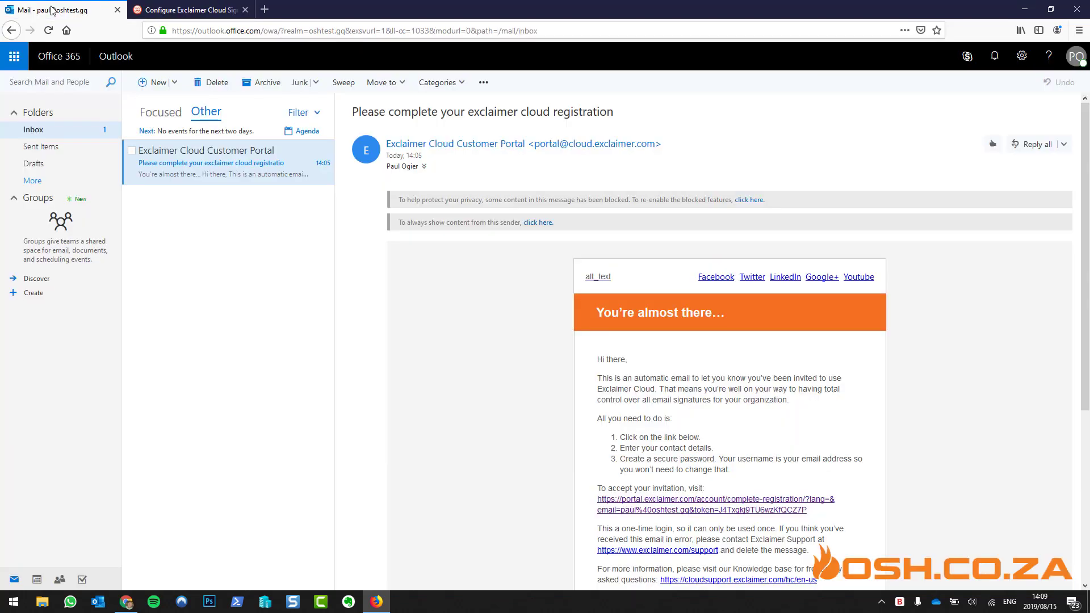
# Open the Microsoft 365 admin center in a new tab from the app launcher
pyautogui.click(15, 58)
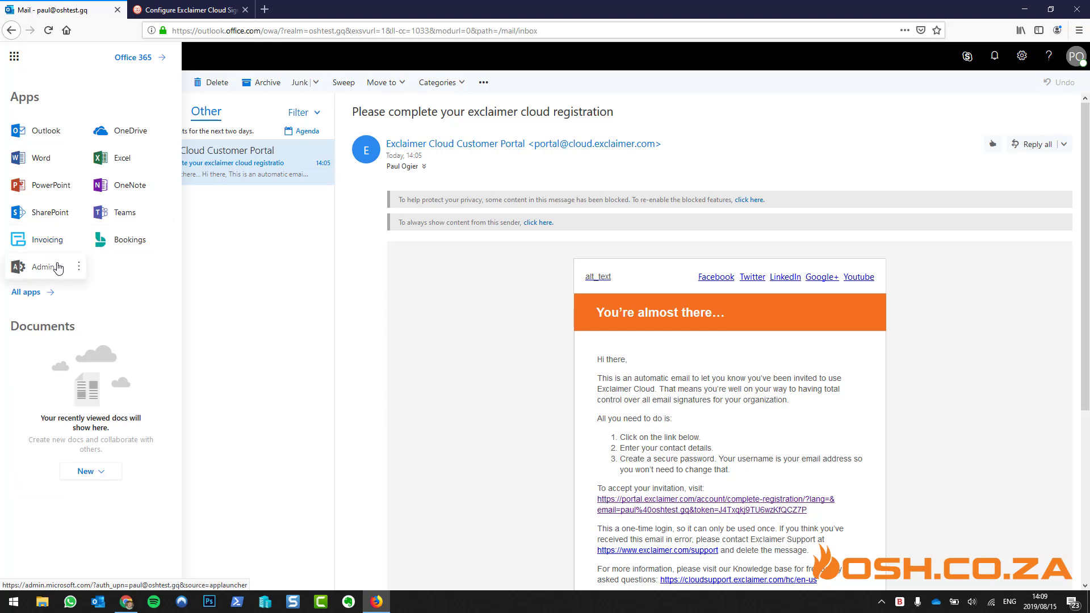
pyautogui.click(78, 266)
pyautogui.click(124, 297)
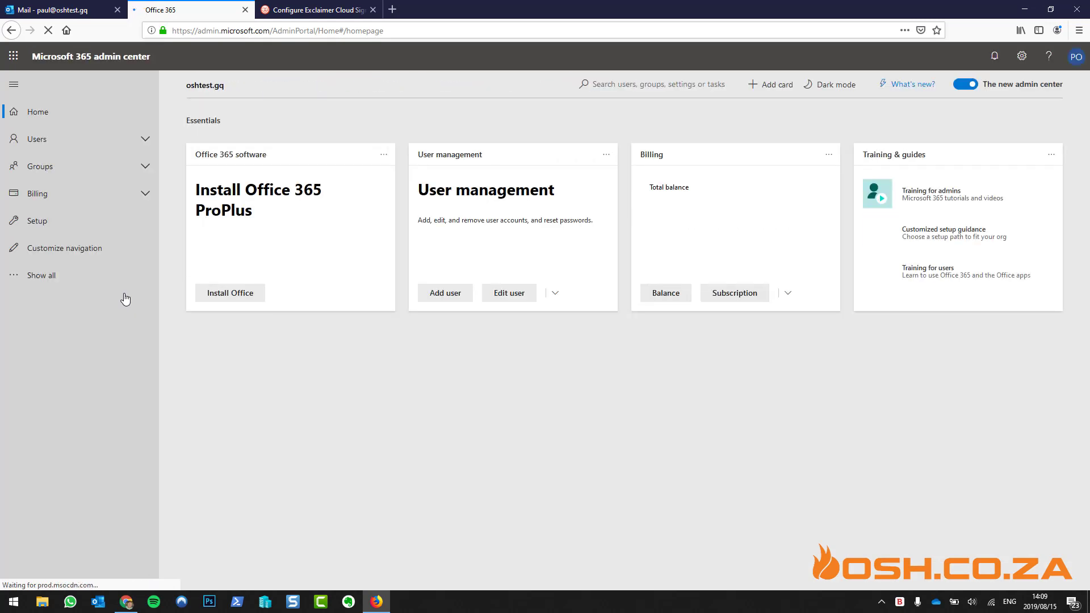
# Find and select the tenant's full onmicrosoft.com domain name under custom domain setup
pyautogui.click(82, 223)
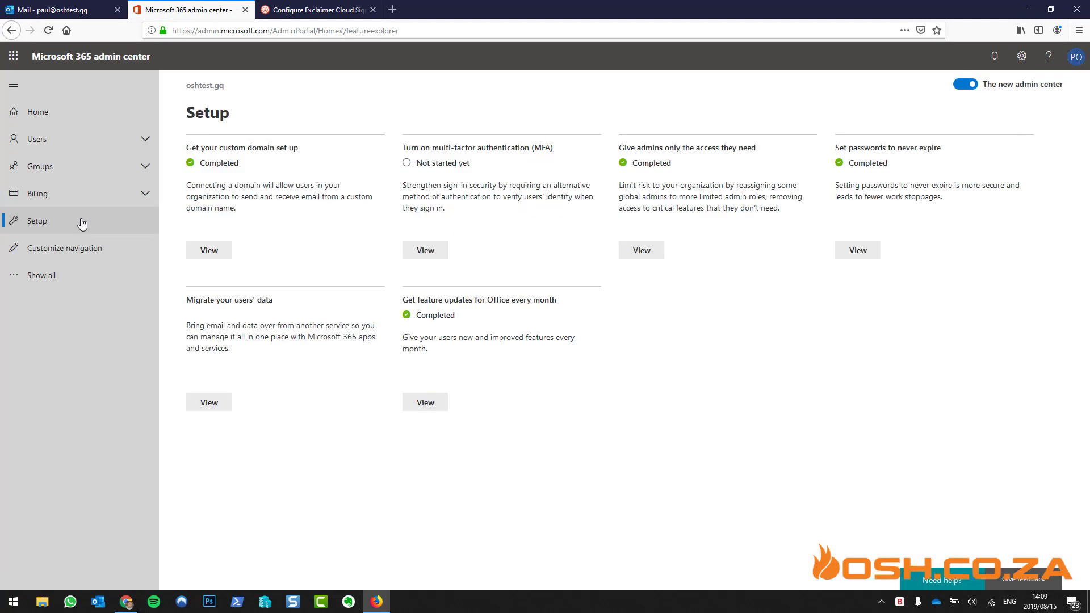
pyautogui.click(213, 249)
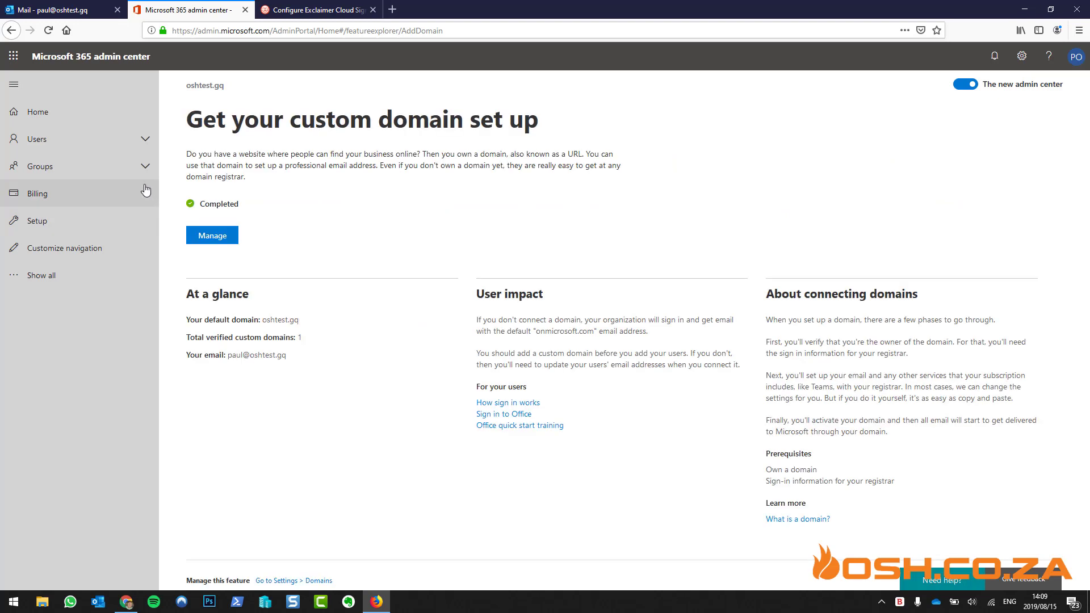
pyautogui.click(223, 241)
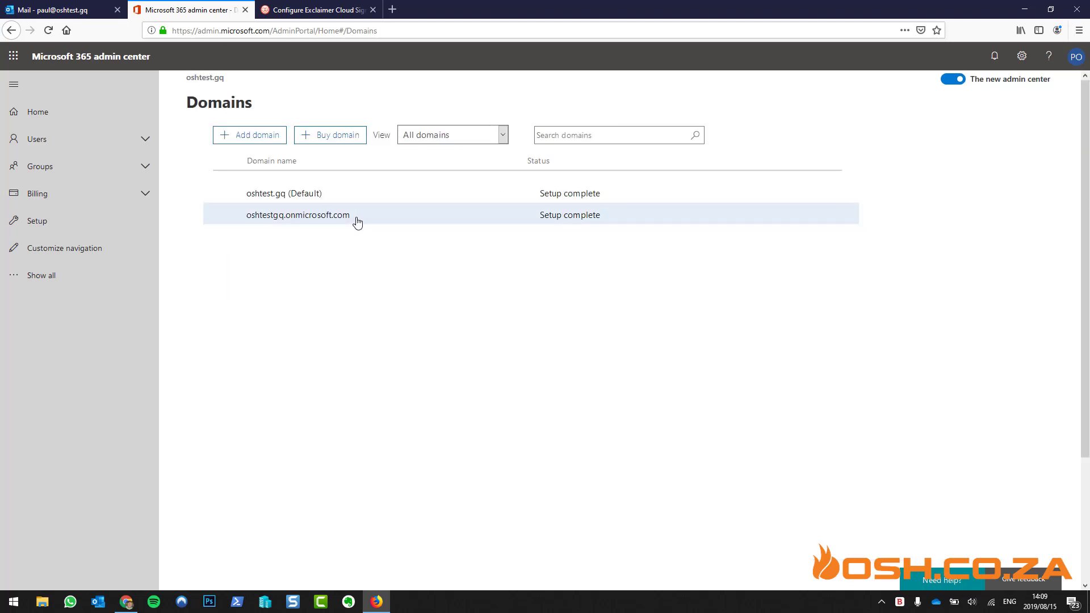
pyautogui.moveTo(354, 223); pyautogui.dragTo(246, 225)
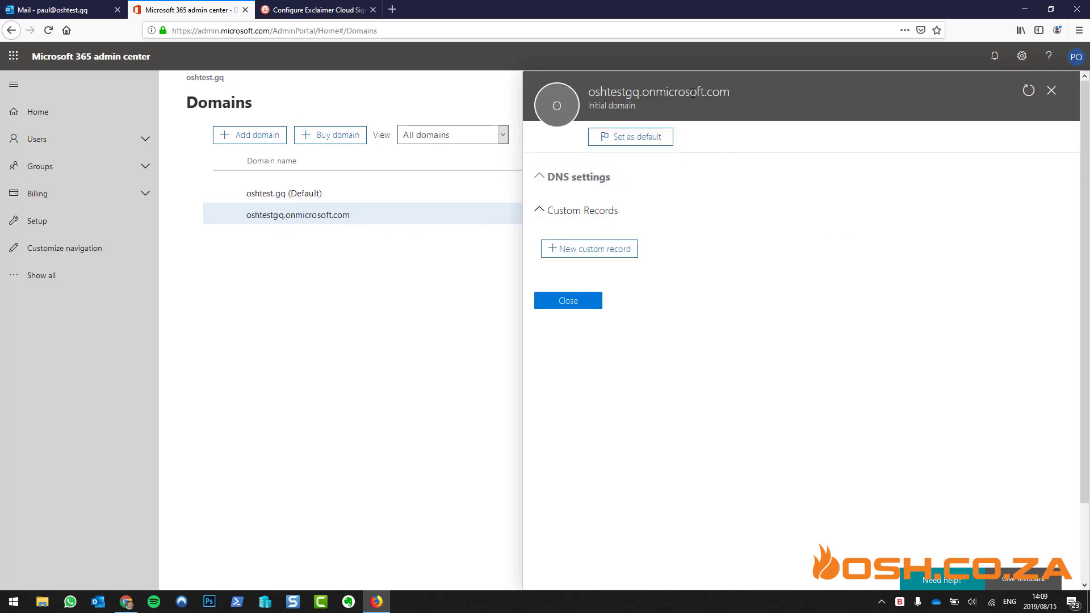
pyautogui.moveTo(731, 92); pyautogui.dragTo(588, 93)
pyautogui.hotkey('ctrl', 'c')
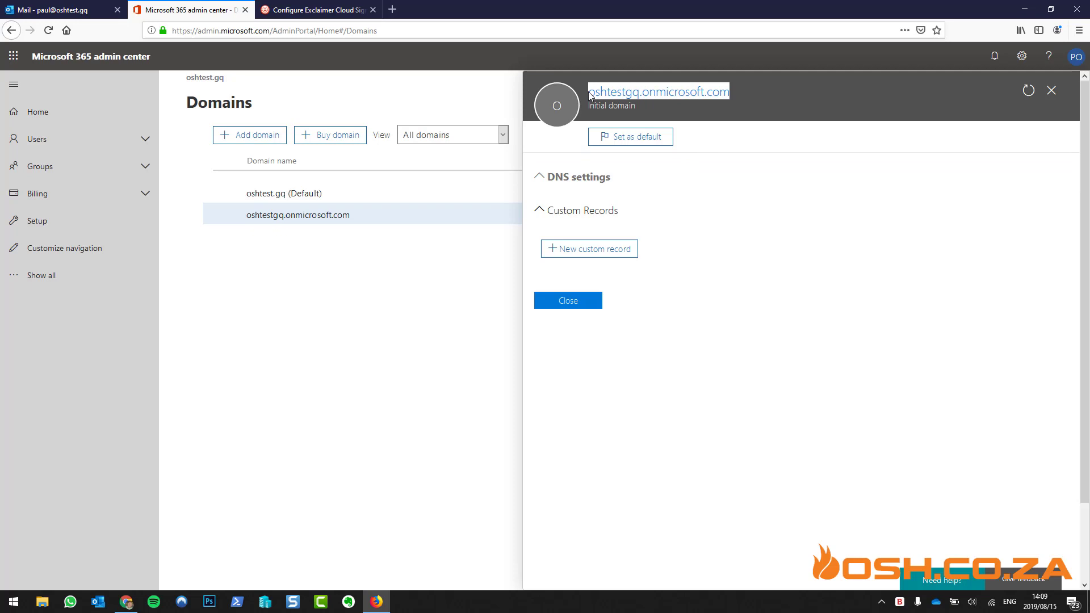
pyautogui.click(335, 10)
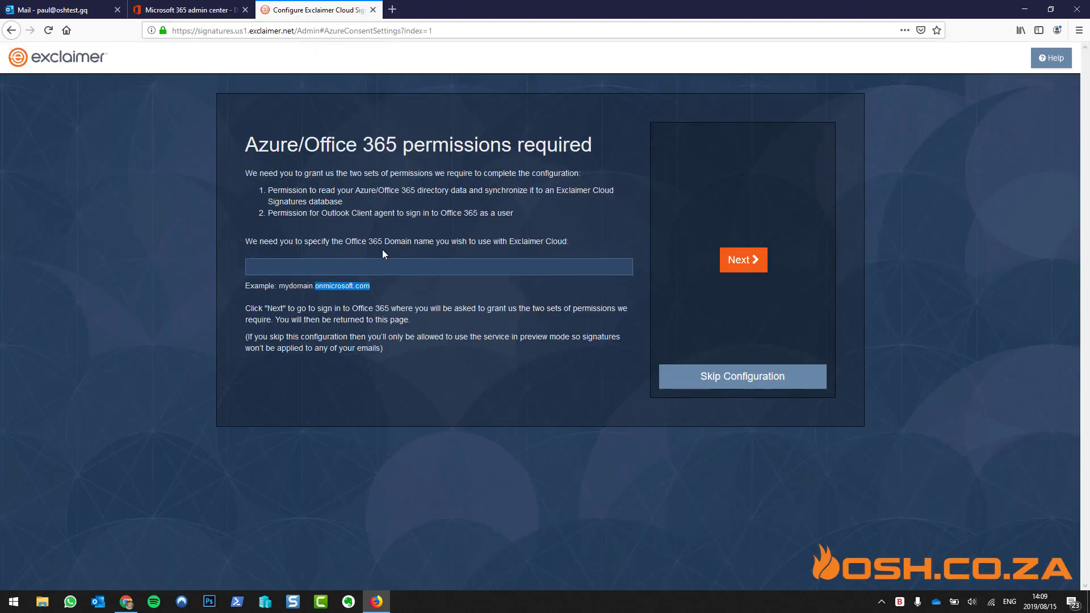
# Enter the oshtestgq.onmicrosoft.com domain and continue to Microsoft sign-in
pyautogui.click(390, 265)
pyautogui.hotkey('ctrl', 'v')
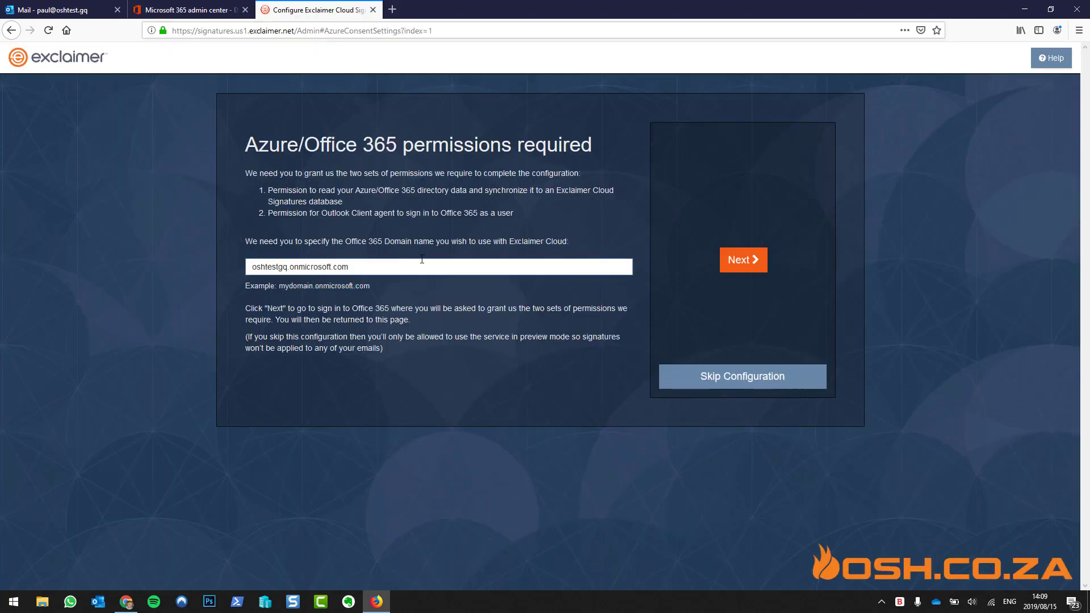
pyautogui.click(742, 260)
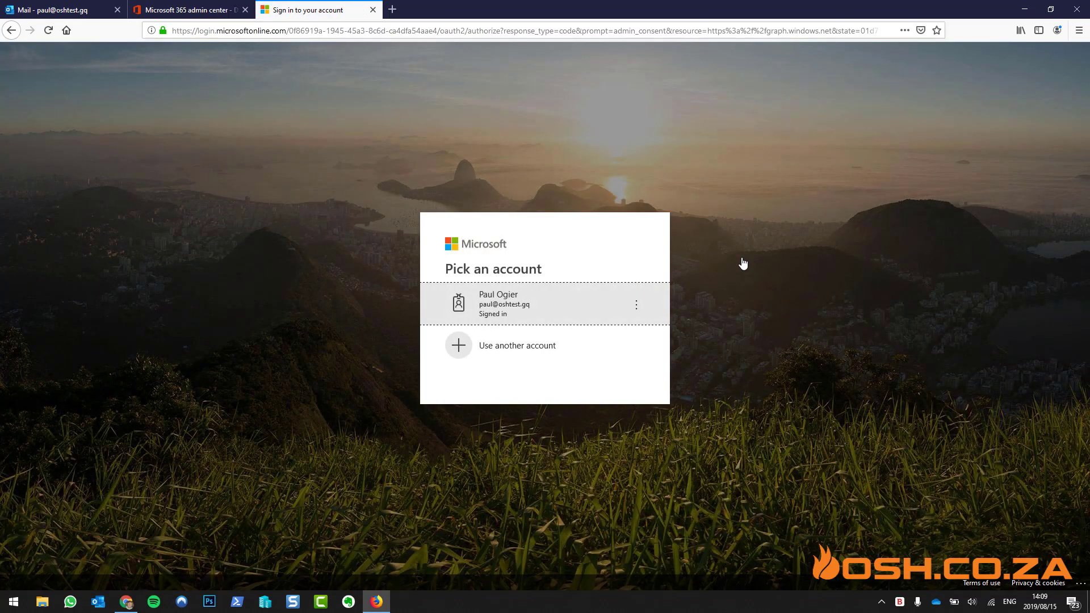
# Accept the directory-data and Outlook sign-in permission requests with the admin account
pyautogui.click(537, 306)
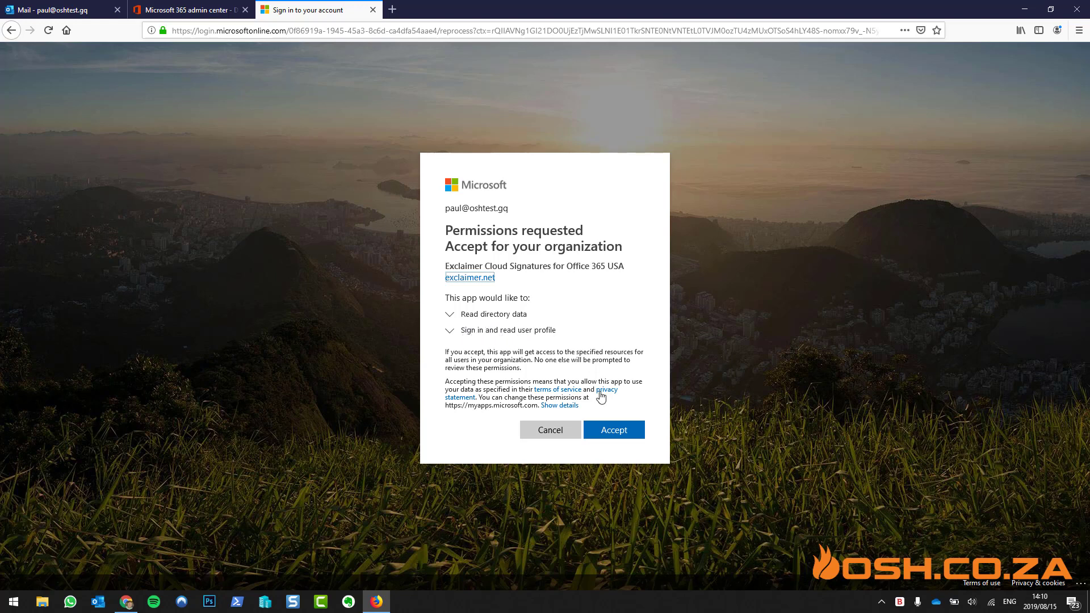
pyautogui.click(619, 432)
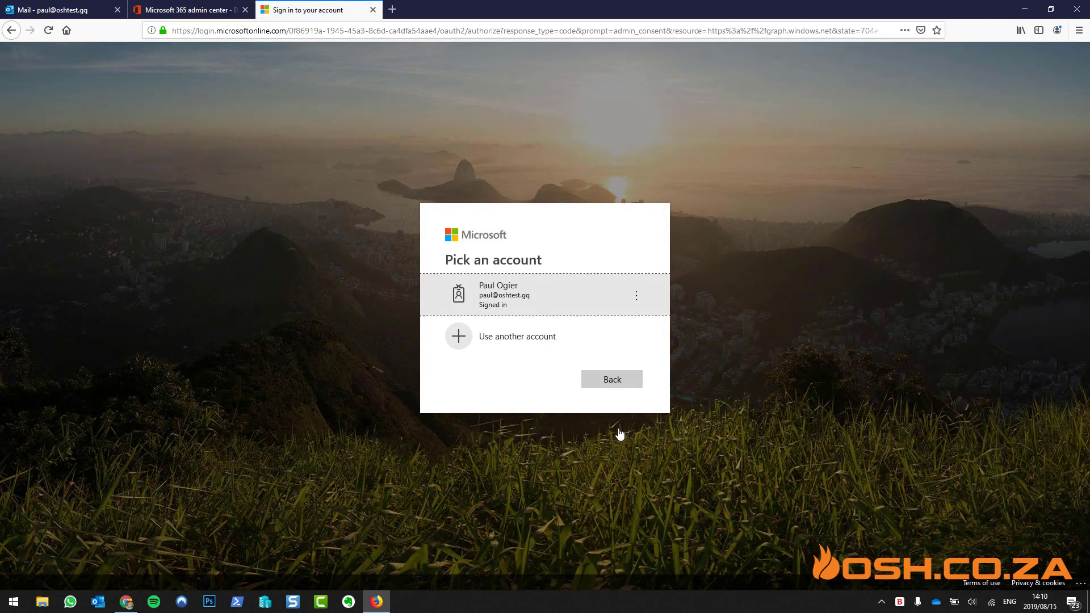
pyautogui.click(555, 285)
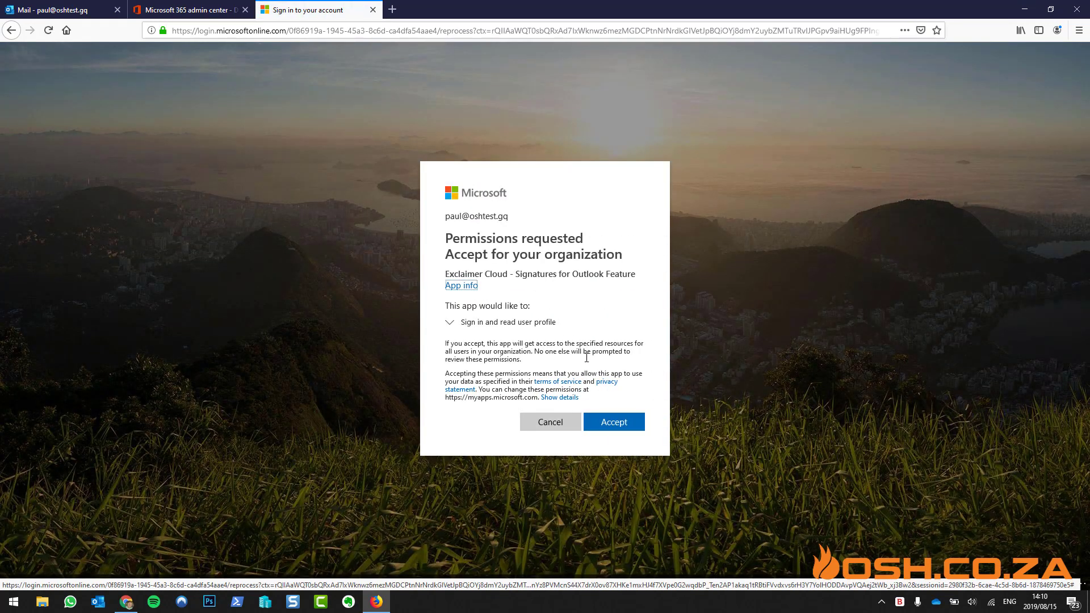
pyautogui.click(622, 423)
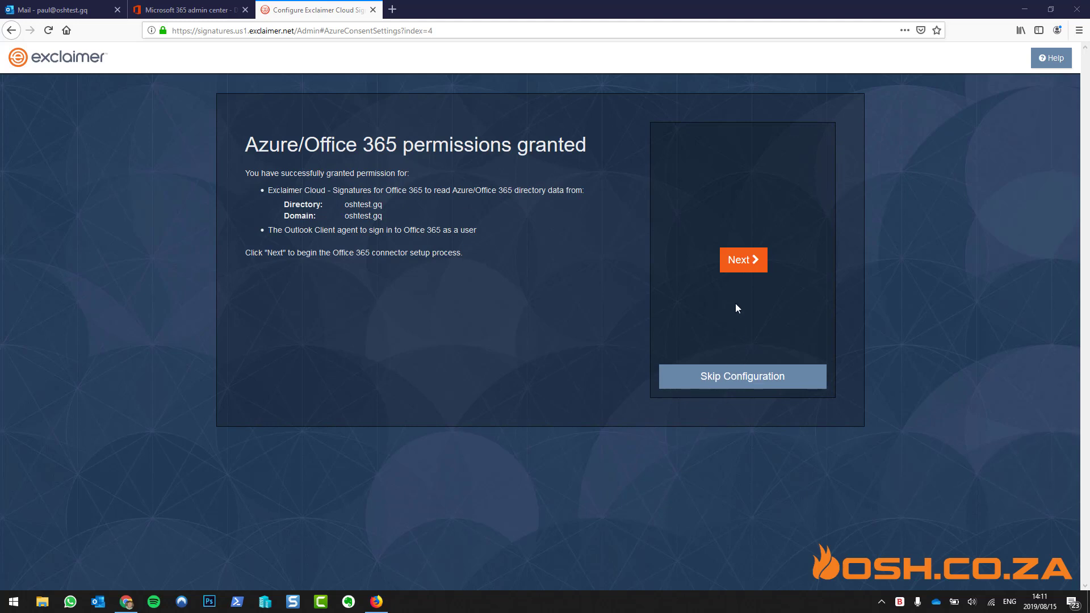
# Start the connector setup and accept the connector app's permissions with the admin account
pyautogui.click(742, 261)
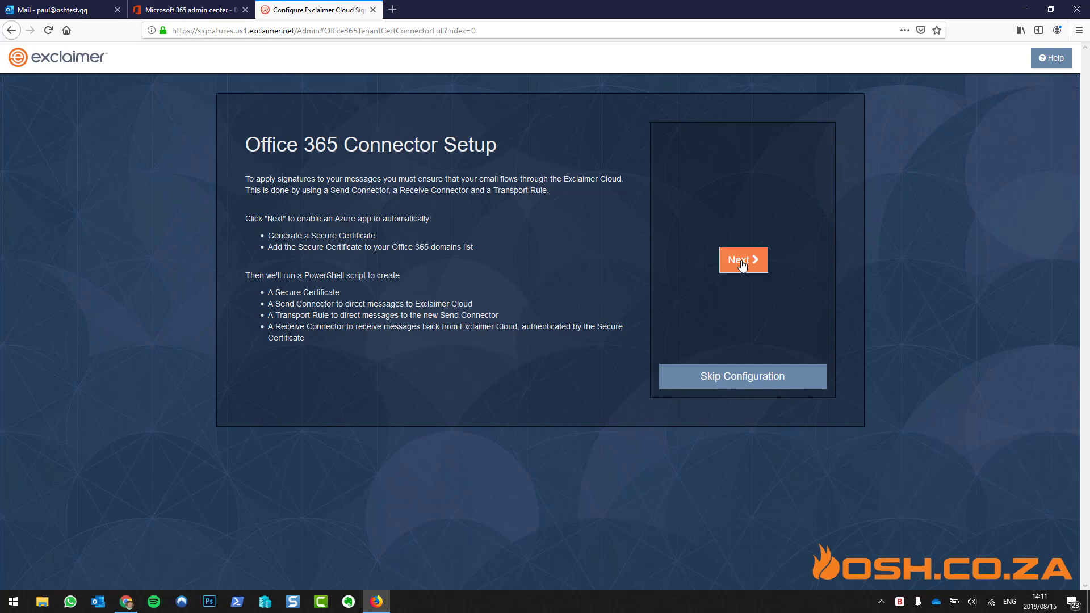
pyautogui.click(742, 261)
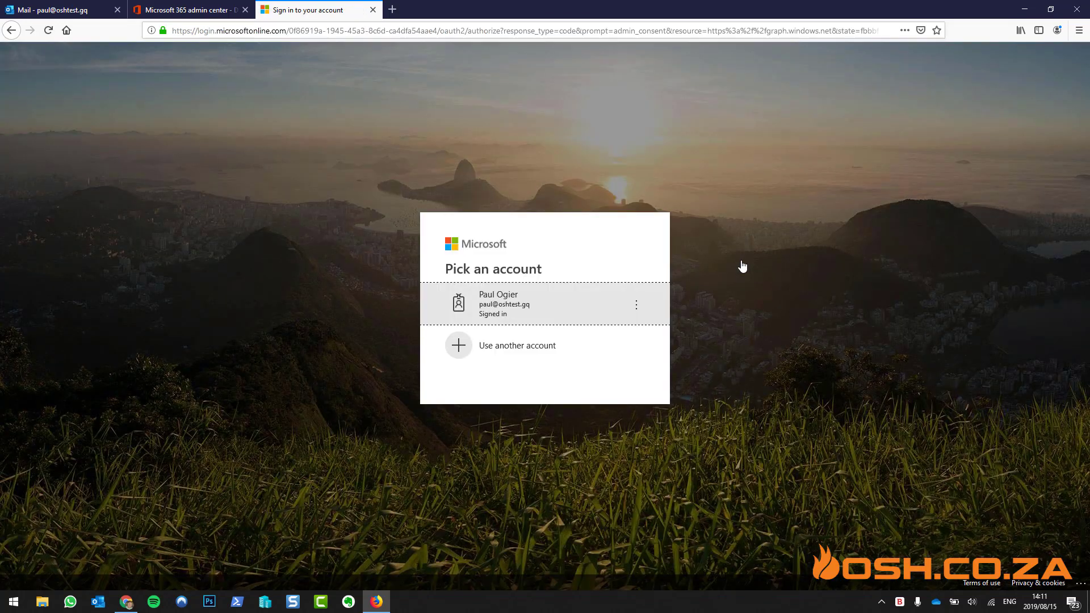
pyautogui.click(530, 304)
pyautogui.click(613, 443)
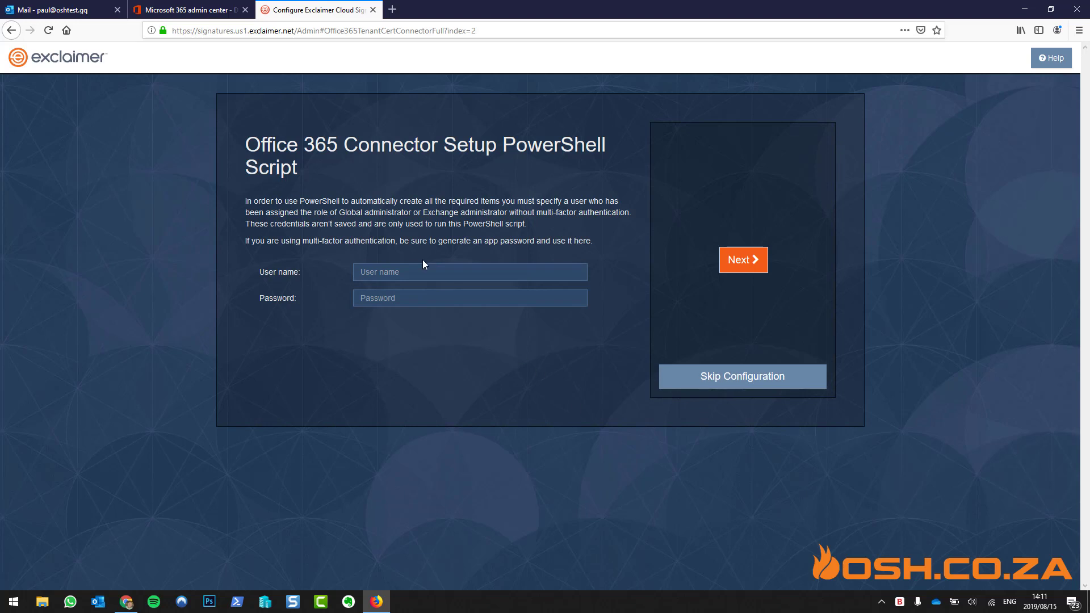
# Enter the Exchange admin's user name and password for the PowerShell script and submit
pyautogui.click(394, 270)
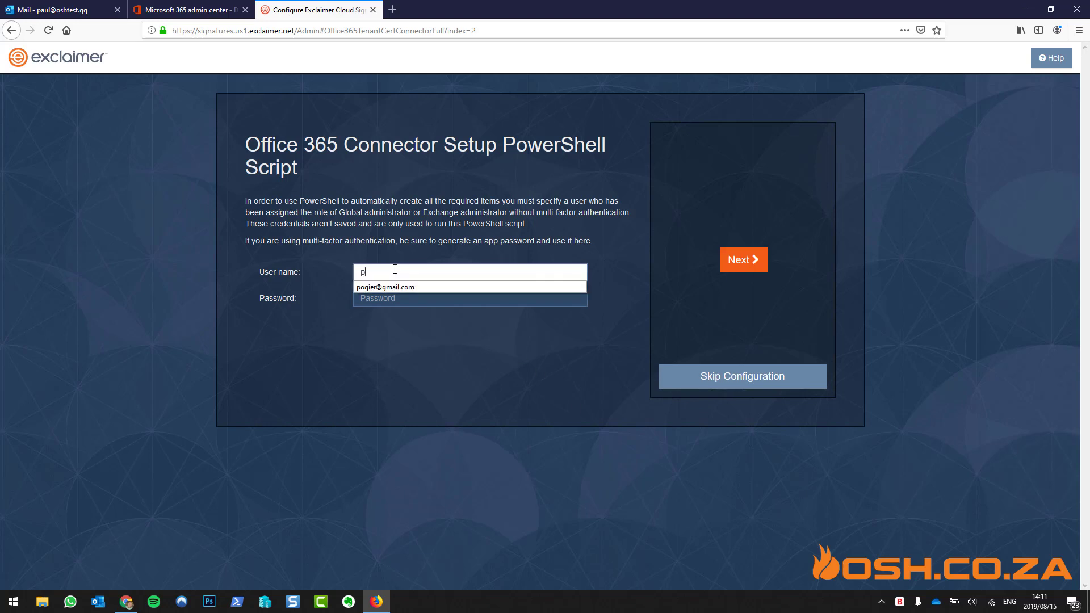
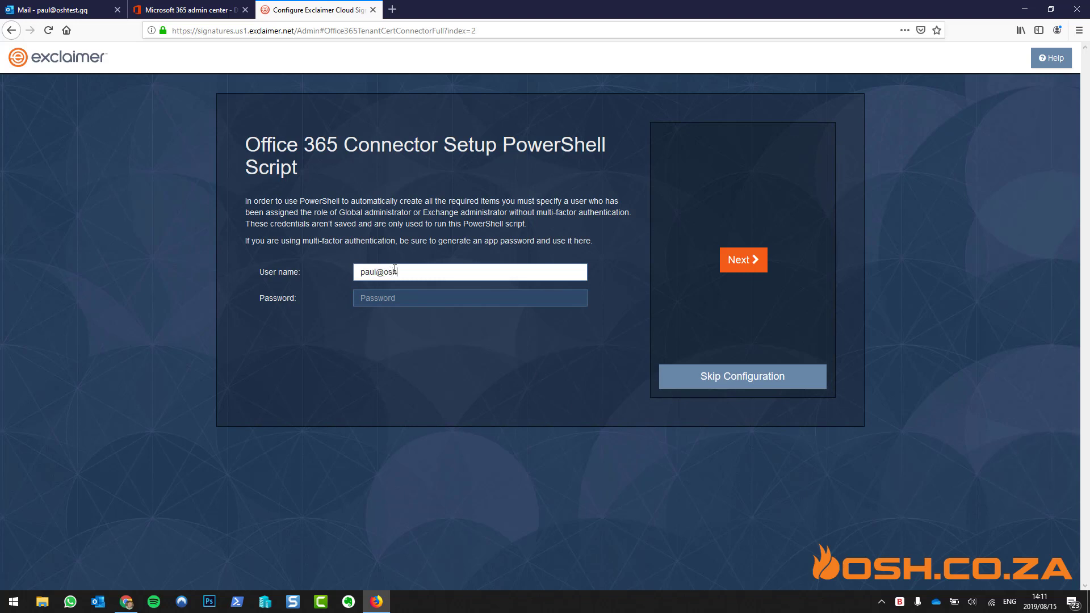
pyautogui.press('Tab')
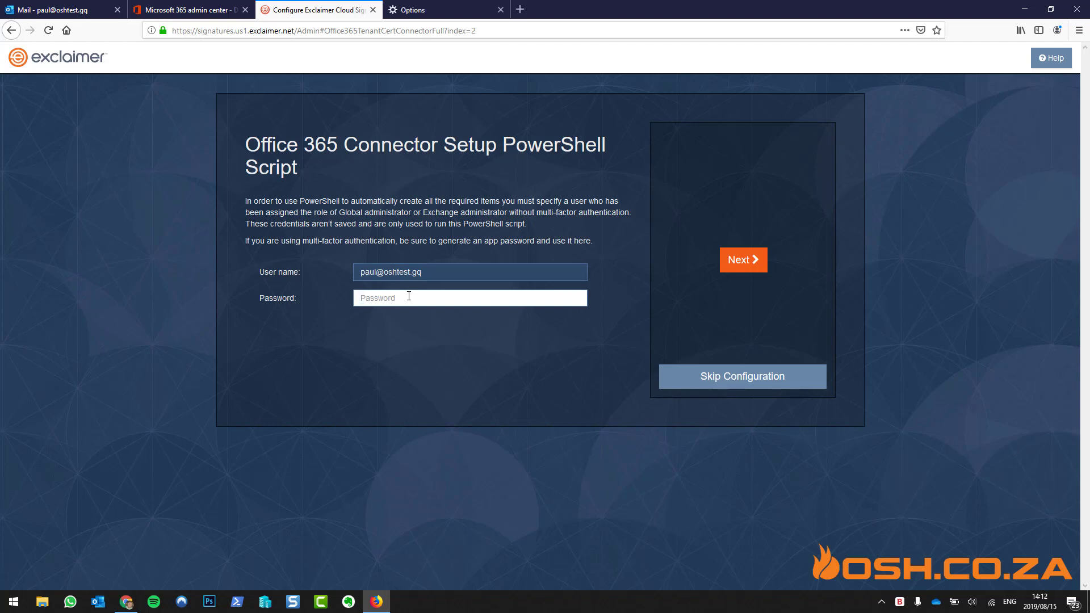
pyautogui.hotkey('ctrl', 'v')
pyautogui.click(753, 260)
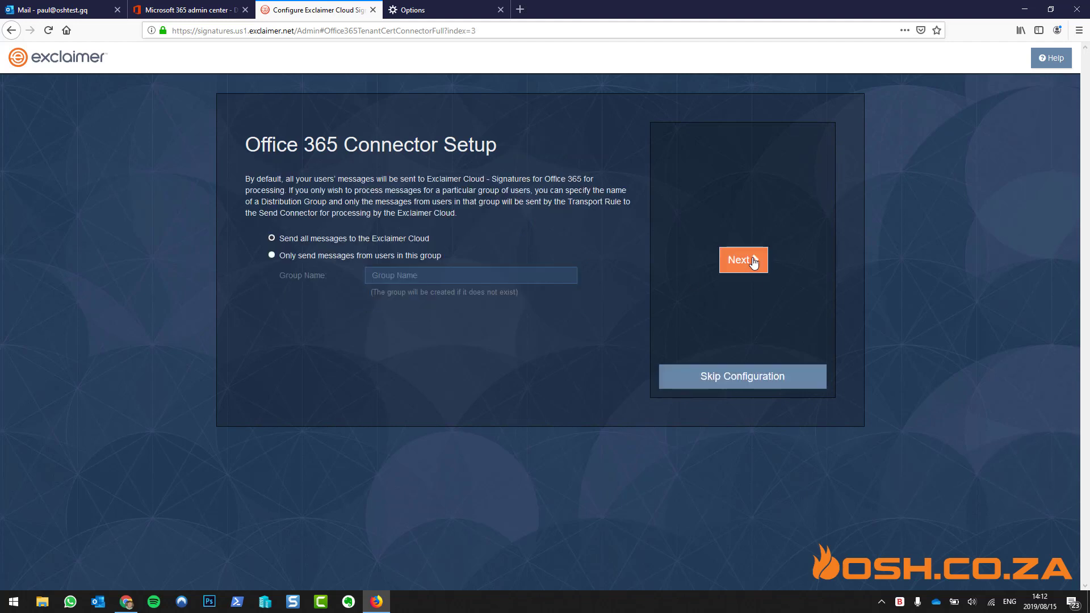
# Close the stray Options tab and create the certificate, connectors and transport rule for all messages
pyautogui.click(500, 10)
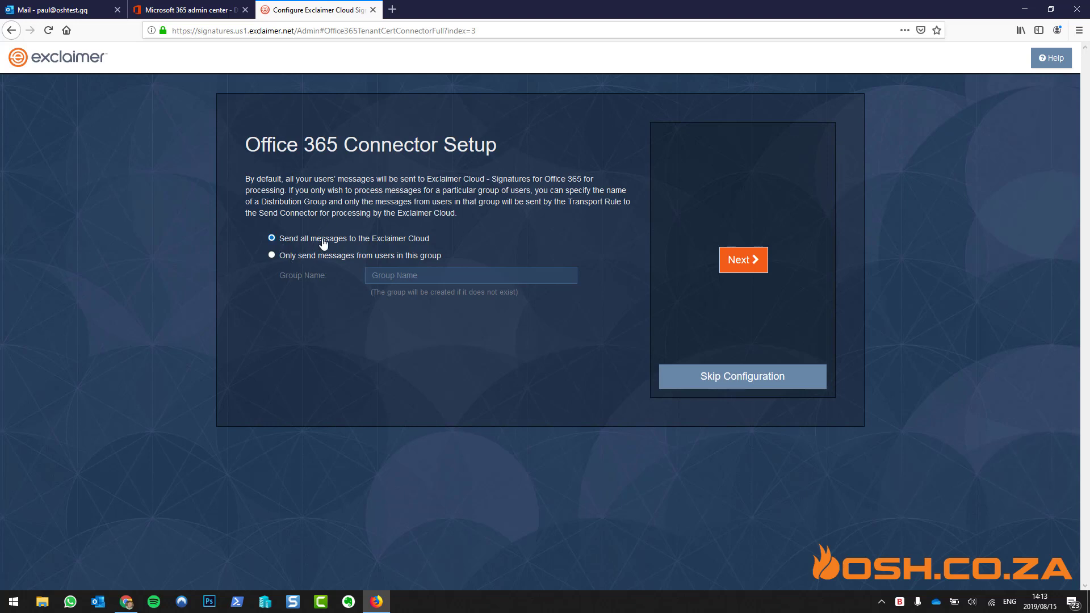
pyautogui.click(744, 262)
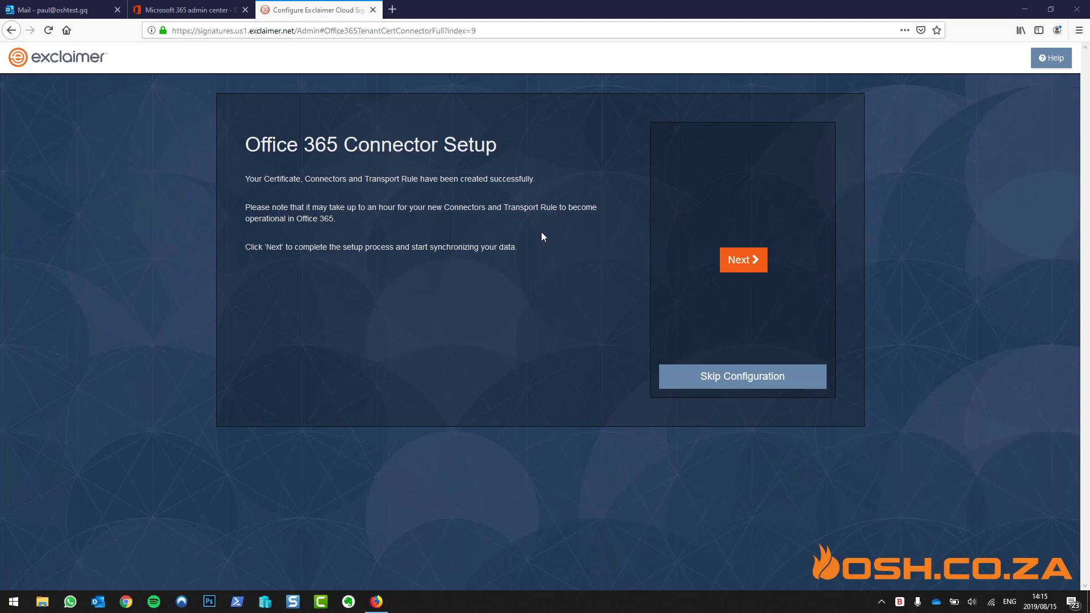
# Finish setup, let user data synchronize, then continue to creating the first signature
pyautogui.click(739, 261)
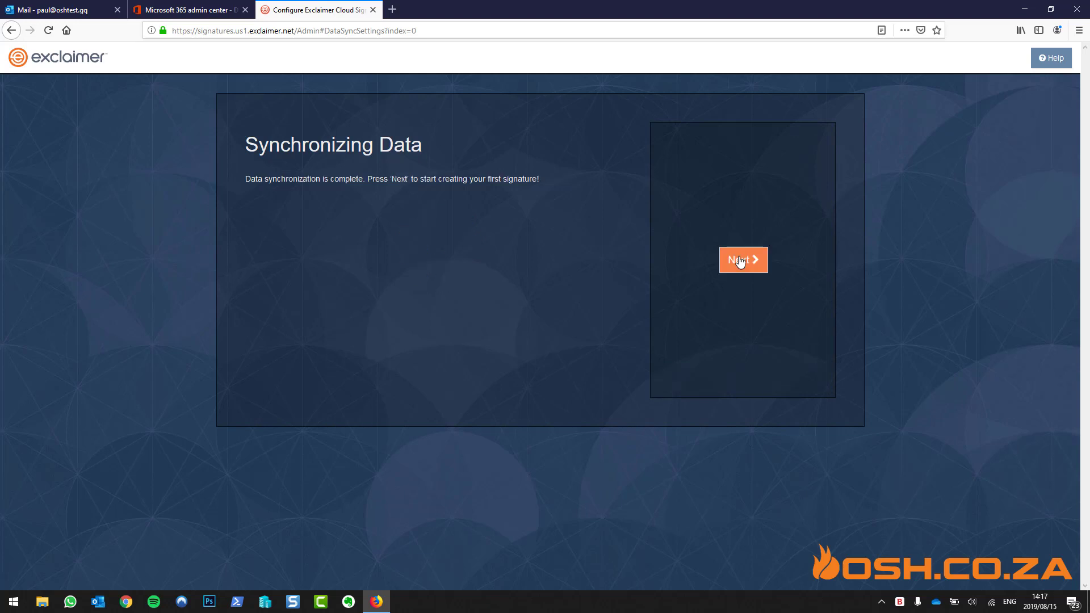
pyautogui.click(740, 261)
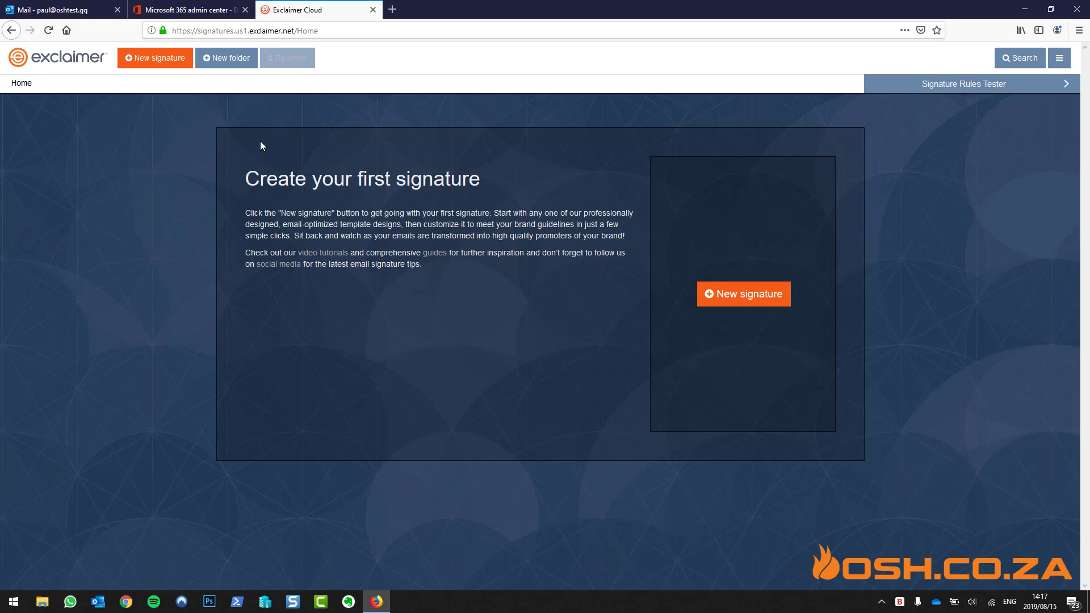
# From the Microsoft 365 admin center, open Exchange under the Admin centers list
pyautogui.click(205, 10)
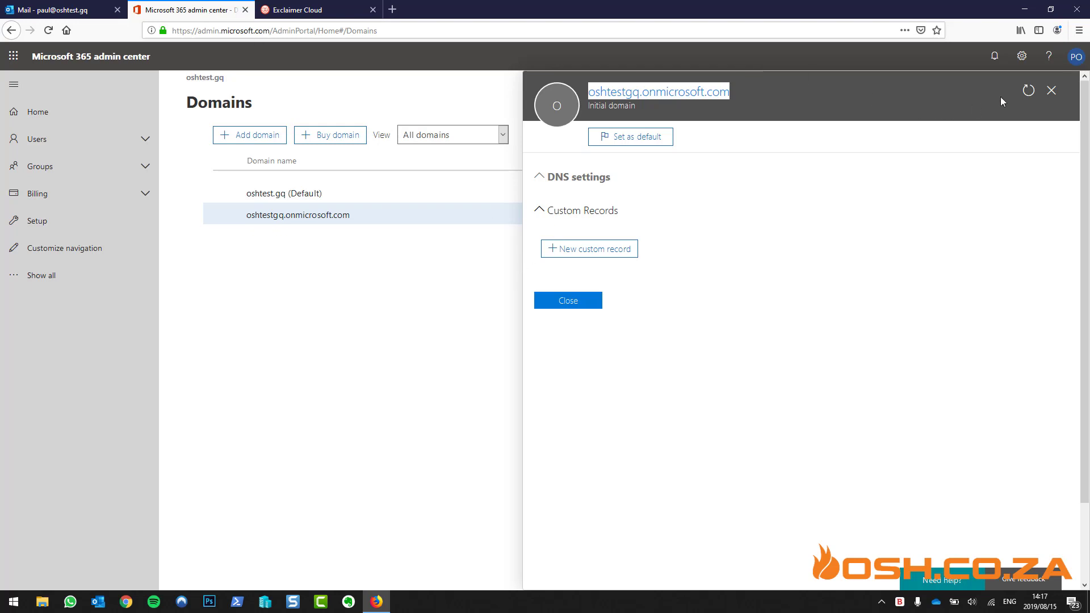
pyautogui.click(1051, 91)
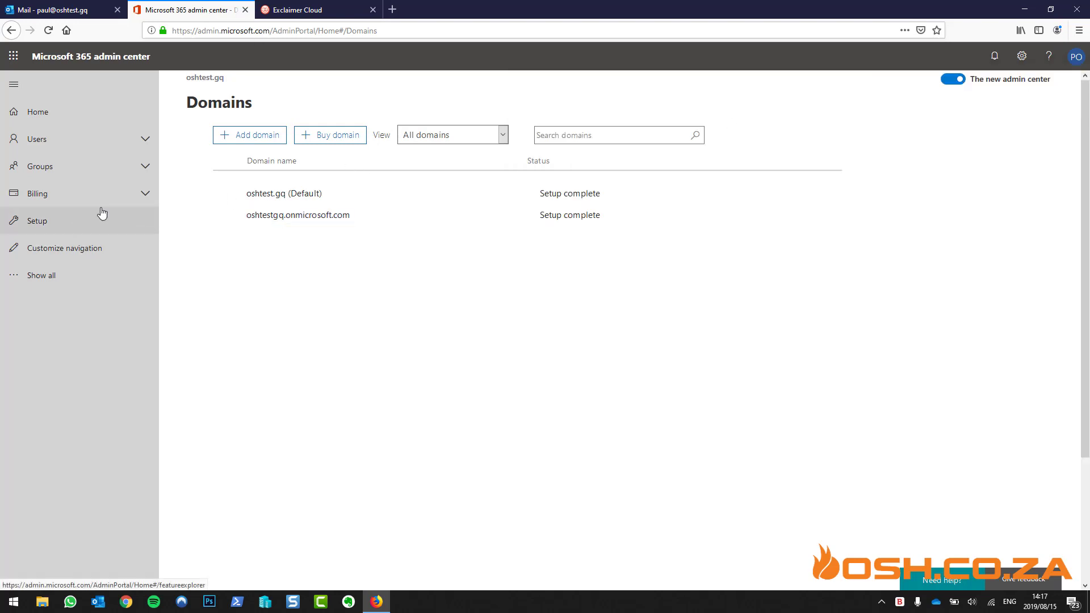
pyautogui.click(51, 275)
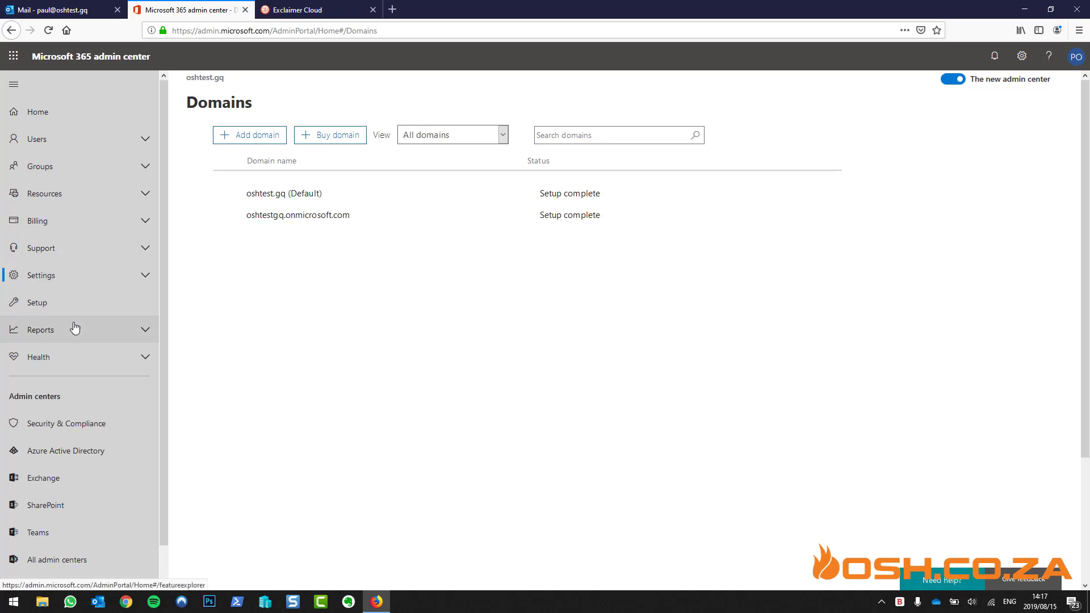
pyautogui.scroll(-2, 72, 317)
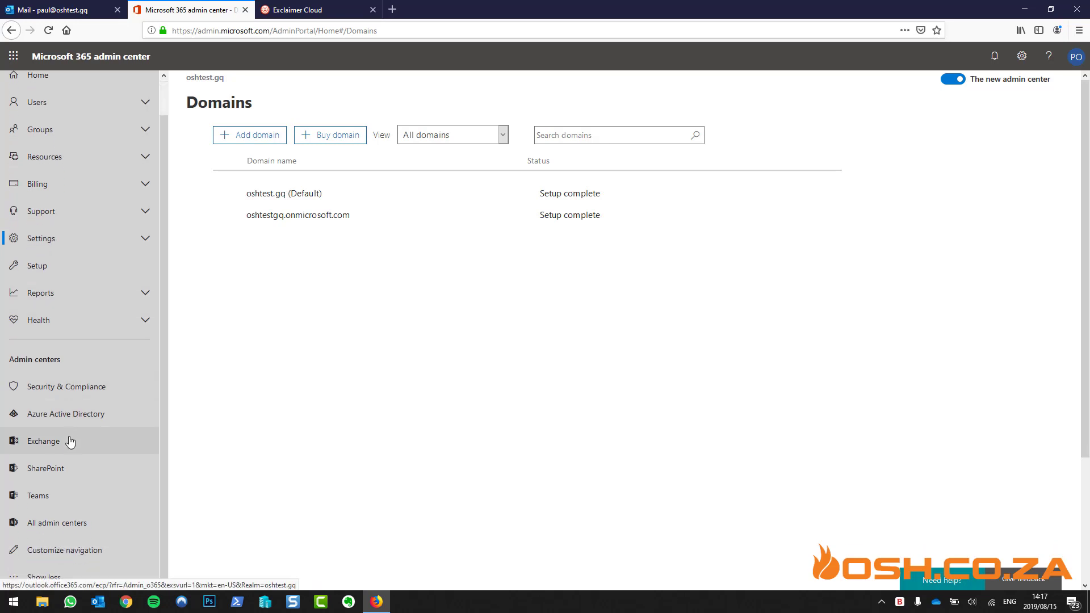
pyautogui.click(70, 442)
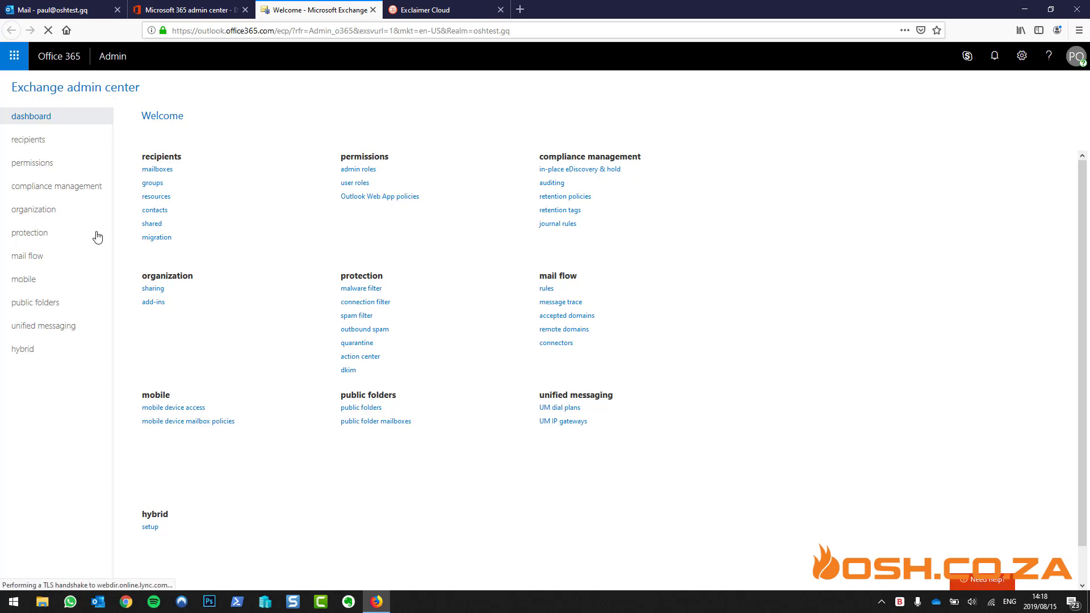
# Review the Exclaimer rule's X-ExclaimerHostedSignatures-MessageProcessed exception, then list the mail flow connectors
pyautogui.click(33, 258)
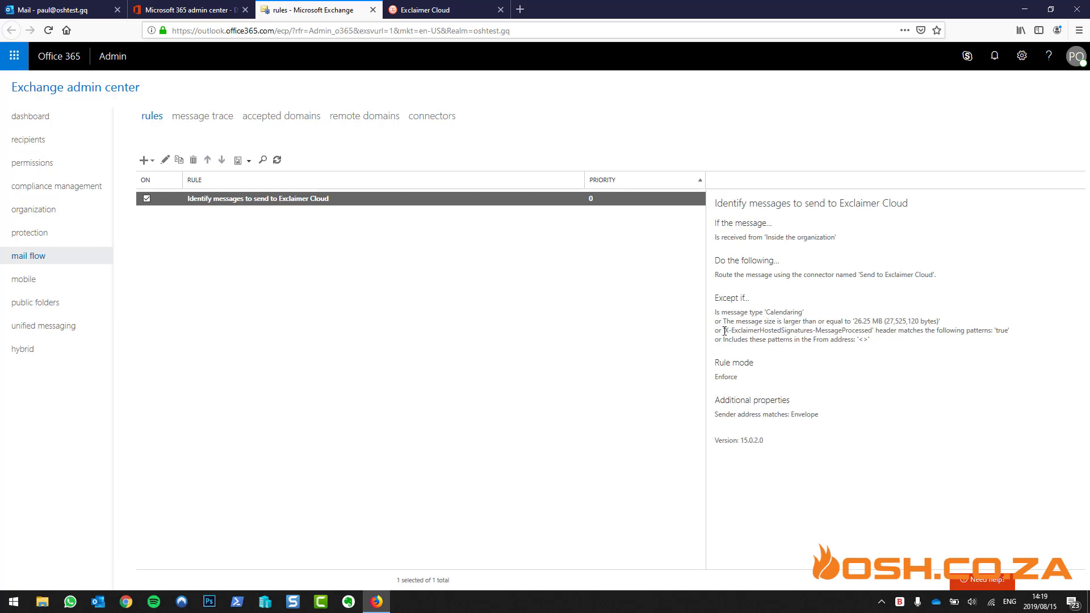
pyautogui.moveTo(726, 330); pyautogui.dragTo(872, 333)
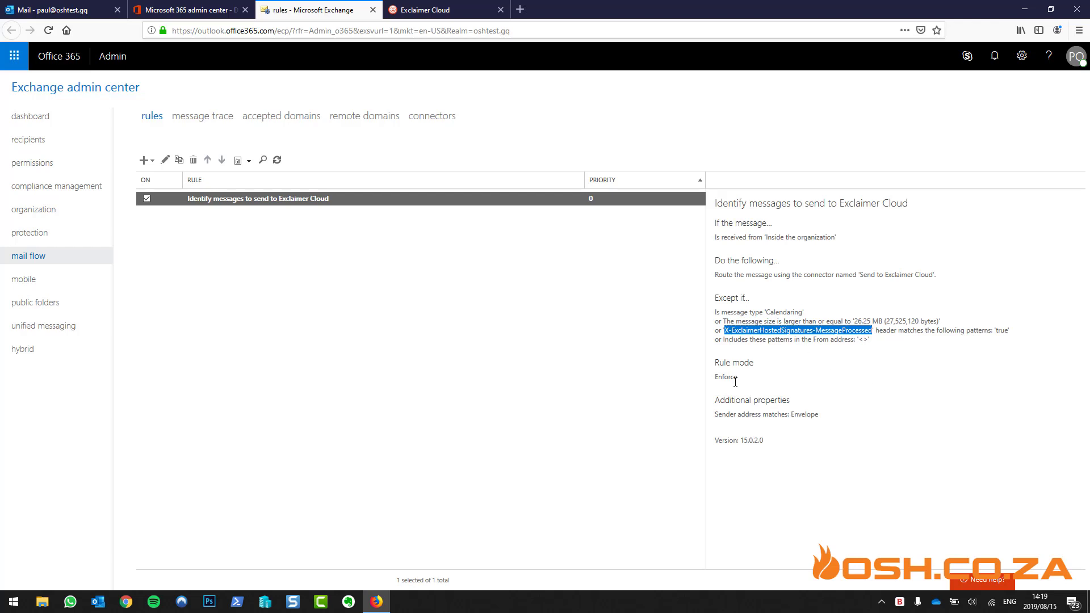
pyautogui.click(430, 117)
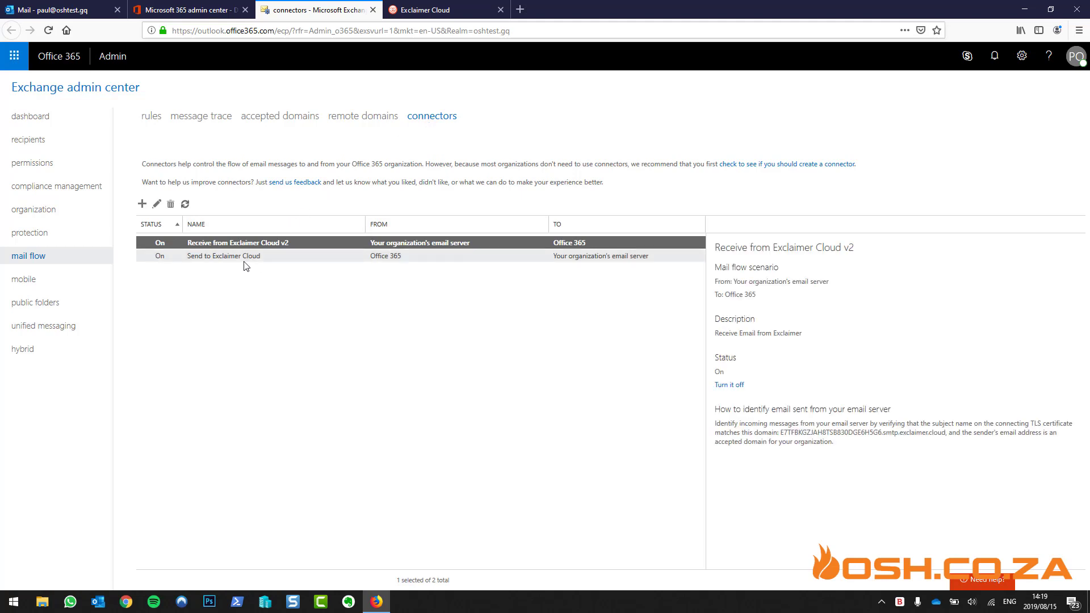
# Inspect the Send to Exclaimer Cloud and Receive from Exclaimer Cloud v2 connectors, then close Exchange
pyautogui.click(151, 116)
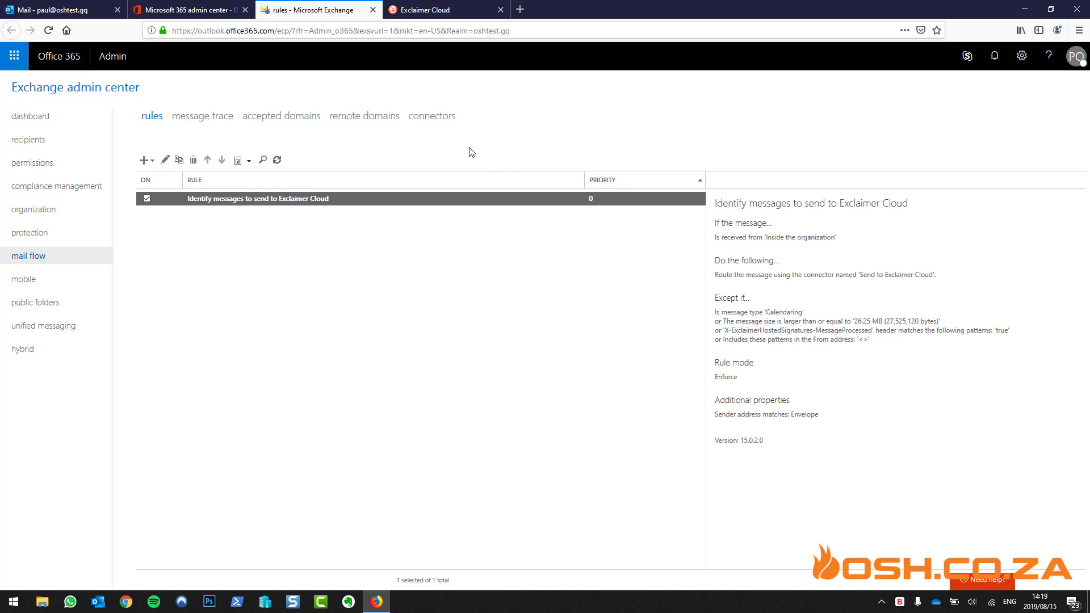
pyautogui.click(442, 119)
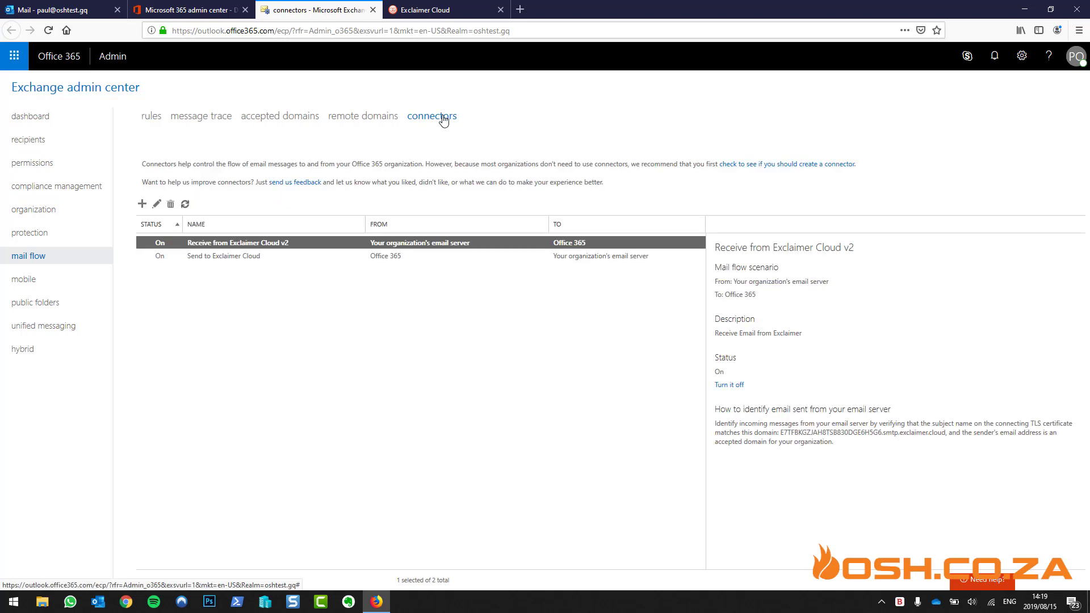
pyautogui.click(258, 256)
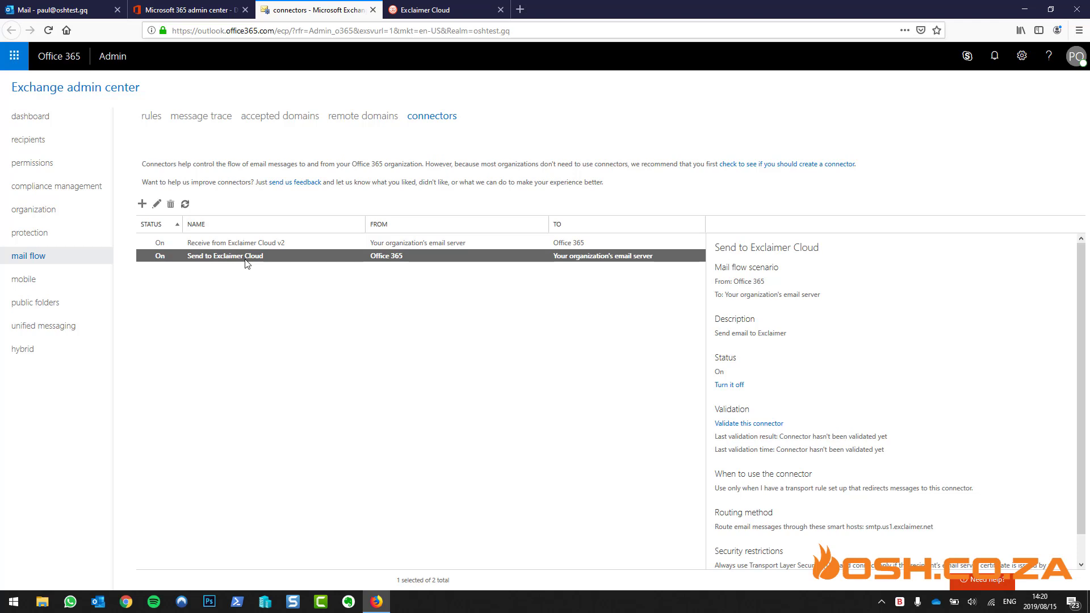
pyautogui.click(251, 240)
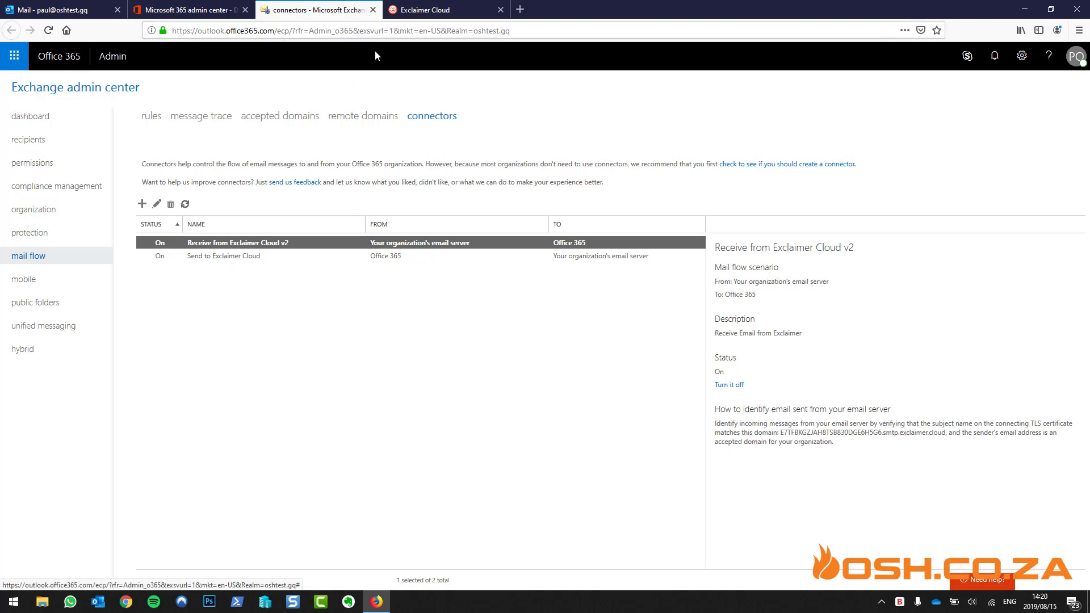
pyautogui.click(373, 10)
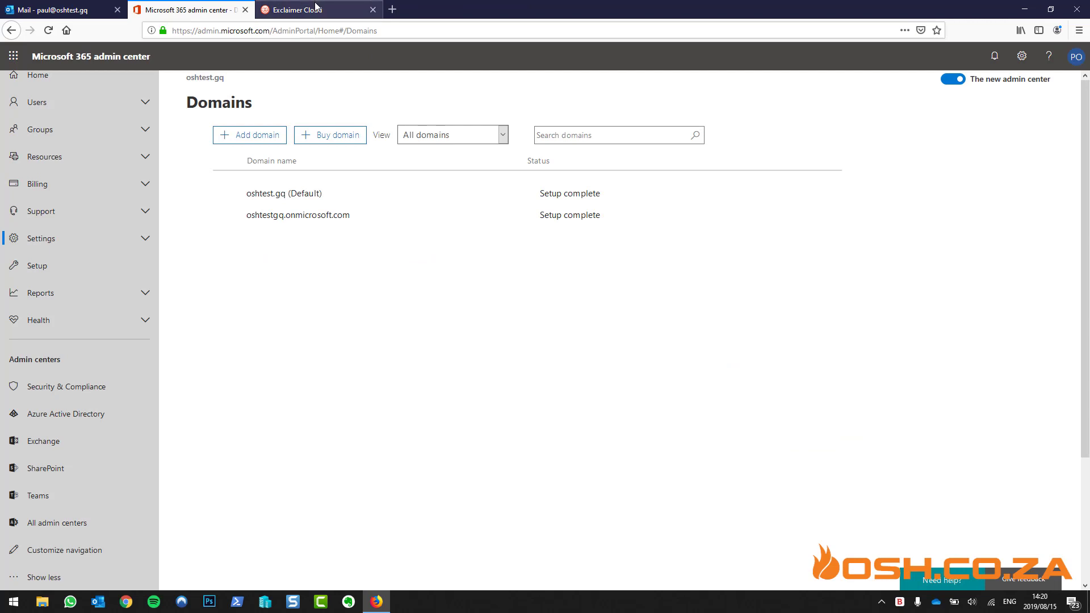
# Back in Exclaimer Cloud, create a new signature to show the Business Cards templates
pyautogui.click(316, 9)
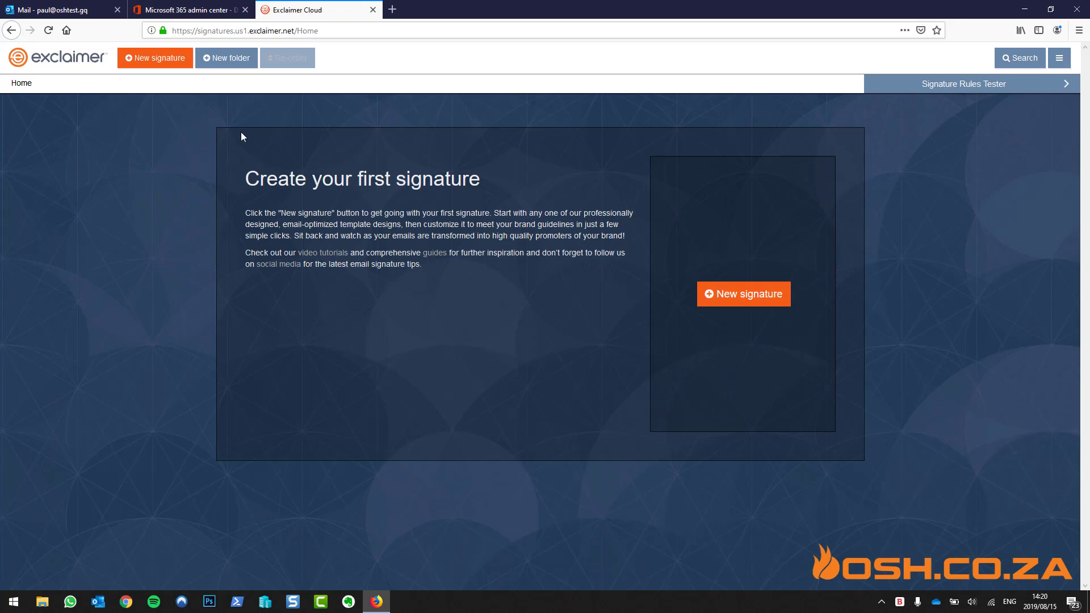
pyautogui.click(745, 295)
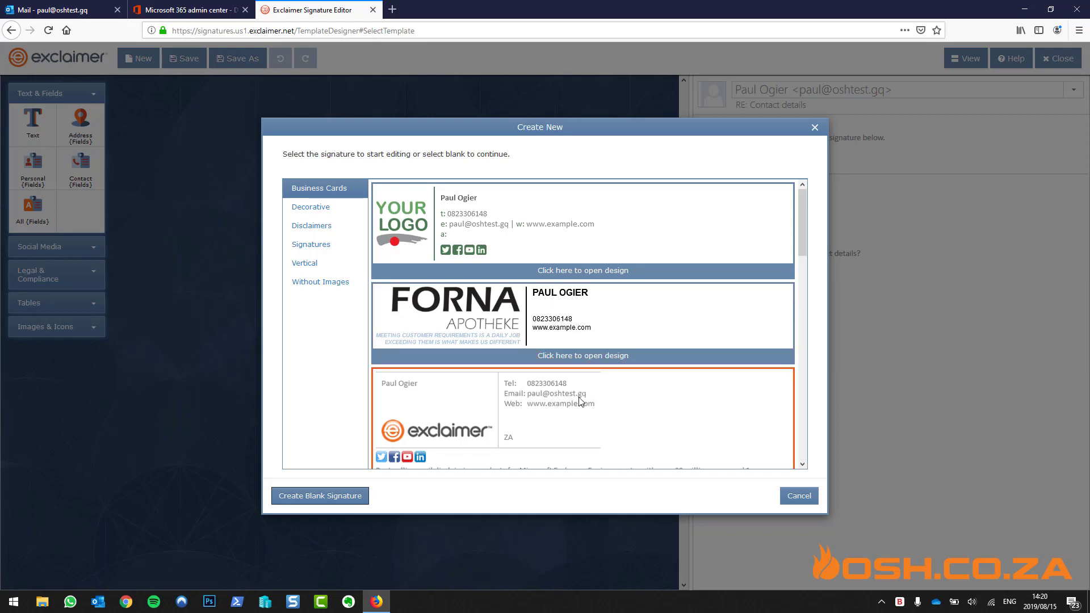
# Browse the Business Cards and Decorative templates and open the FORNA business-card design
pyautogui.scroll(-3, 621, 335)
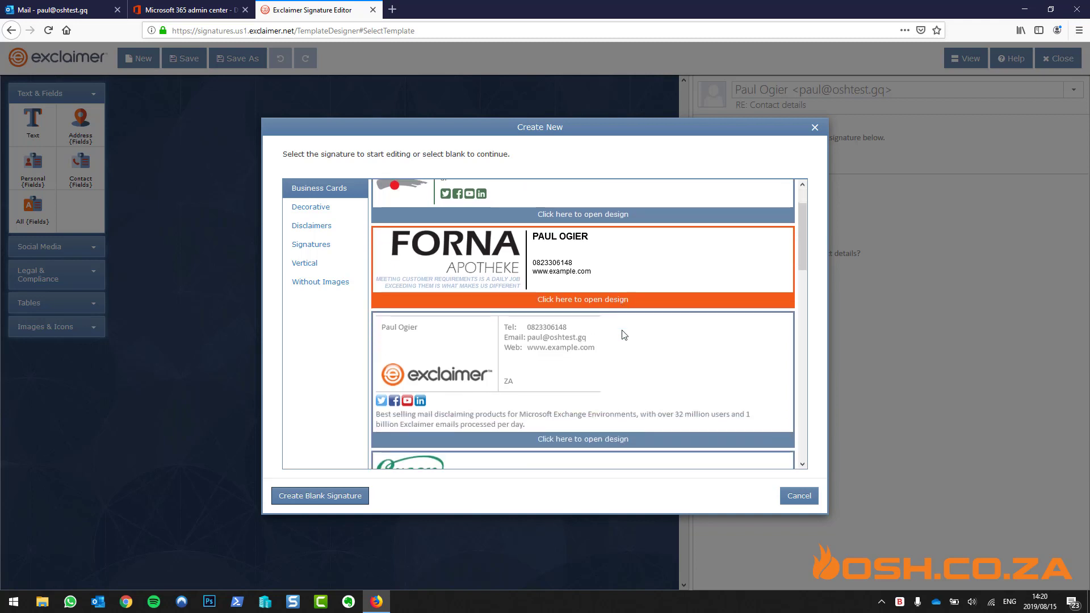
pyautogui.scroll(-8, 623, 333)
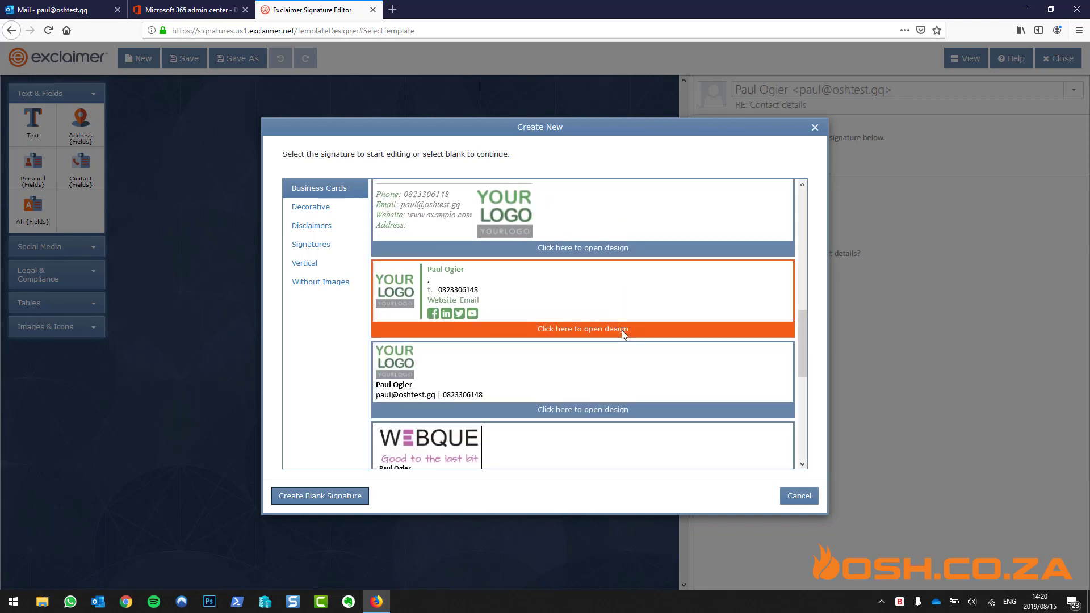
pyautogui.scroll(-4, 623, 330)
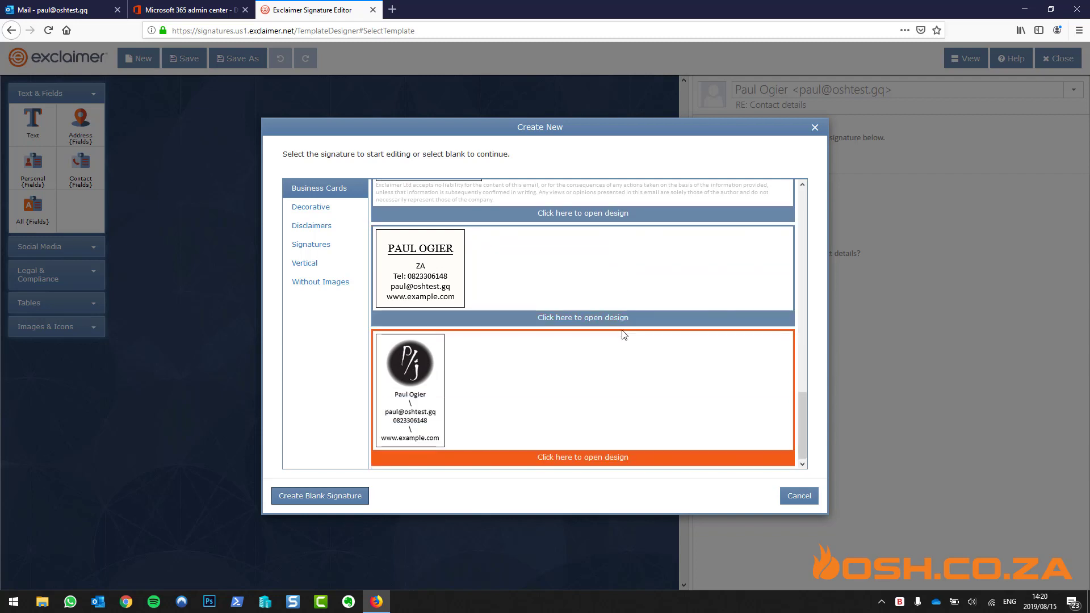
pyautogui.click(343, 209)
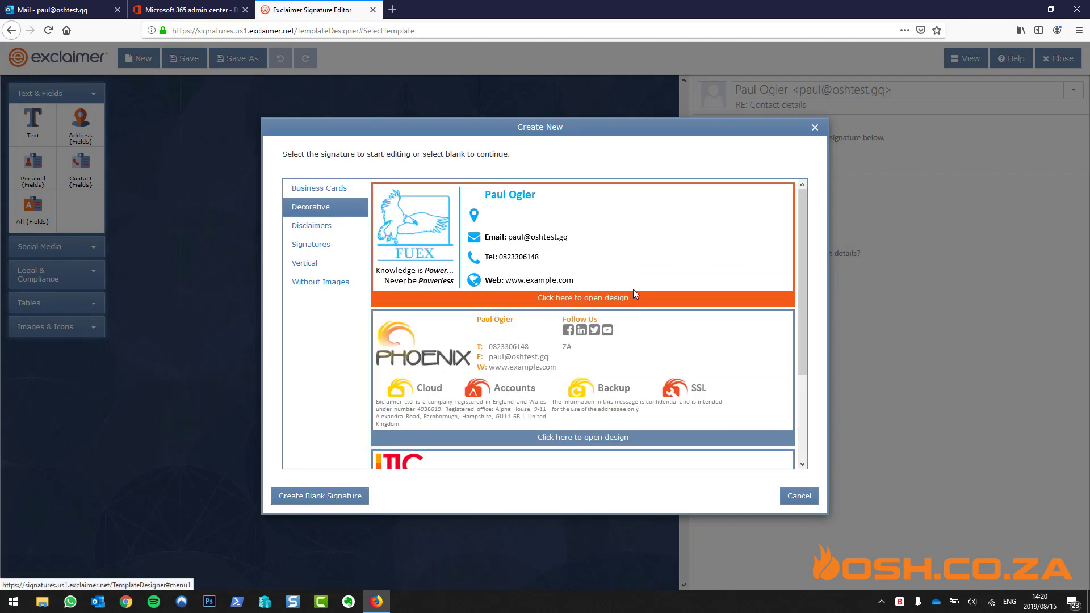
pyautogui.scroll(-1, 632, 288)
pyautogui.scroll(-2, 634, 292)
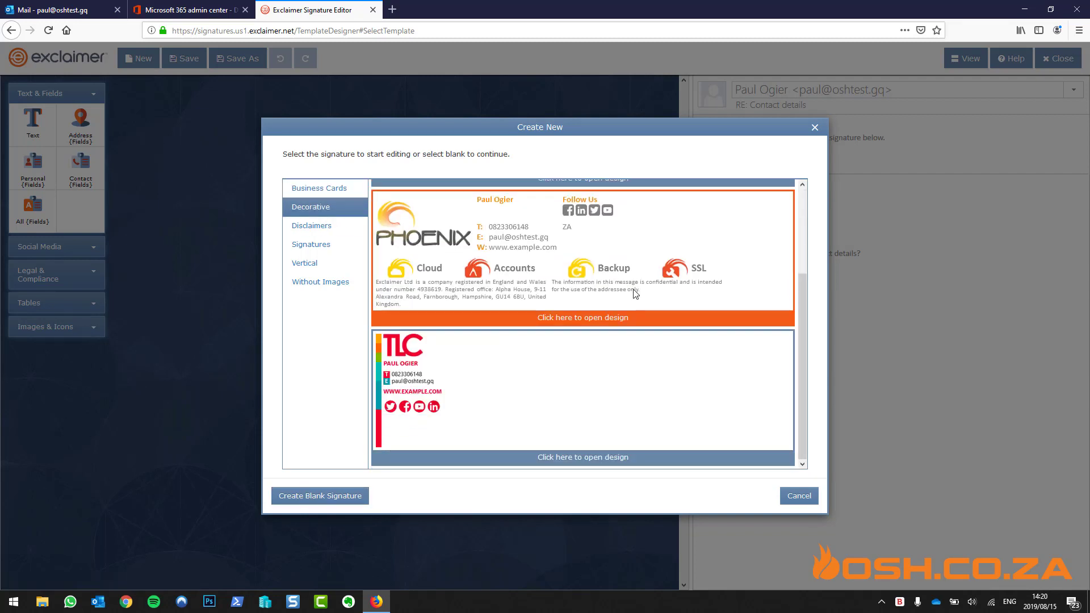
pyautogui.click(333, 190)
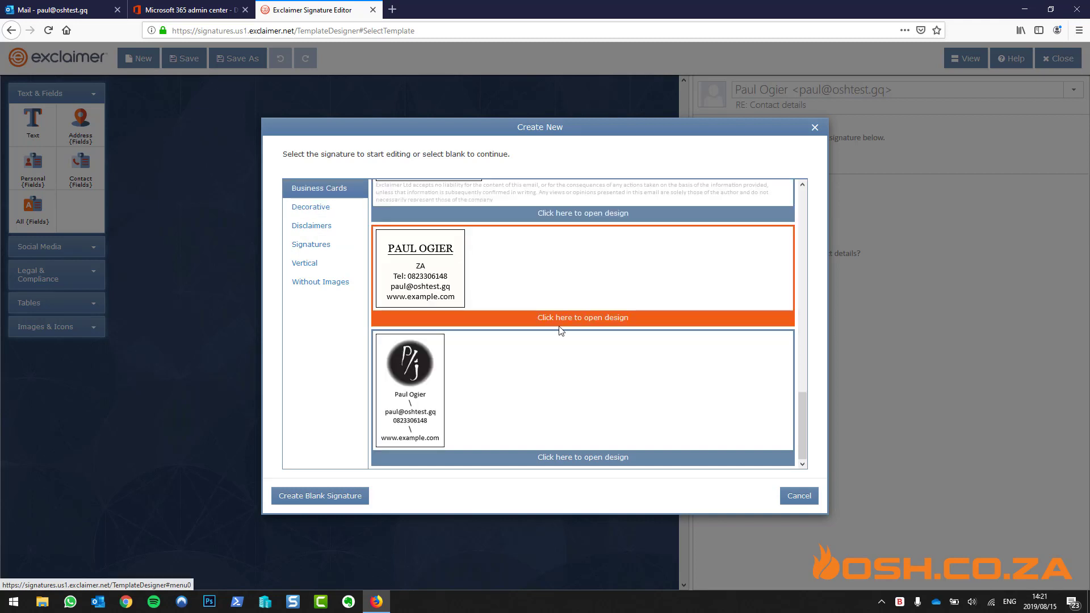
pyautogui.scroll(6, 559, 326)
pyautogui.scroll(8, 559, 326)
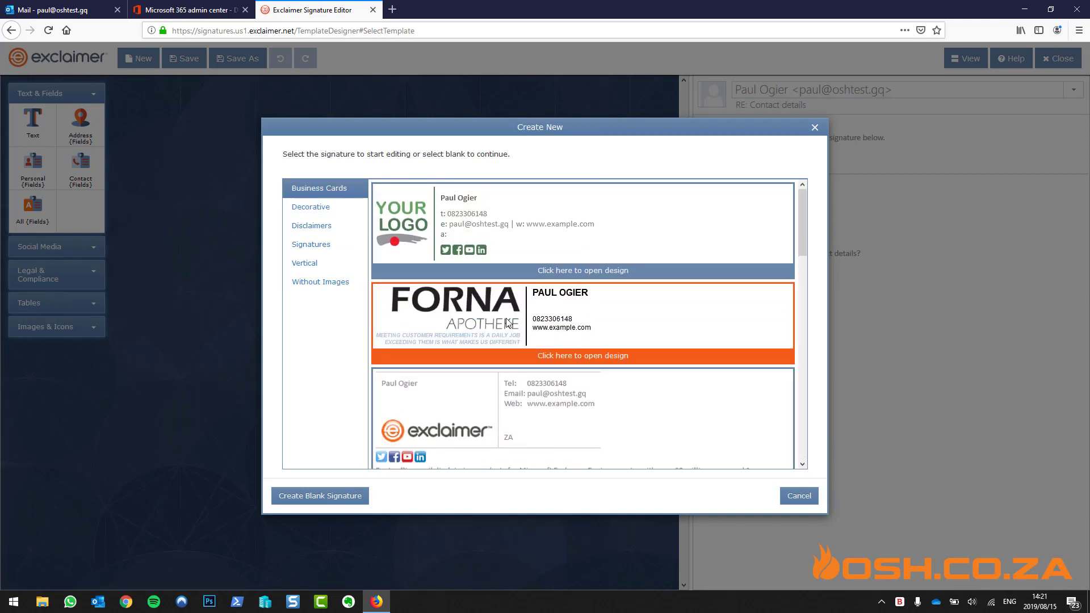
pyautogui.click(498, 317)
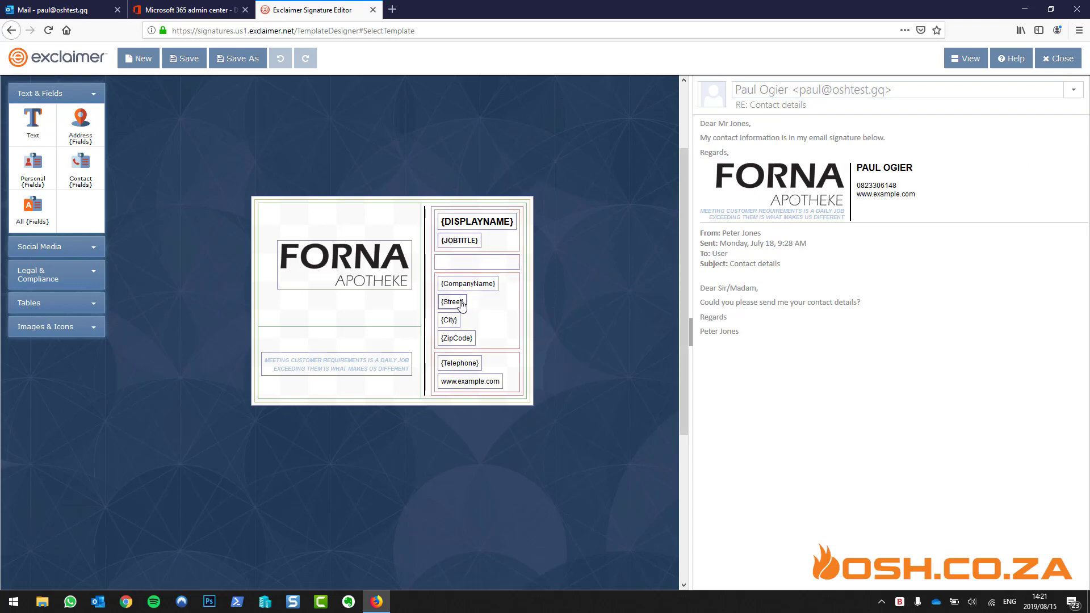
pyautogui.click(478, 381)
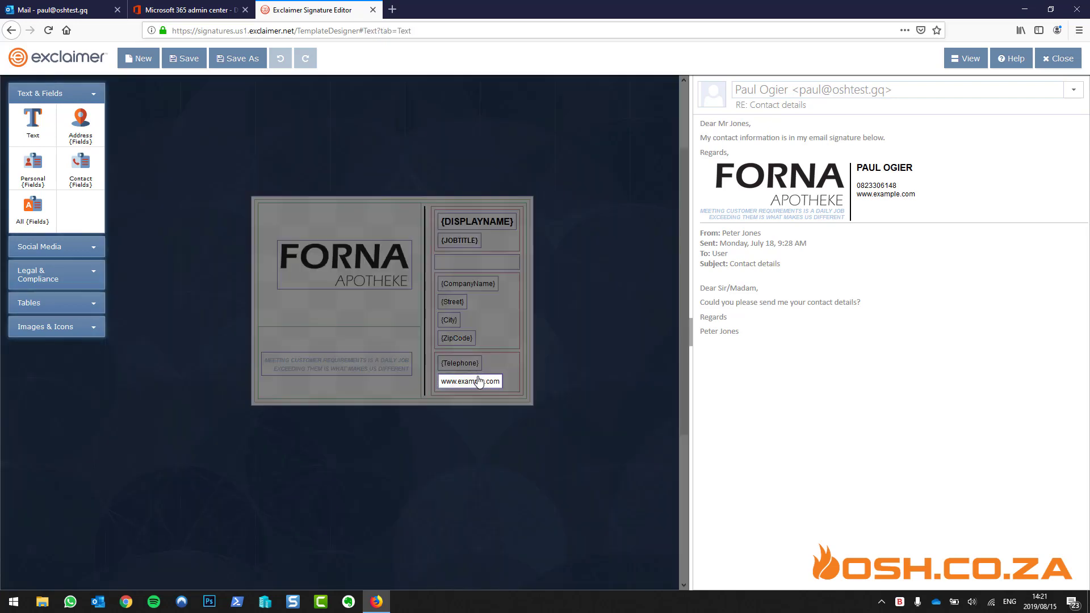
pyautogui.write('ww')
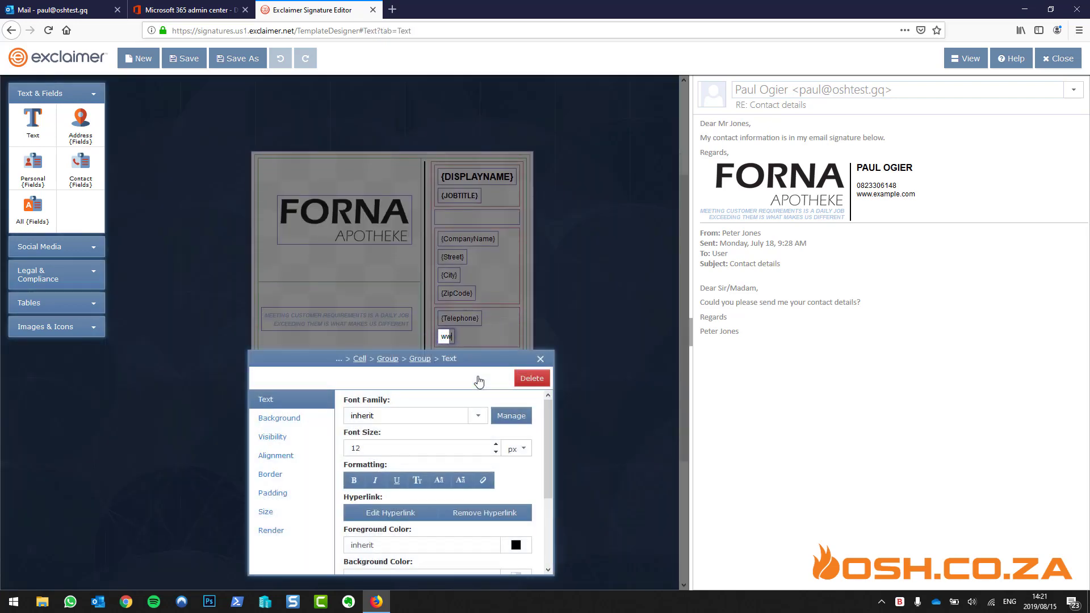
pyautogui.write('w.osh.co.za')
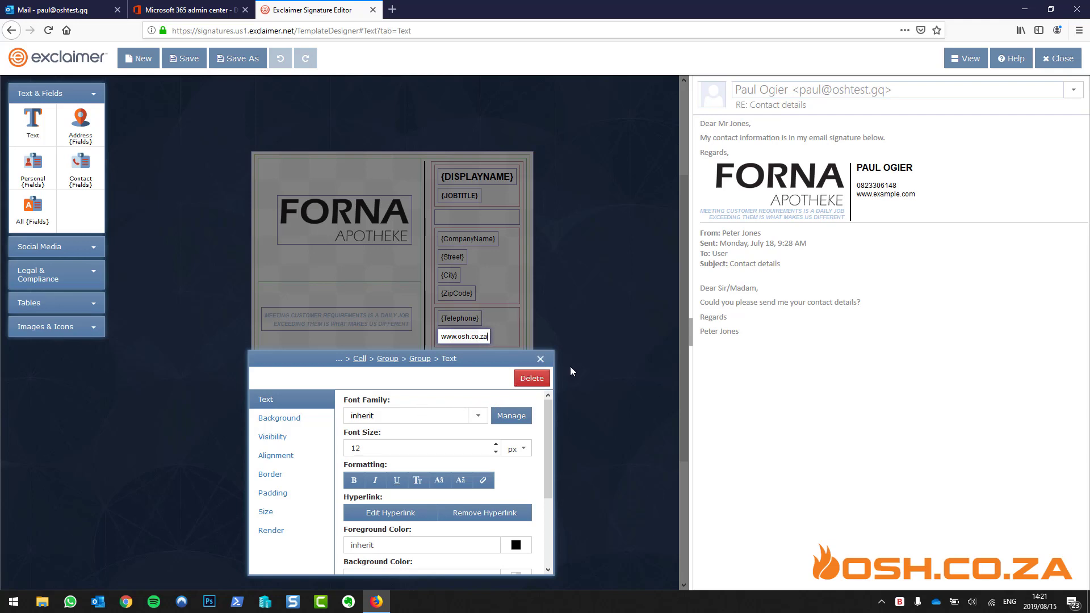
pyautogui.click(540, 358)
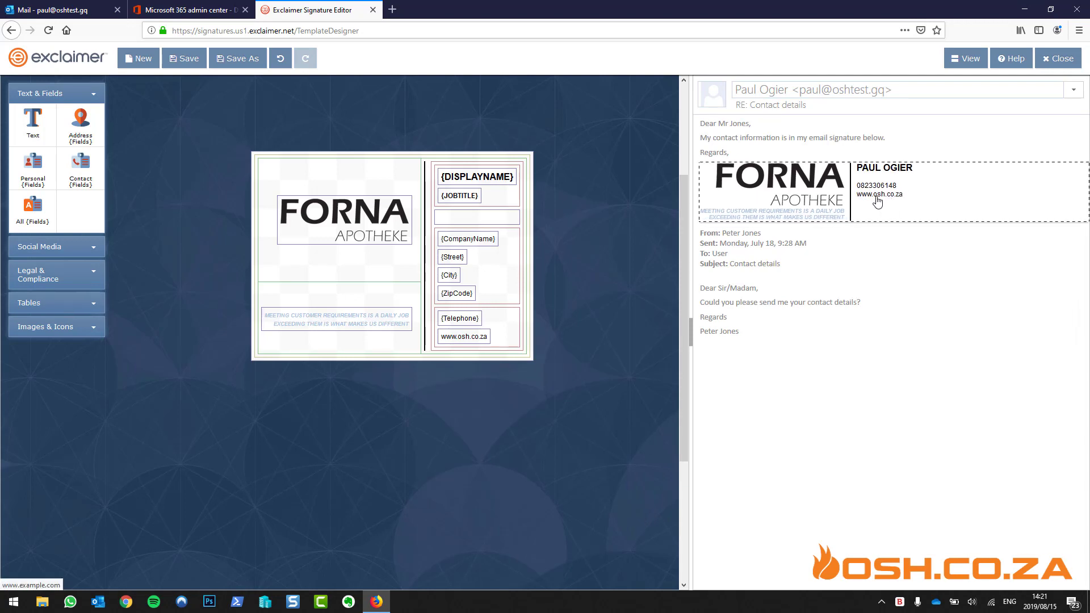
pyautogui.doubleClick(475, 339)
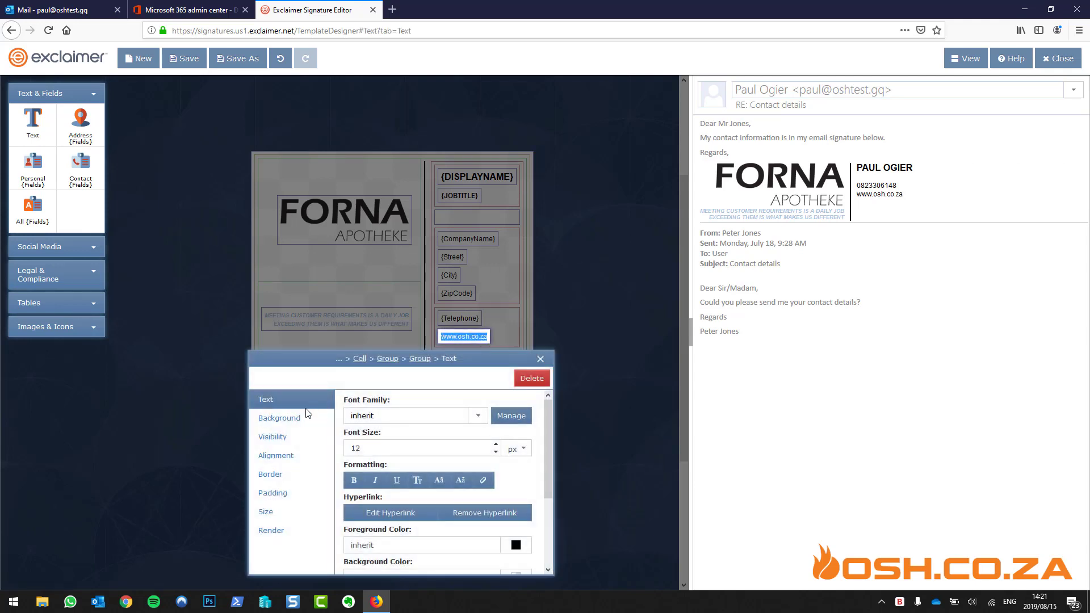
pyautogui.scroll(-2, 398, 477)
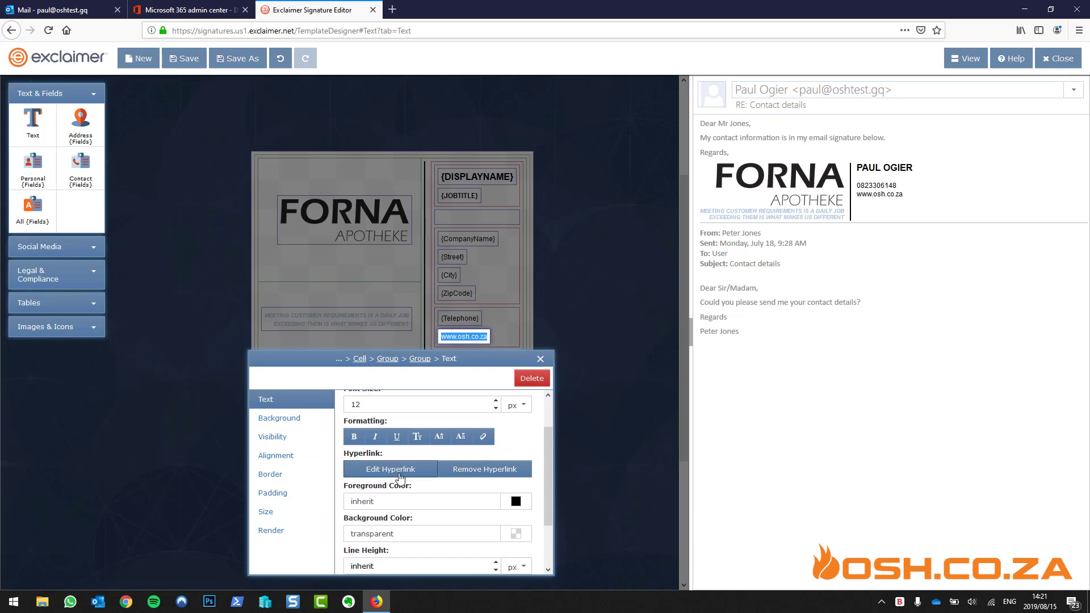
pyautogui.click(400, 474)
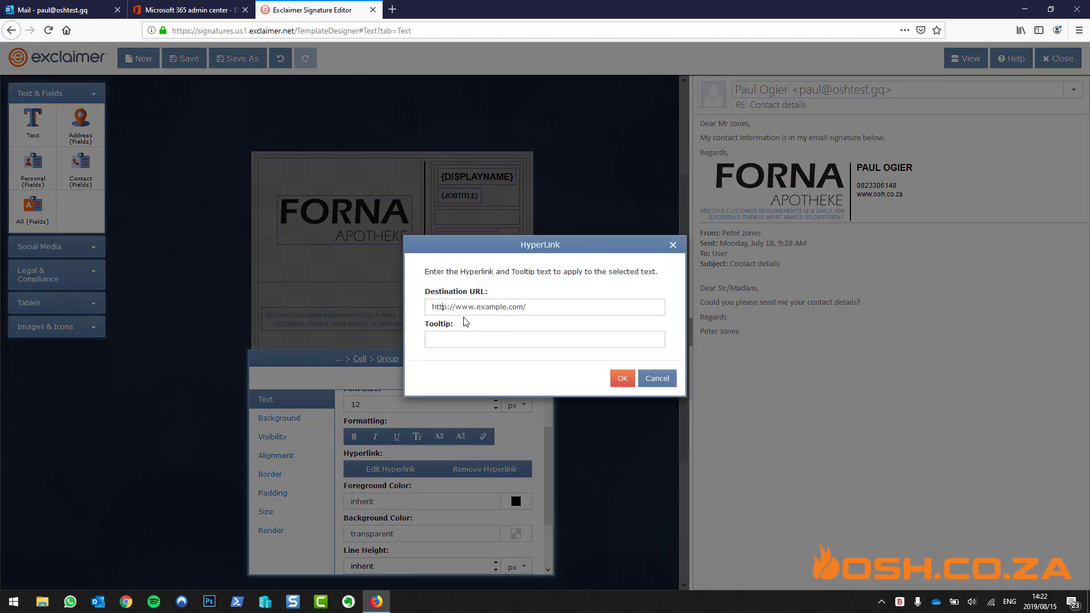
pyautogui.write('s')
pyautogui.press('Delete')
pyautogui.press('Delete')
pyautogui.press('Delete')
pyautogui.press('Delete')
pyautogui.press('Delete')
pyautogui.press('Delete')
pyautogui.press('Delete')
pyautogui.press('Delete')
pyautogui.press('Delete')
pyautogui.press('Delete')
pyautogui.press('Delete')
pyautogui.write('osh.co.za')
pyautogui.click(622, 380)
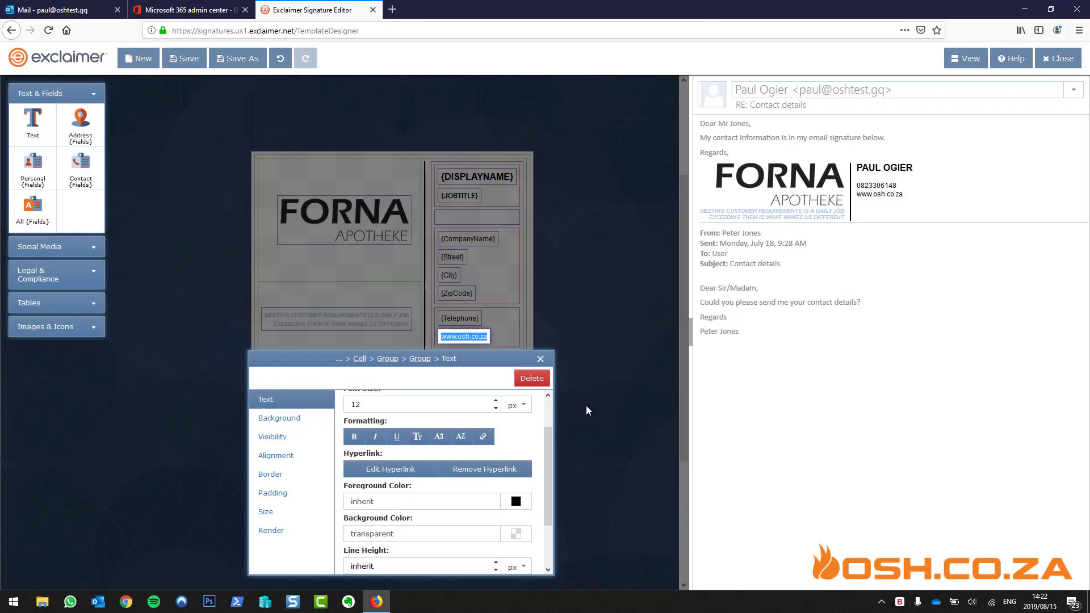
pyautogui.click(540, 360)
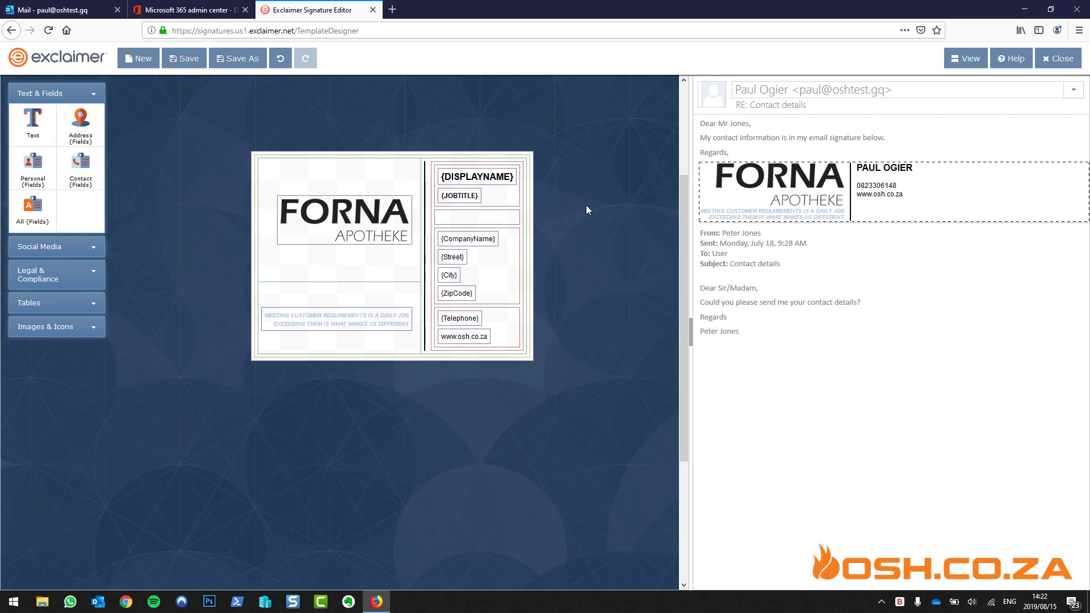
# Replace the FORNA logo with the uploaded oshcoza.png image
pyautogui.click(328, 225)
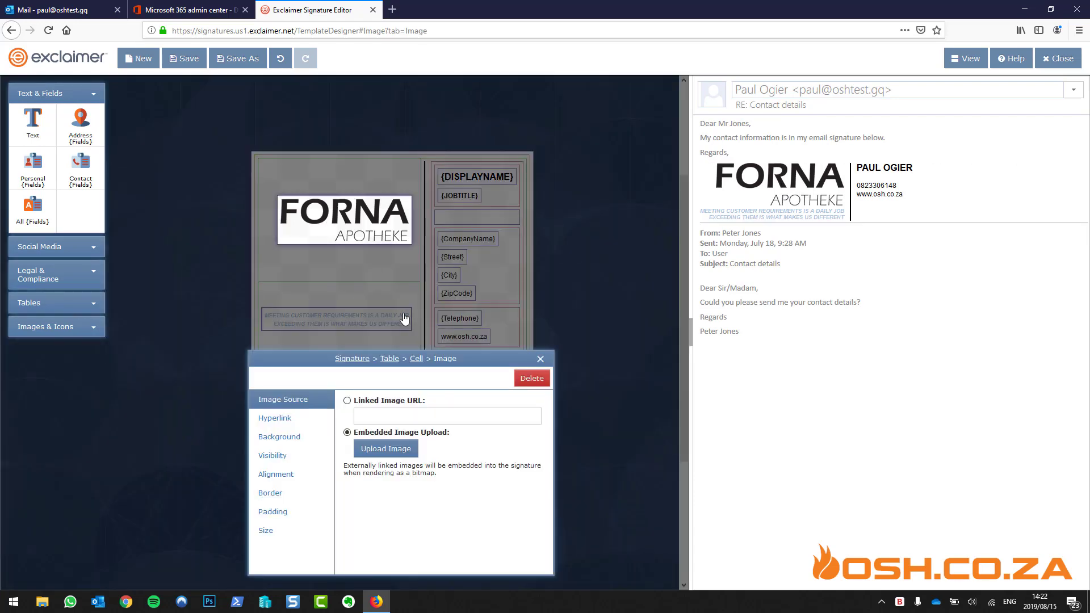
pyautogui.click(396, 448)
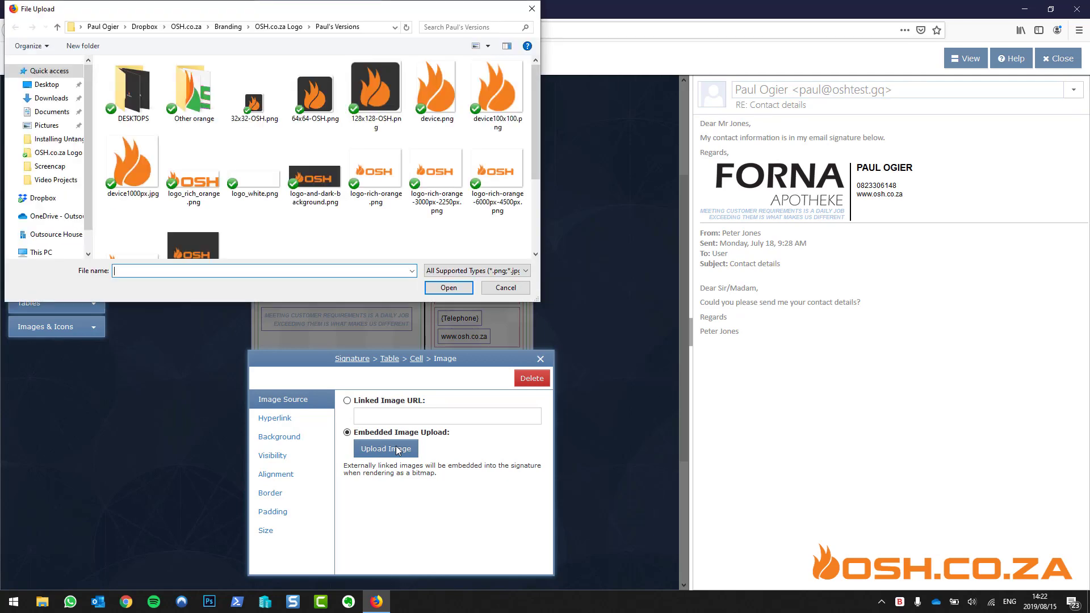
pyautogui.scroll(-3, 385, 225)
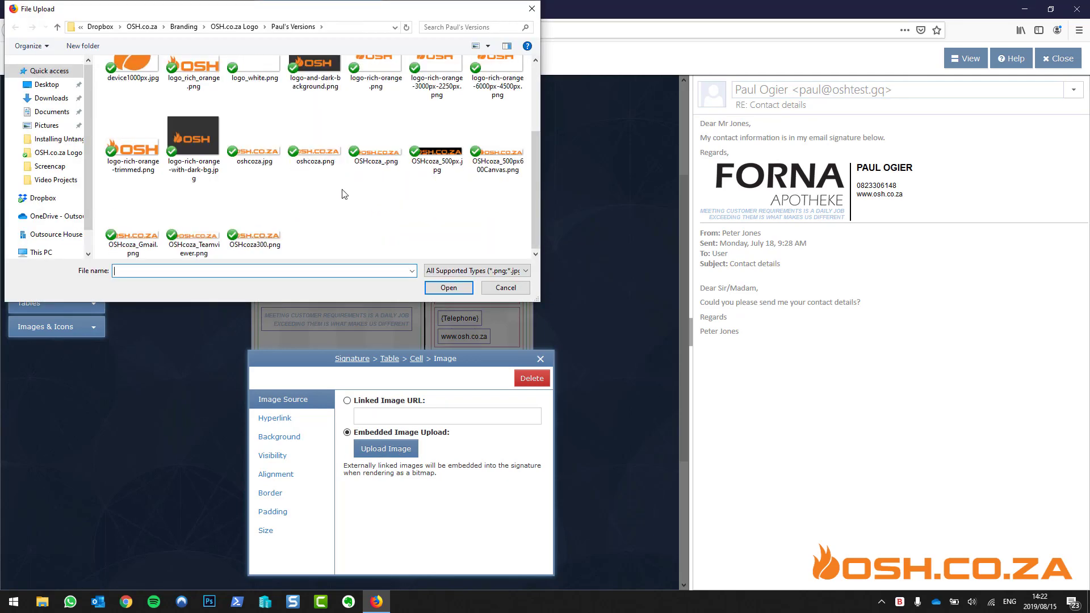
pyautogui.doubleClick(321, 152)
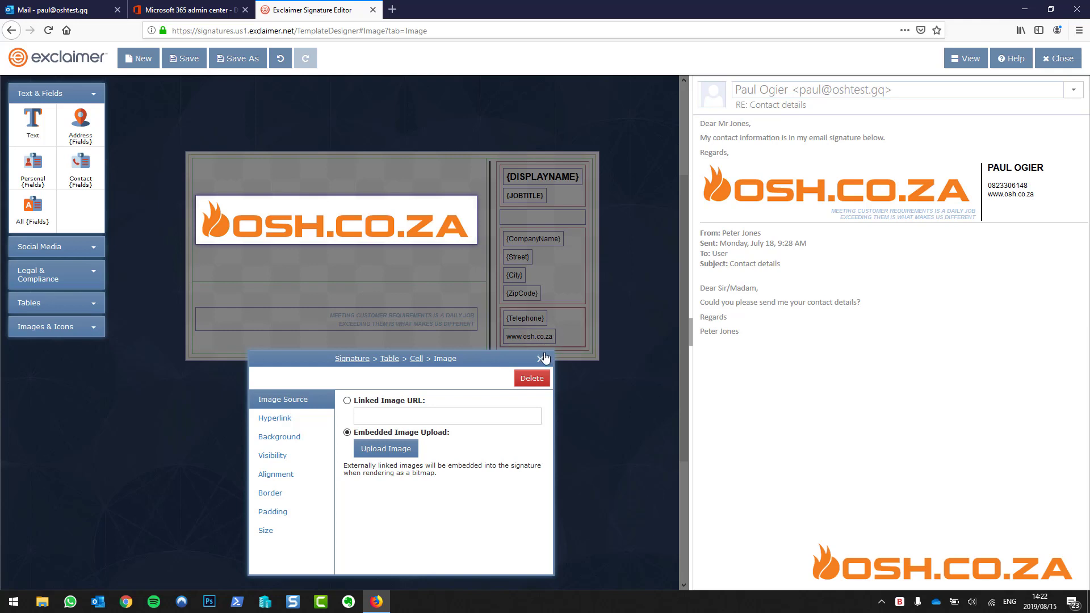
pyautogui.click(293, 419)
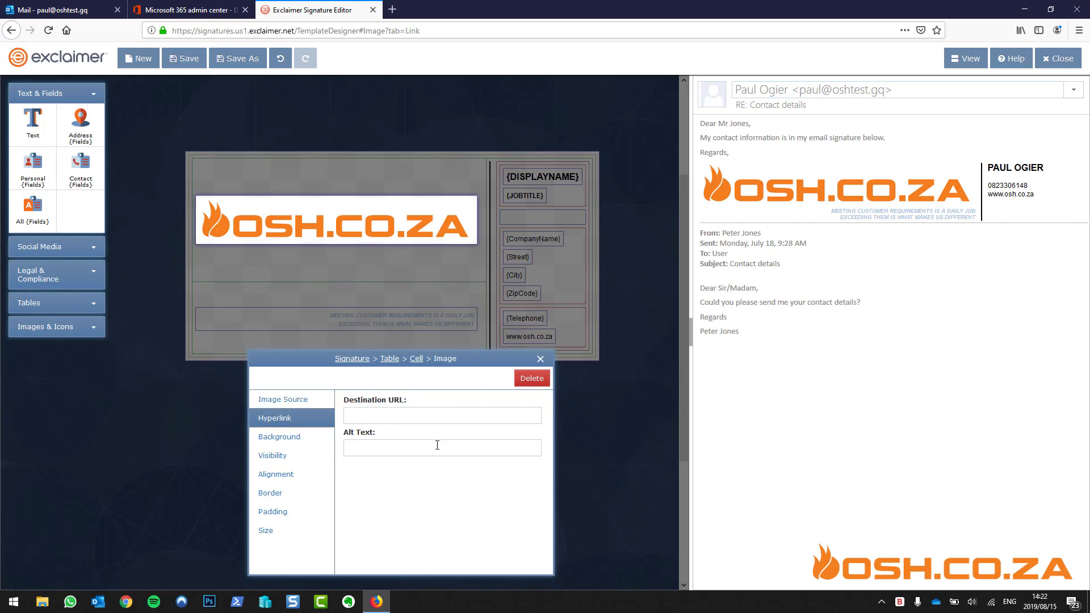
pyautogui.click(418, 415)
pyautogui.write('https://www.osh.co.za')
pyautogui.click(539, 361)
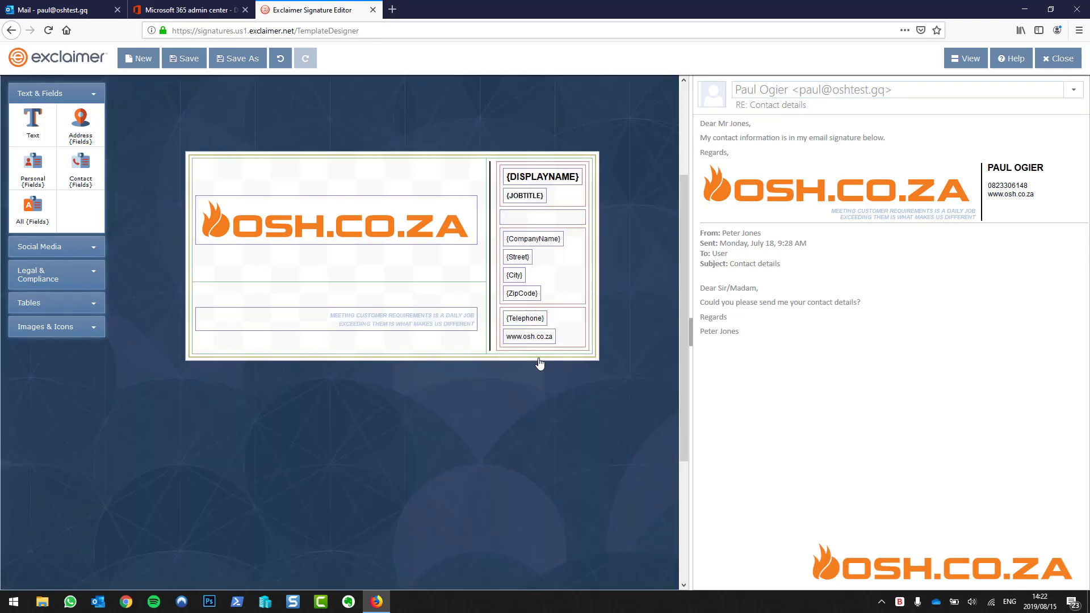
# Change the tagline under the logo to 'Something important here'
pyautogui.click(405, 327)
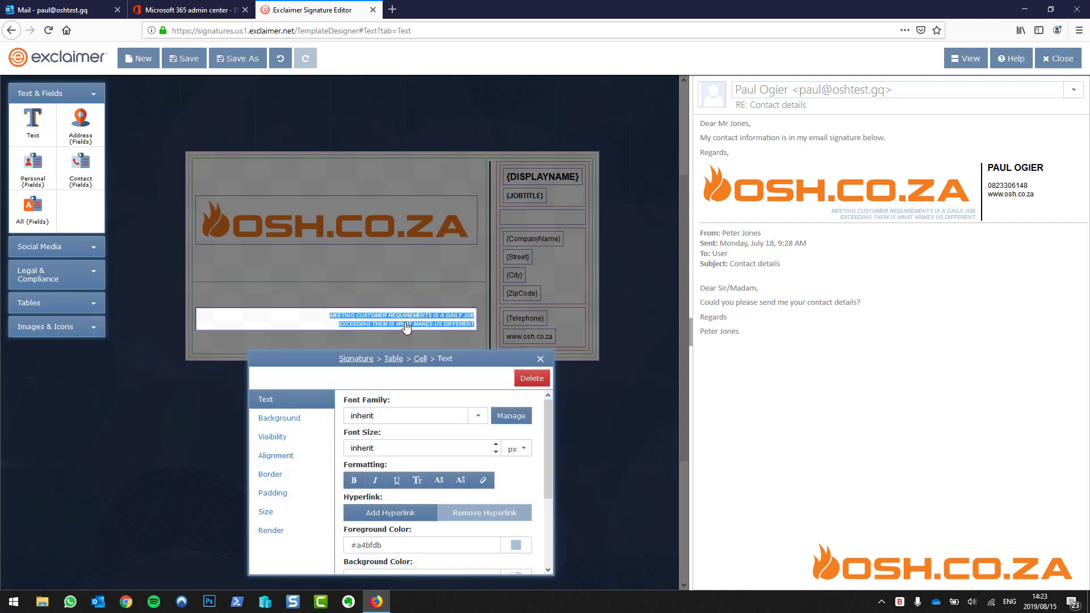
pyautogui.write('Somethign')
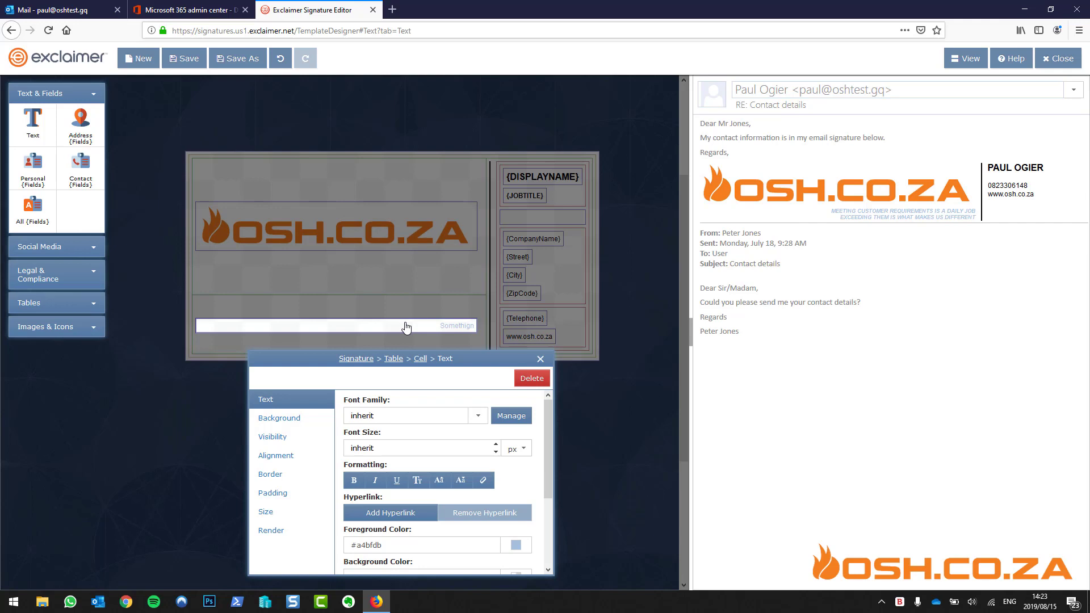
pyautogui.press('BackSpace')
pyautogui.write('ng important here')
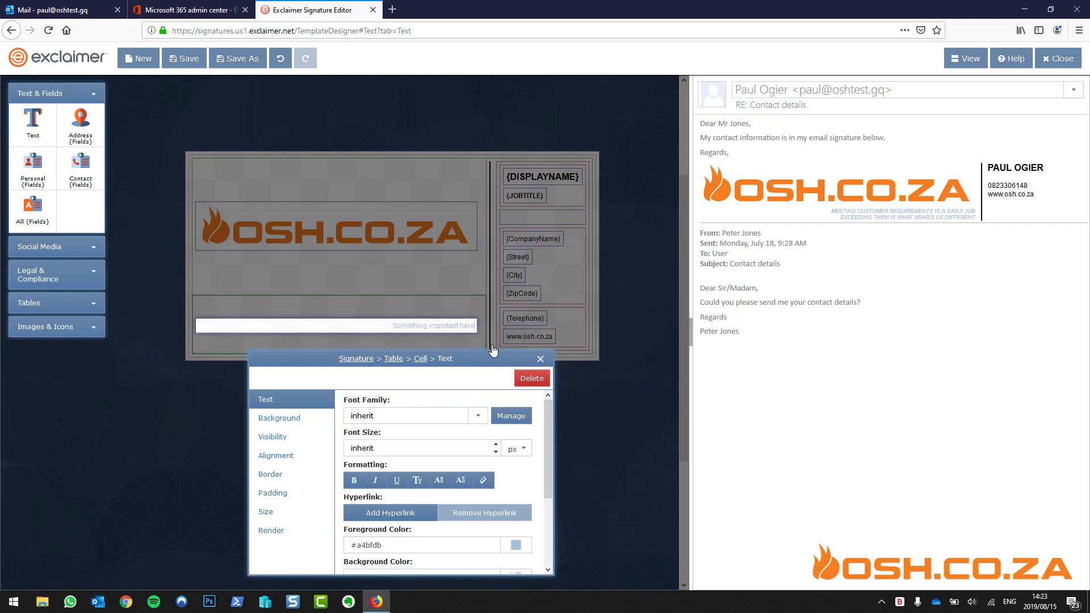
pyautogui.click(541, 358)
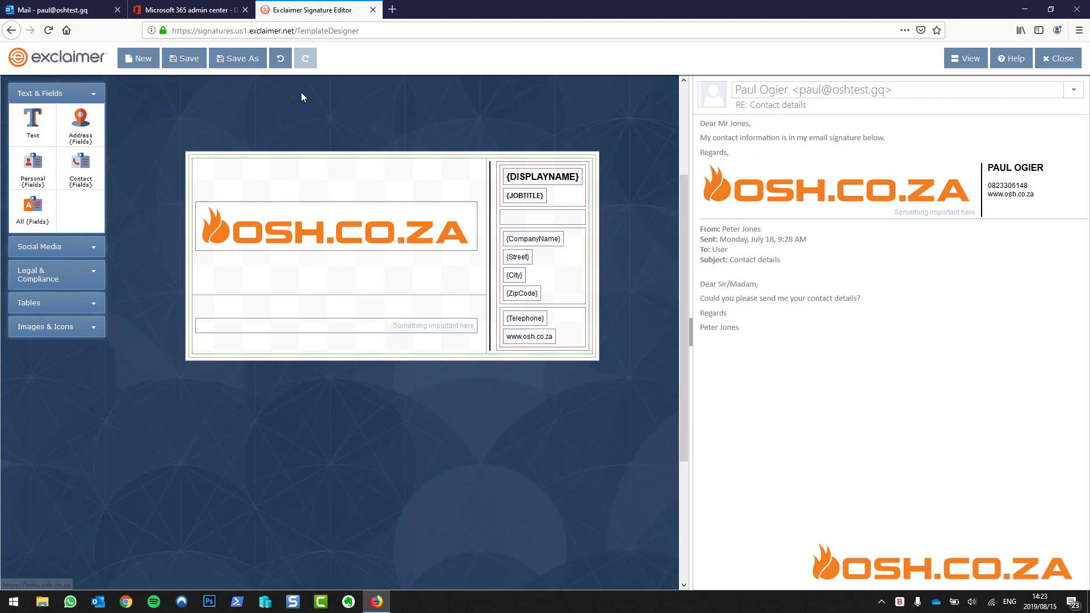
# Save the design as 'Default Signature' and return to the Microsoft 365 admin center
pyautogui.click(186, 65)
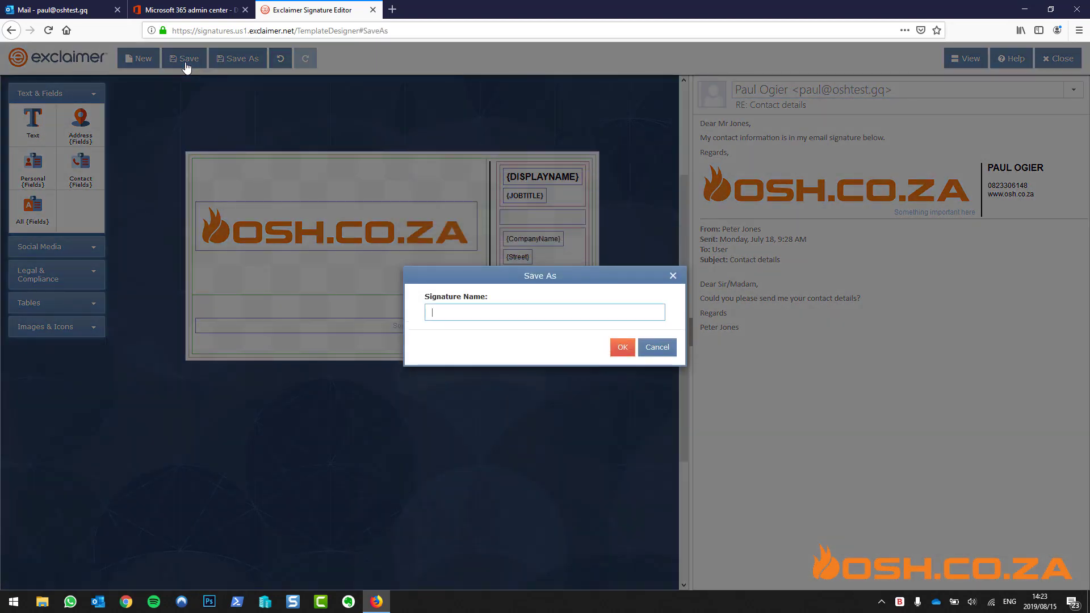
pyautogui.write('Deafult Signa')
pyautogui.press('BackSpace')
pyautogui.write('nature')
pyautogui.click(443, 313)
pyautogui.press('BackSpace')
pyautogui.write('a')
pyautogui.click(623, 348)
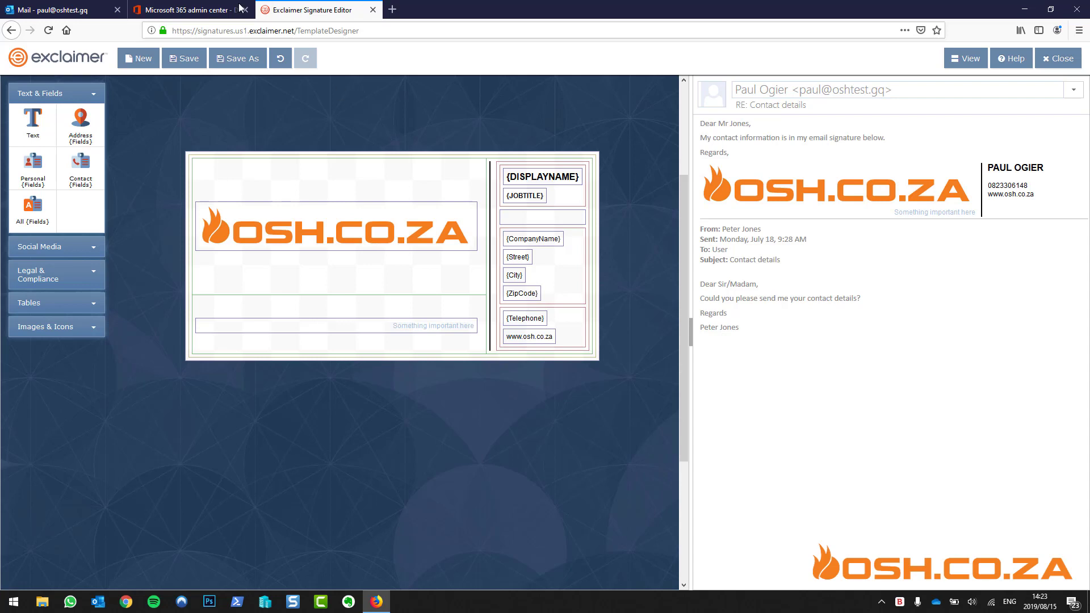
pyautogui.click(211, 10)
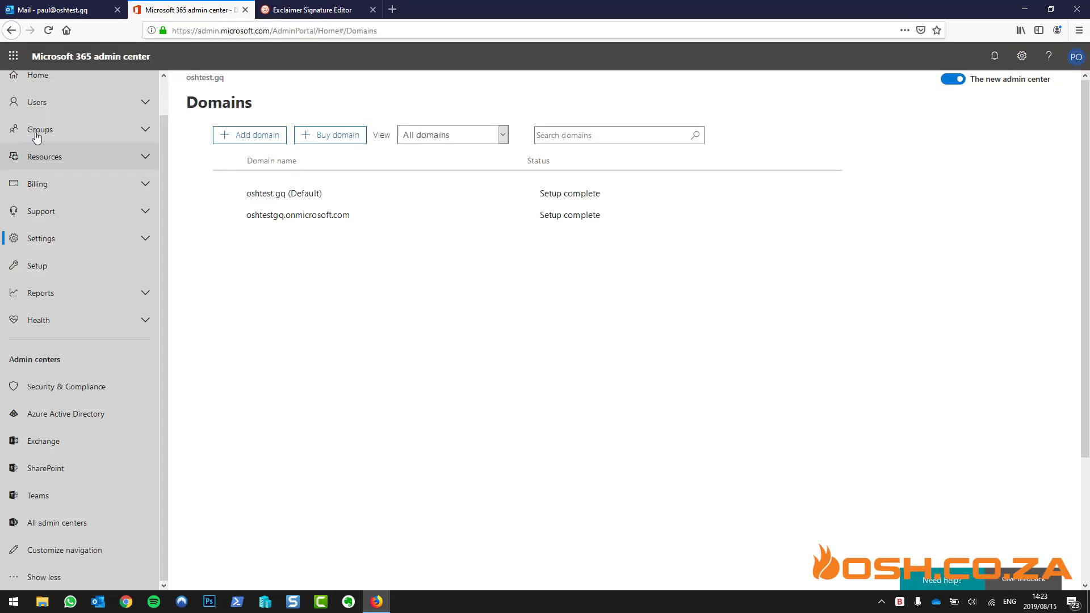
# Go to Active users, select the only user, and choose Manage contact information
pyautogui.click(54, 103)
pyautogui.click(80, 133)
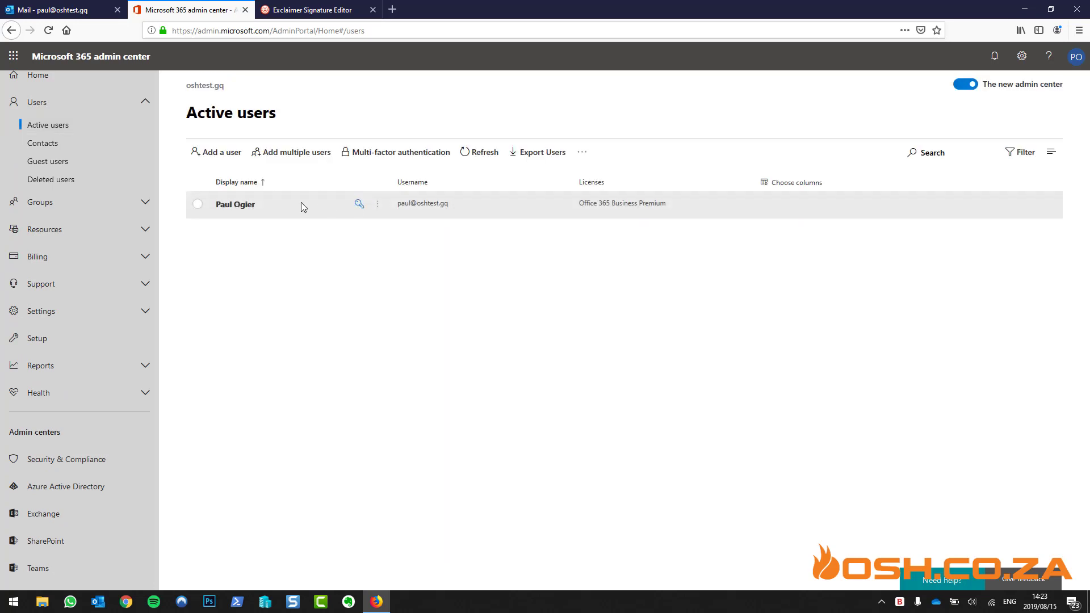
pyautogui.click(275, 204)
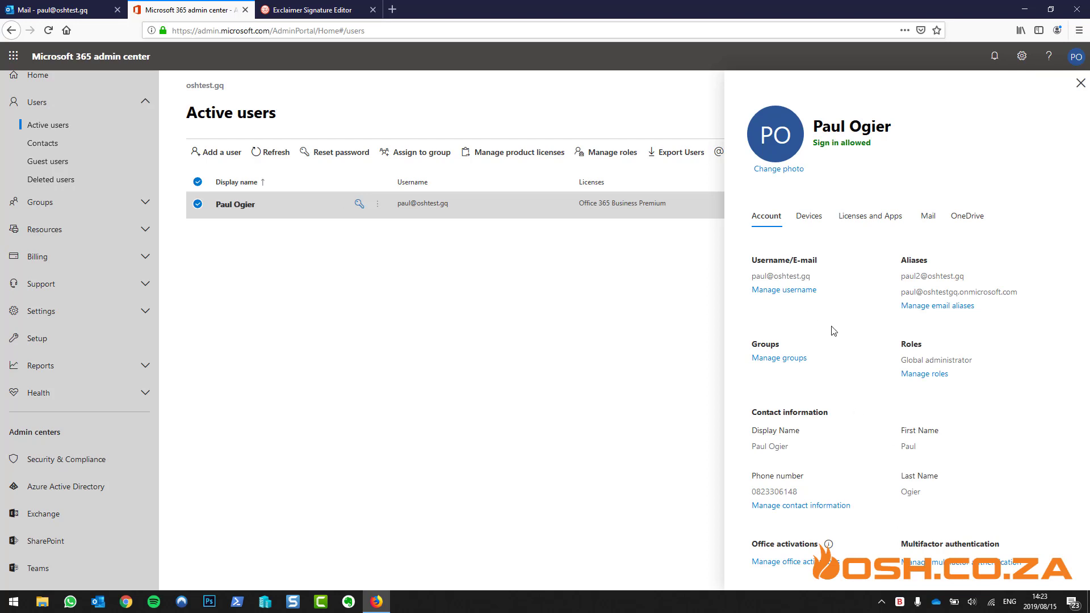
pyautogui.click(804, 508)
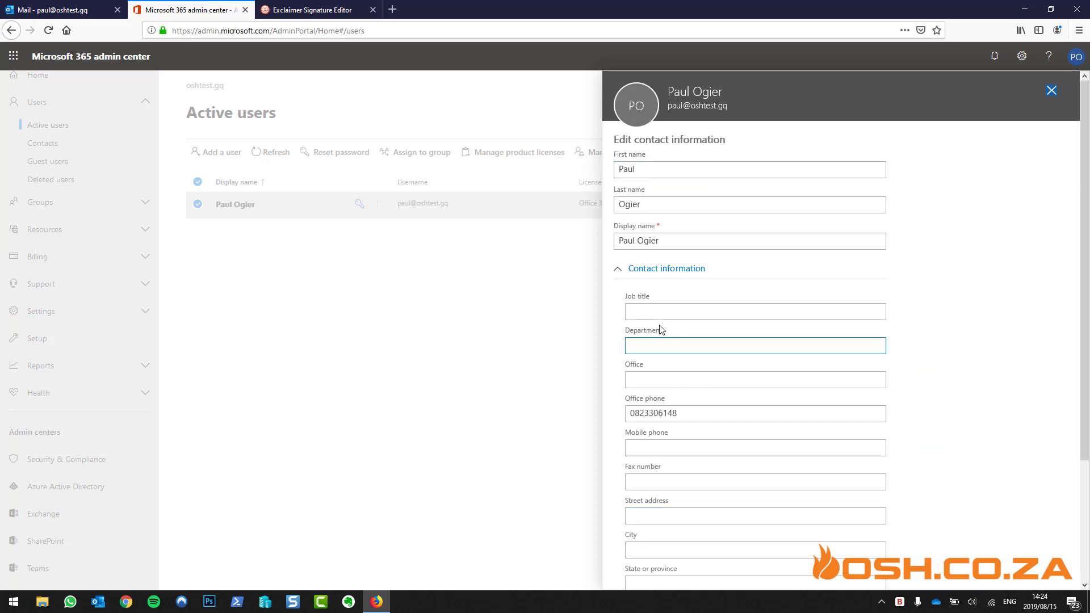
# Enter 'Amazing IT Guru' as the user's job title, checking the Exclaimer signature preview
pyautogui.click(664, 310)
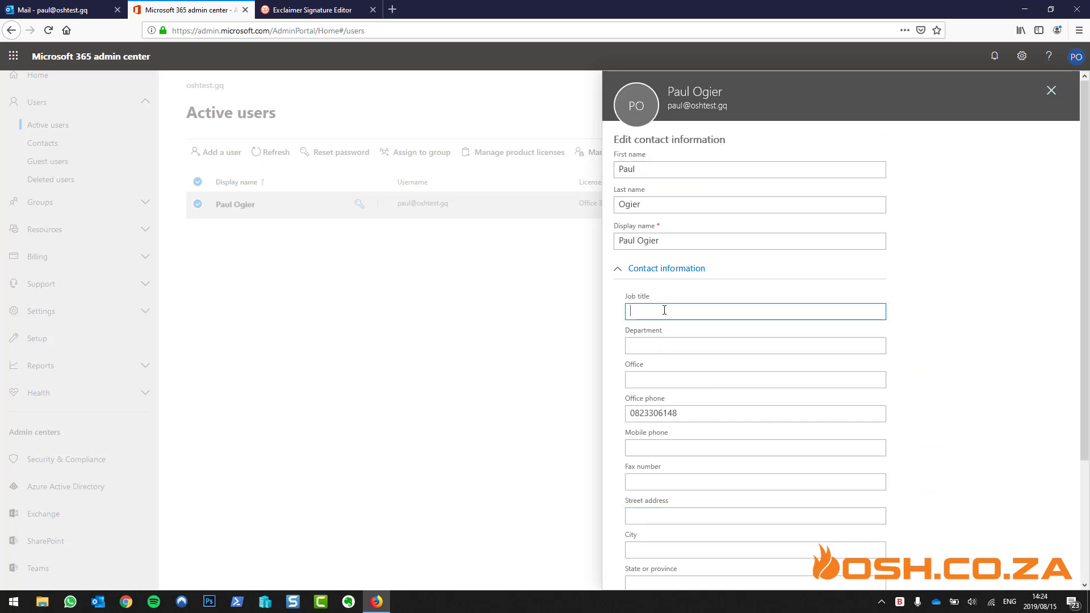
pyautogui.write('Amzin')
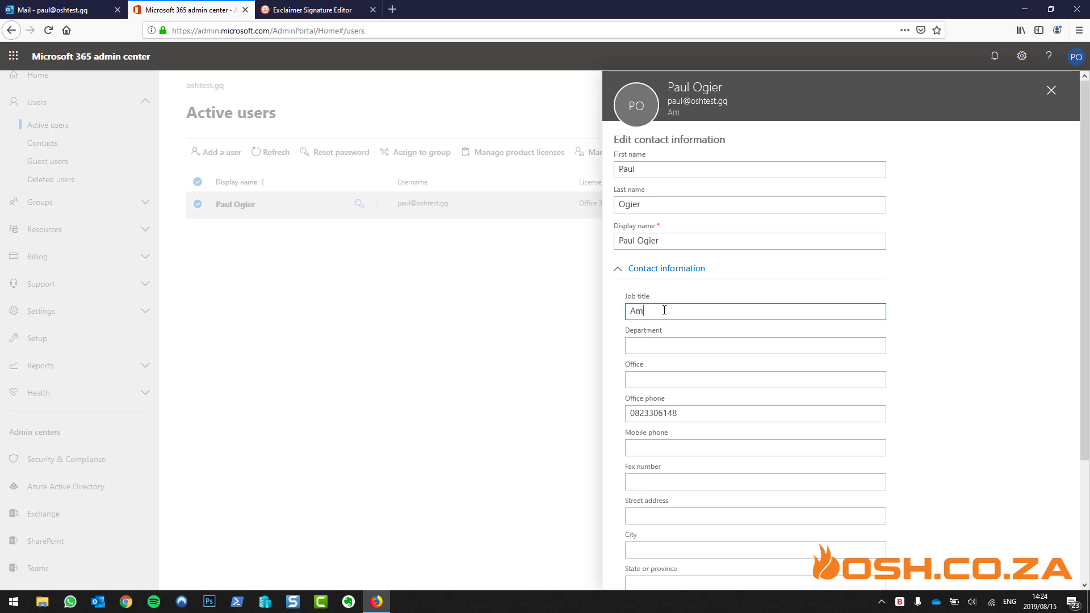
pyautogui.press('BackSpace')
pyautogui.press('BackSpace')
pyautogui.press('BackSpace')
pyautogui.write('azing IT Guru')
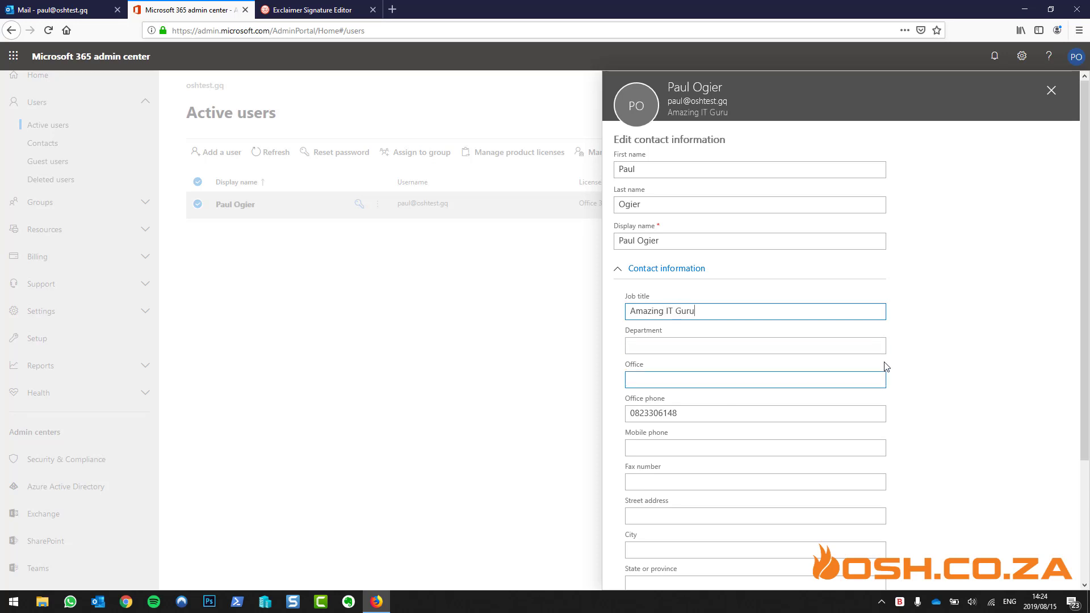
pyautogui.click(702, 347)
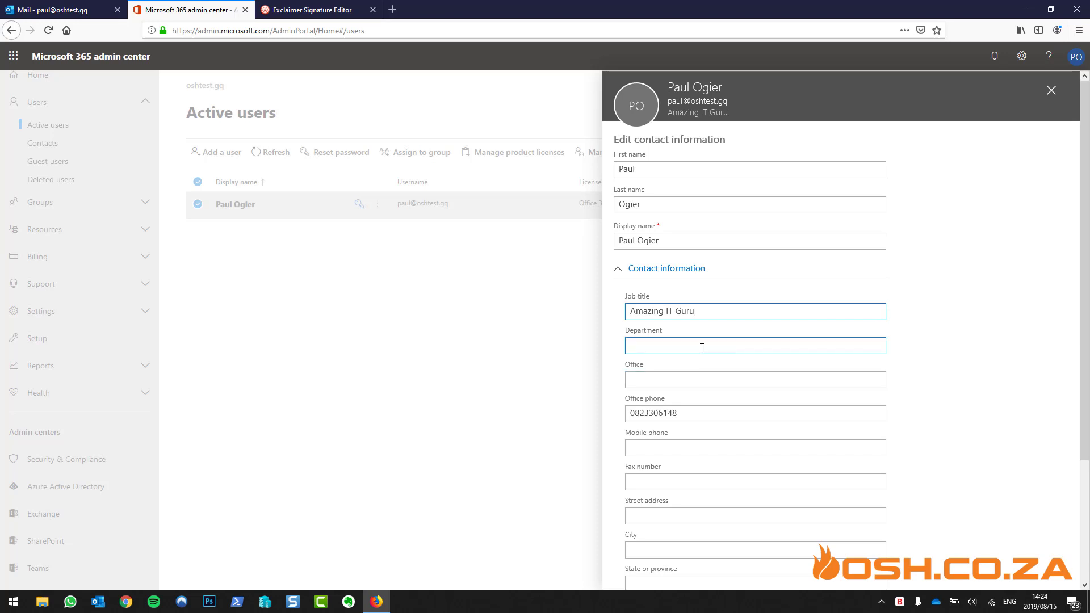
pyautogui.scroll(-3, 701, 348)
pyautogui.click(311, 17)
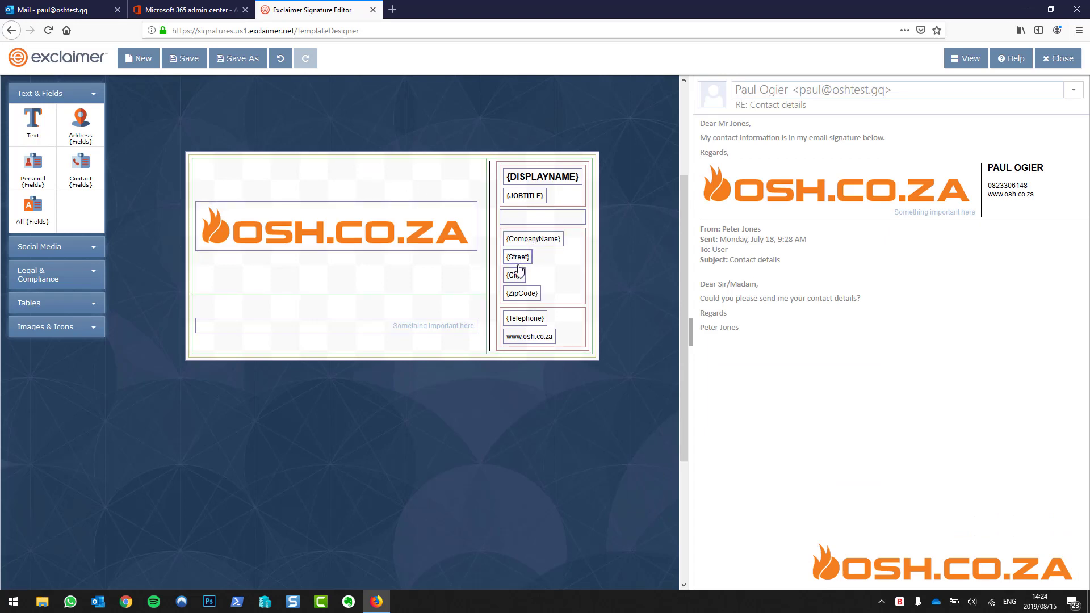
pyautogui.click(164, 10)
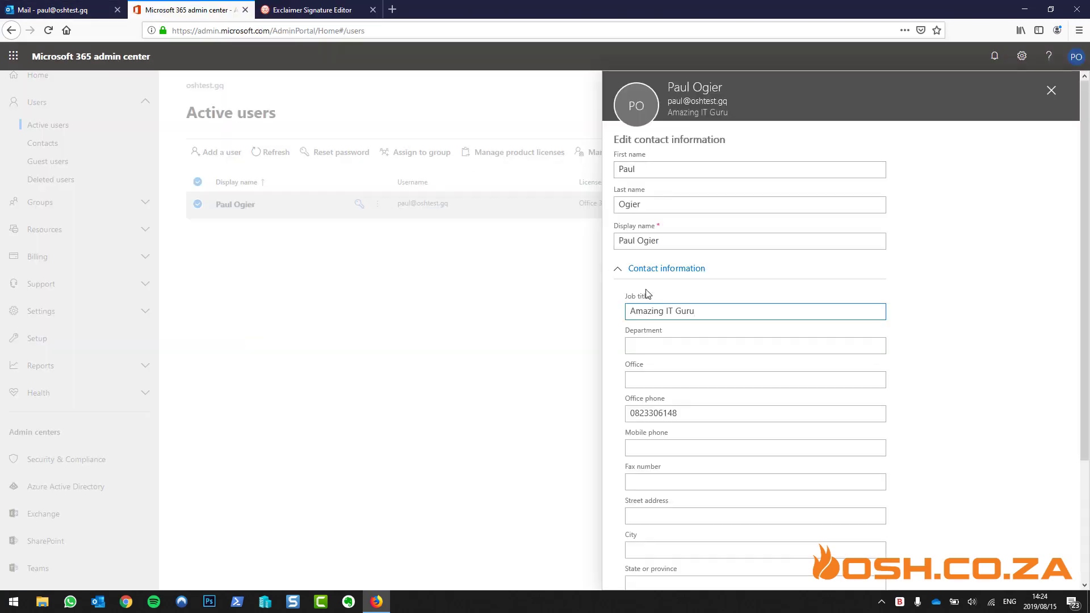
pyautogui.scroll(-3, 688, 312)
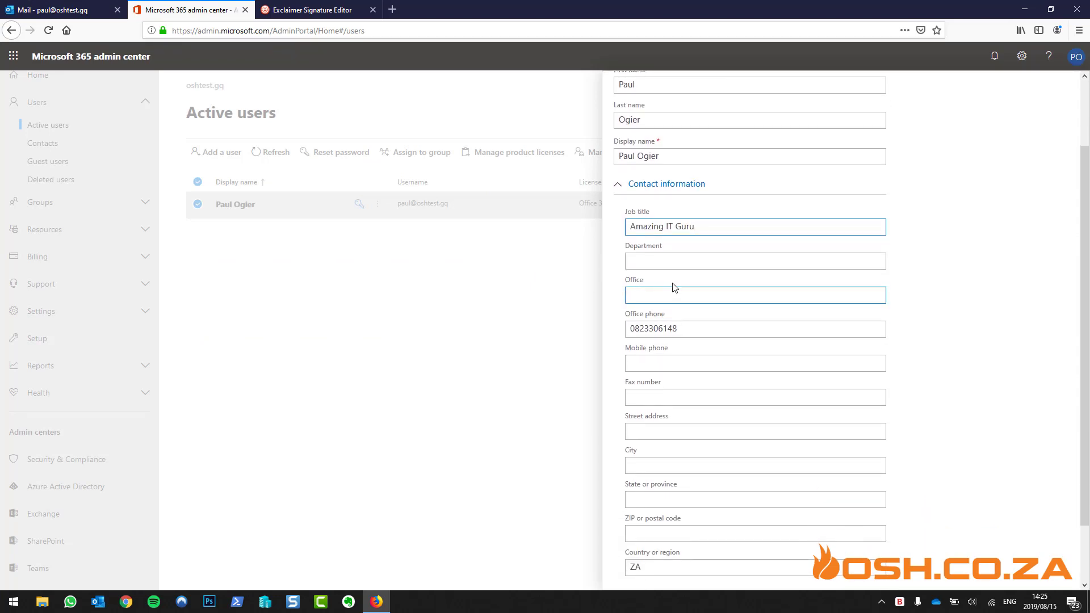
# Set the user's department to 'Training Videos'
pyautogui.click(667, 263)
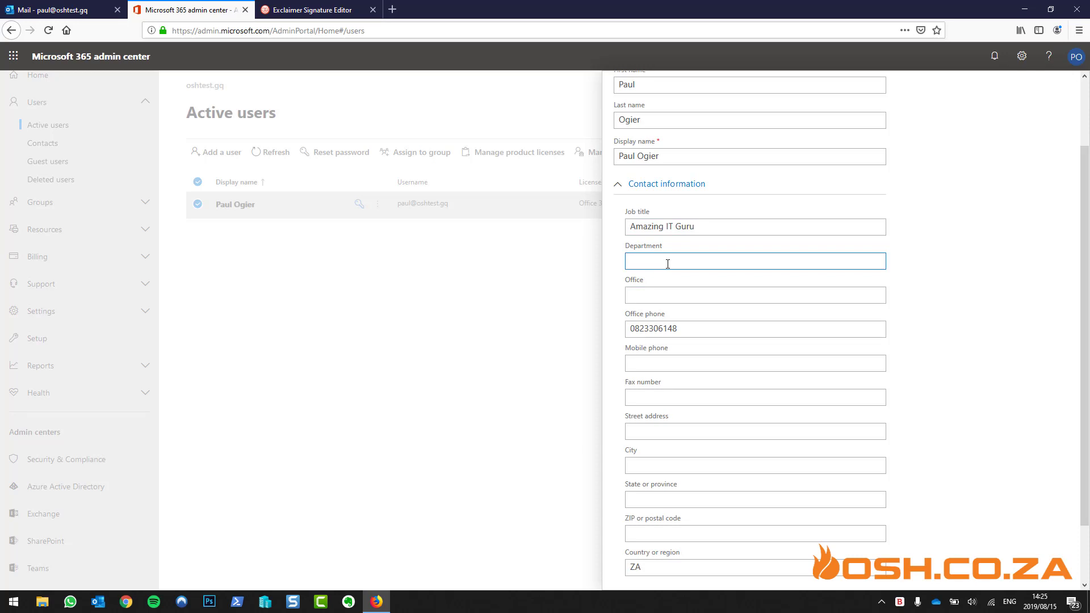
pyautogui.write('STr')
pyautogui.press('BackSpace')
pyautogui.write('raining Videos')
pyautogui.click(657, 291)
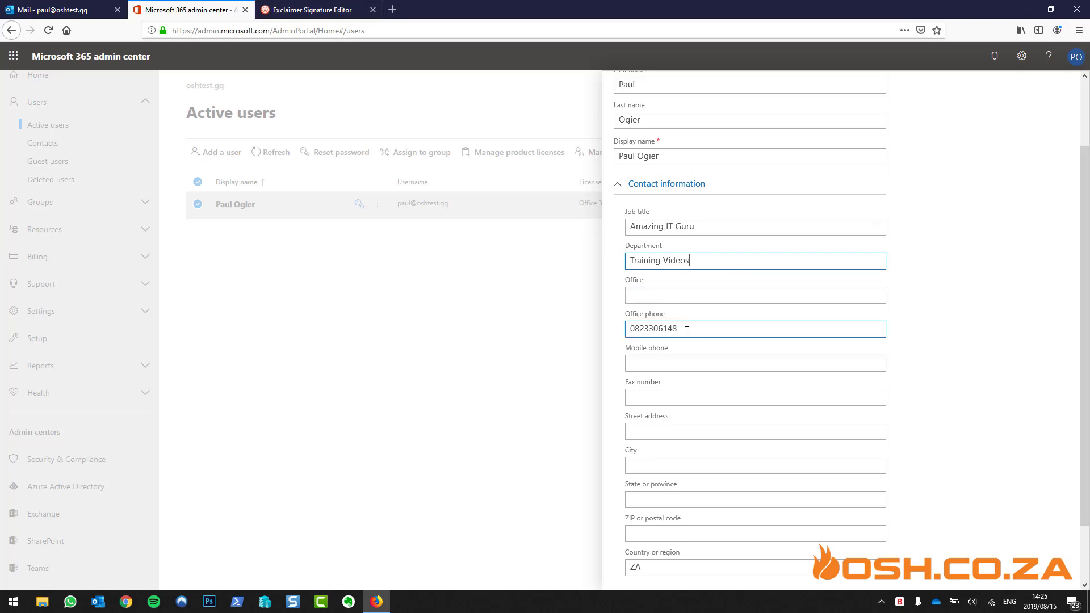
# Move the existing office phone number into the Mobile phone field
pyautogui.moveTo(686, 331); pyautogui.dragTo(584, 317)
pyautogui.hotkey('ctrl', 'c')
pyautogui.press('BackSpace')
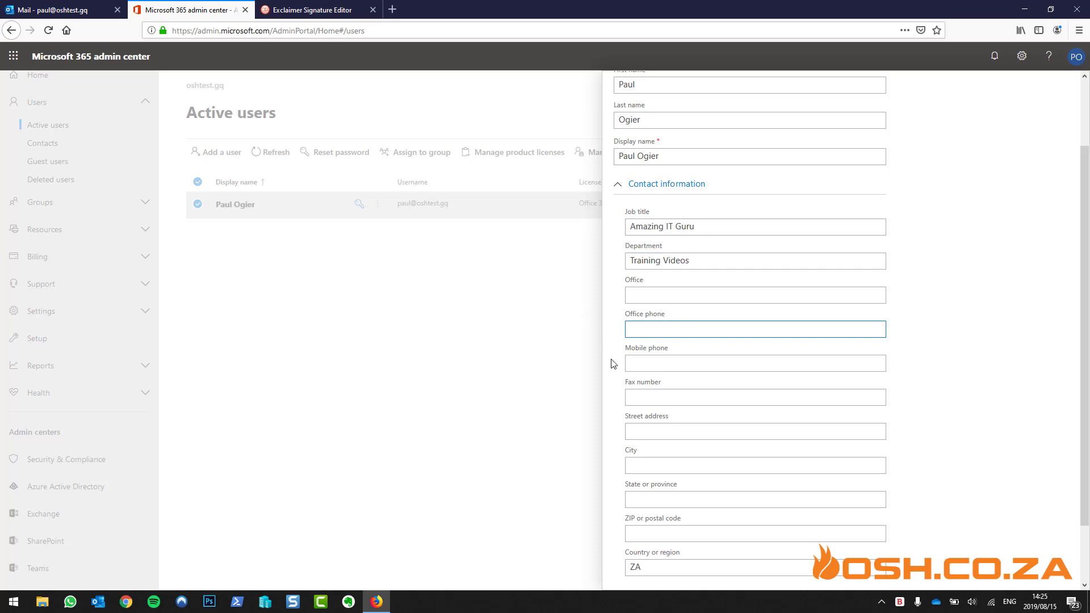
pyautogui.click(637, 364)
pyautogui.hotkey('ctrl', 'v')
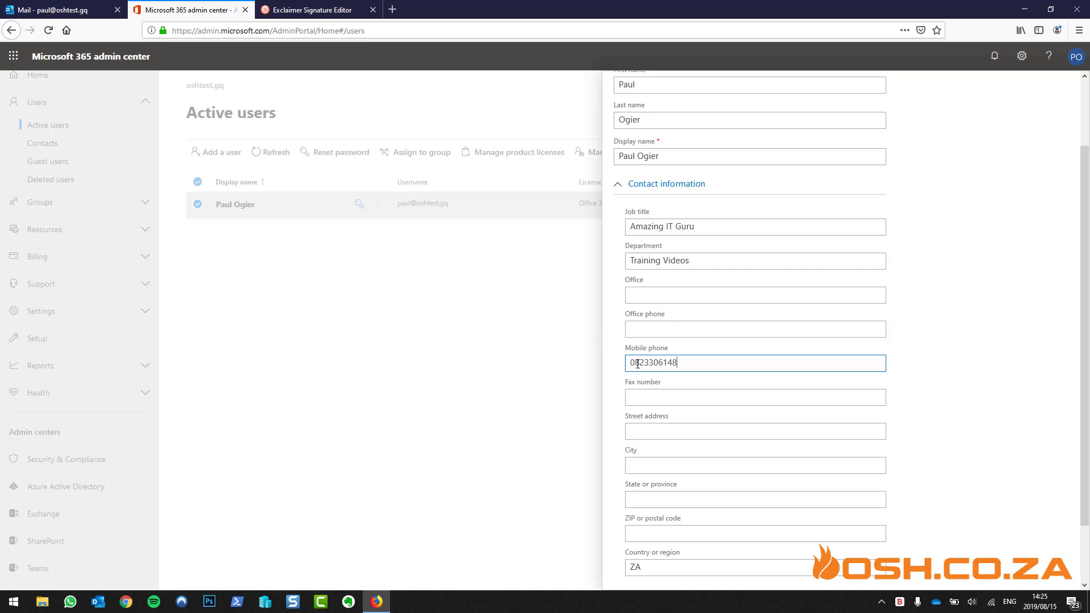
pyautogui.click(312, 10)
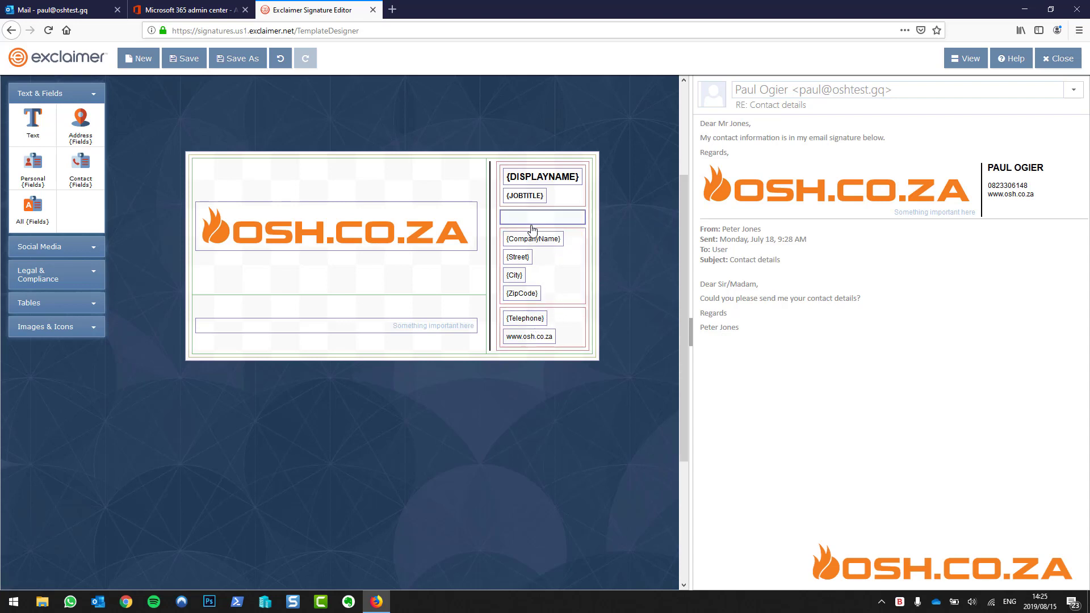
pyautogui.click(199, 9)
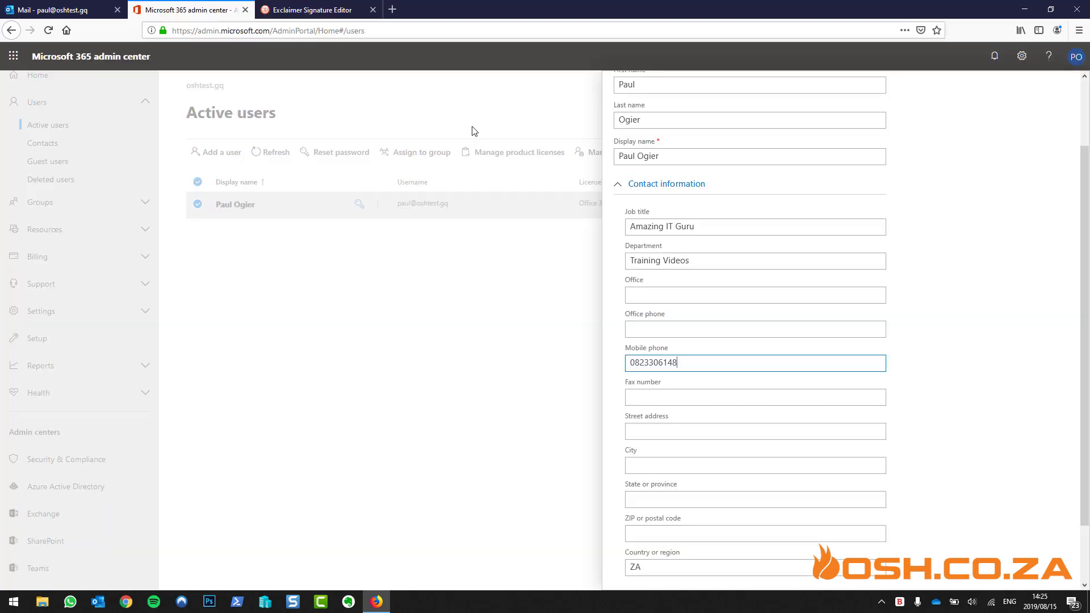
pyautogui.scroll(-2, 700, 348)
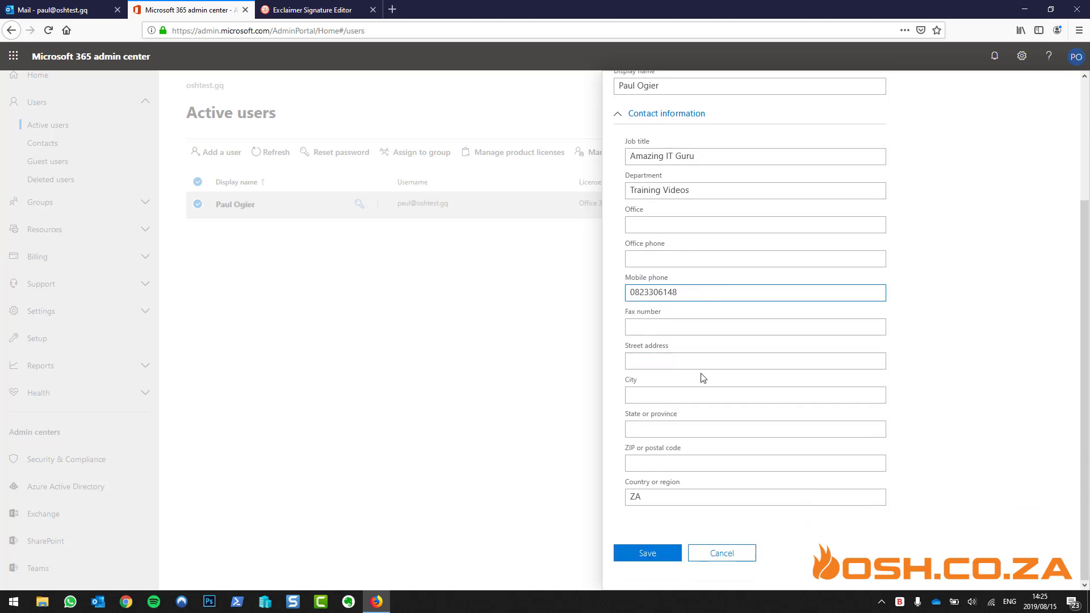
pyautogui.click(675, 258)
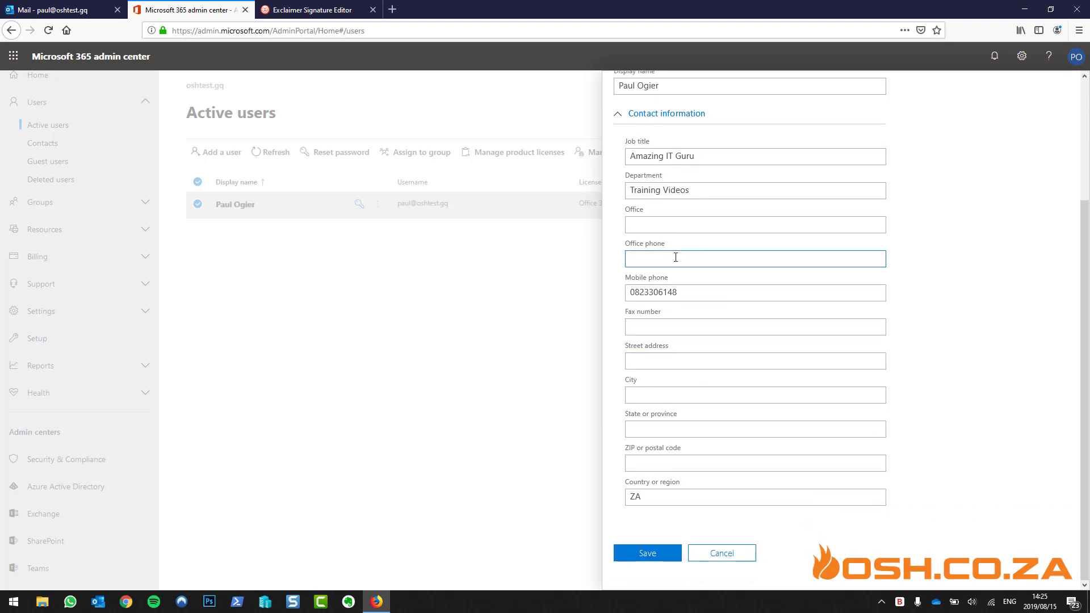
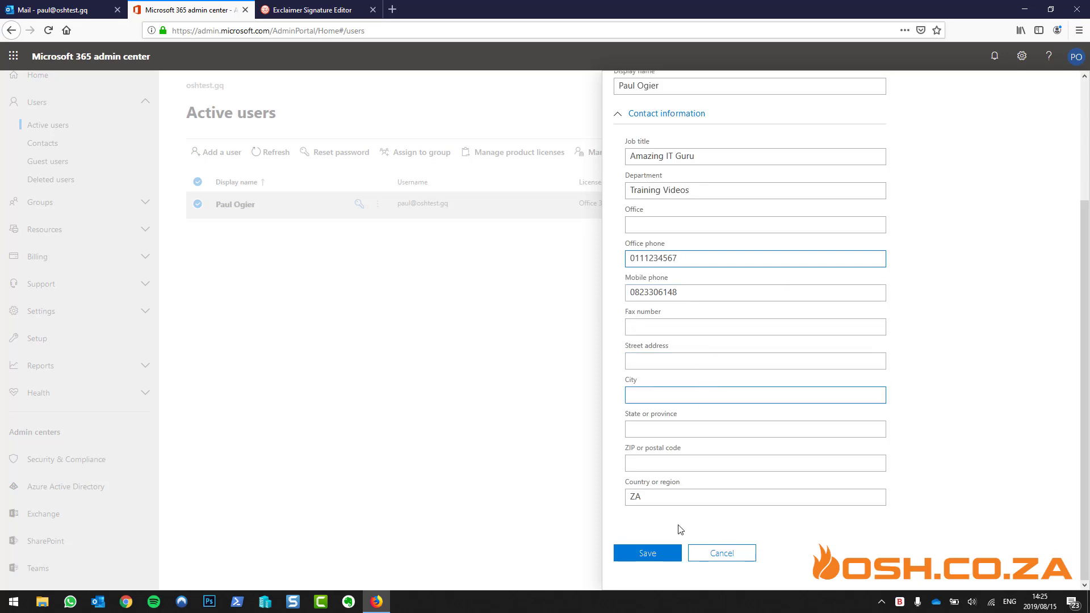
pyautogui.click(664, 553)
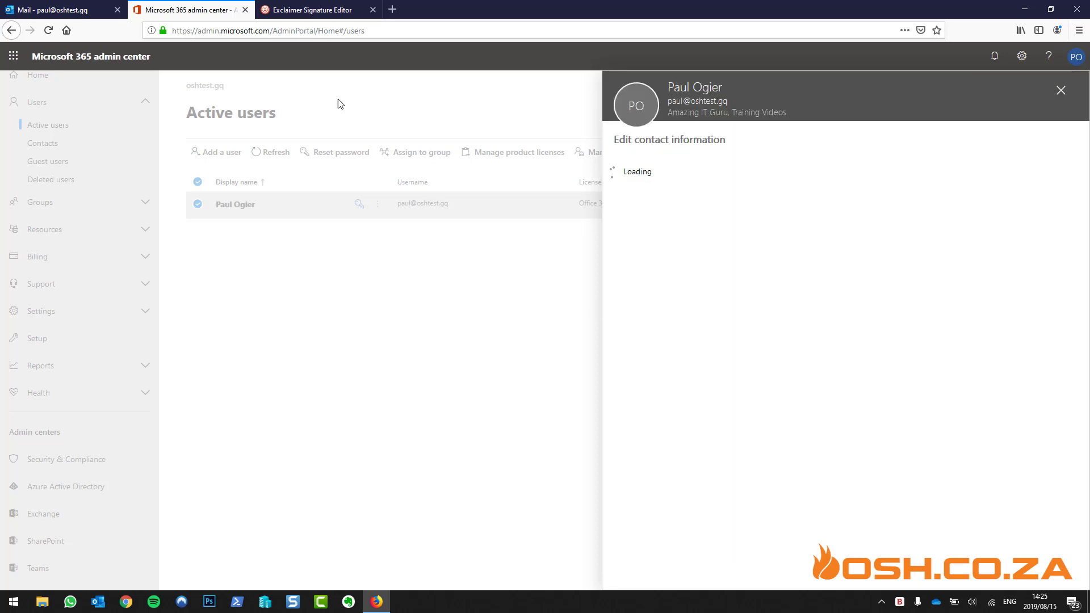
# Dismiss the update confirmation and close the Exclaimer Signature Editor
pyautogui.click(657, 204)
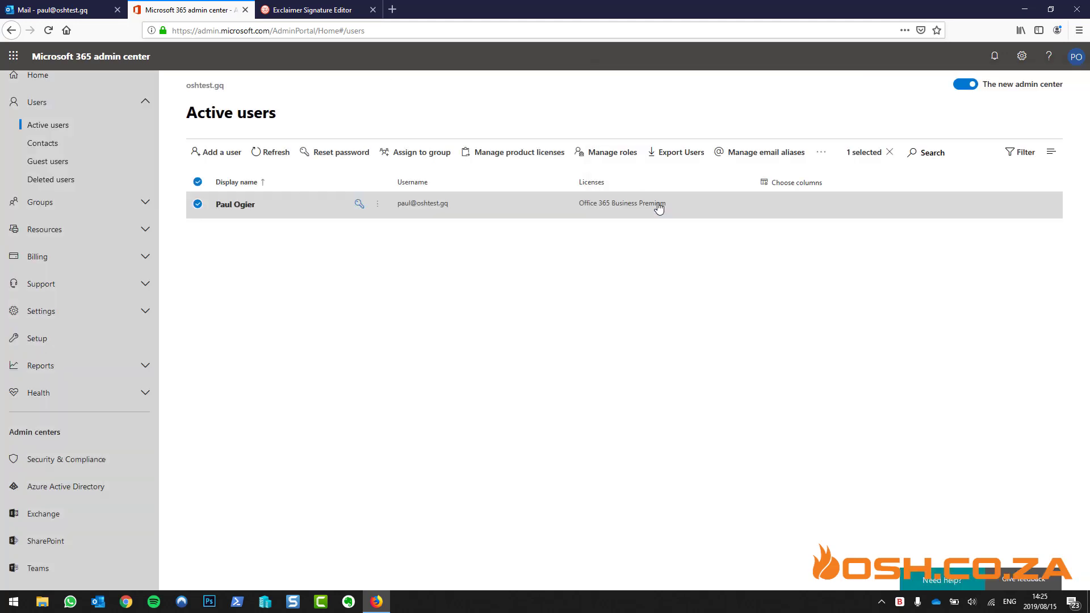
pyautogui.click(317, 15)
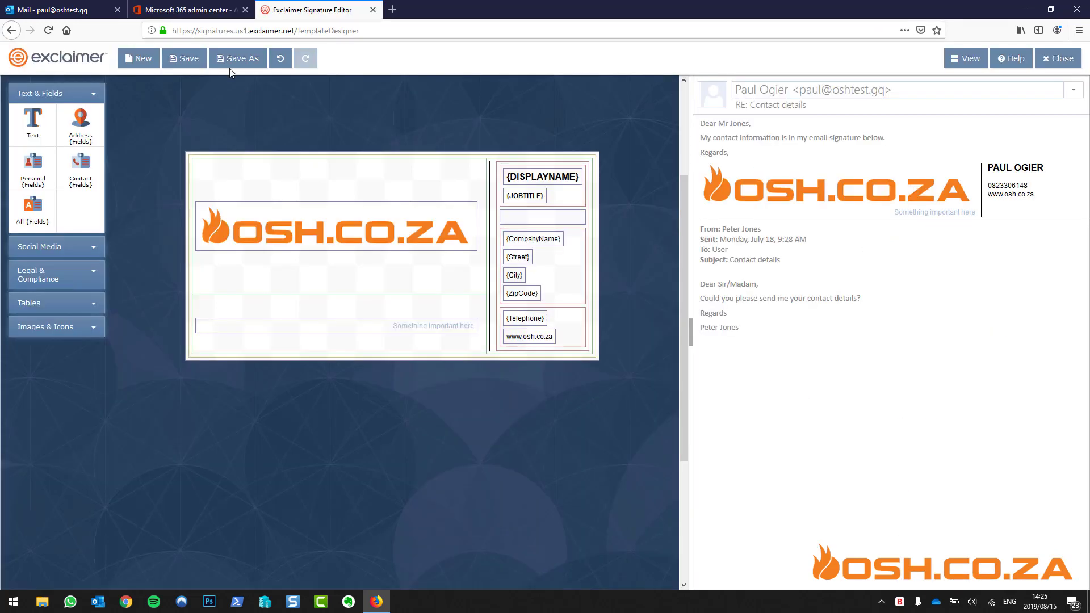
pyautogui.click(1065, 65)
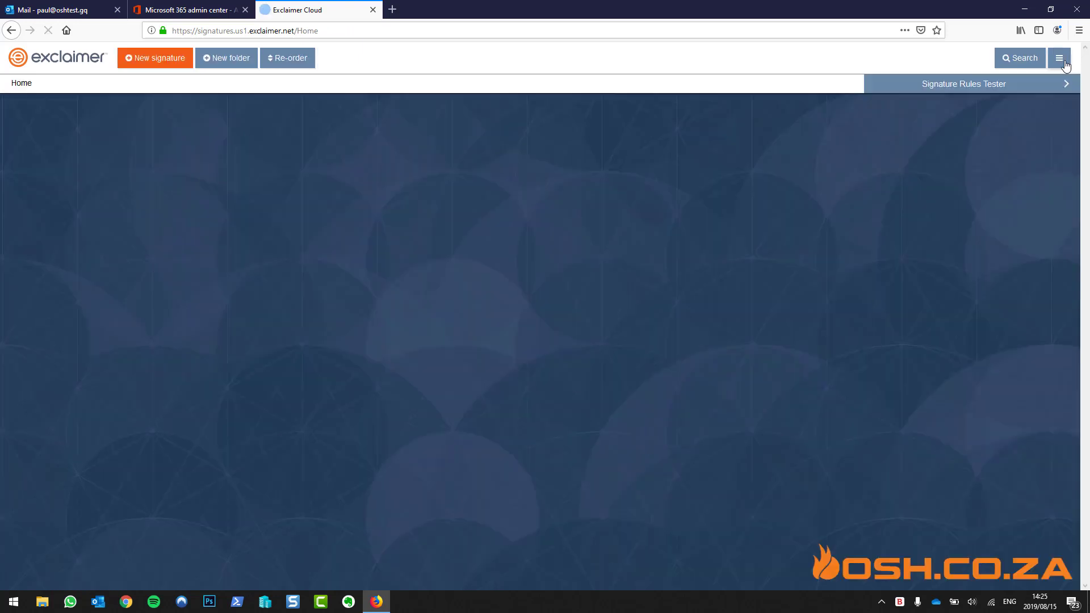
# Run an Office 365 data synchronization from Exclaimer Settings, then close the completion and Settings dialogs
pyautogui.click(1060, 60)
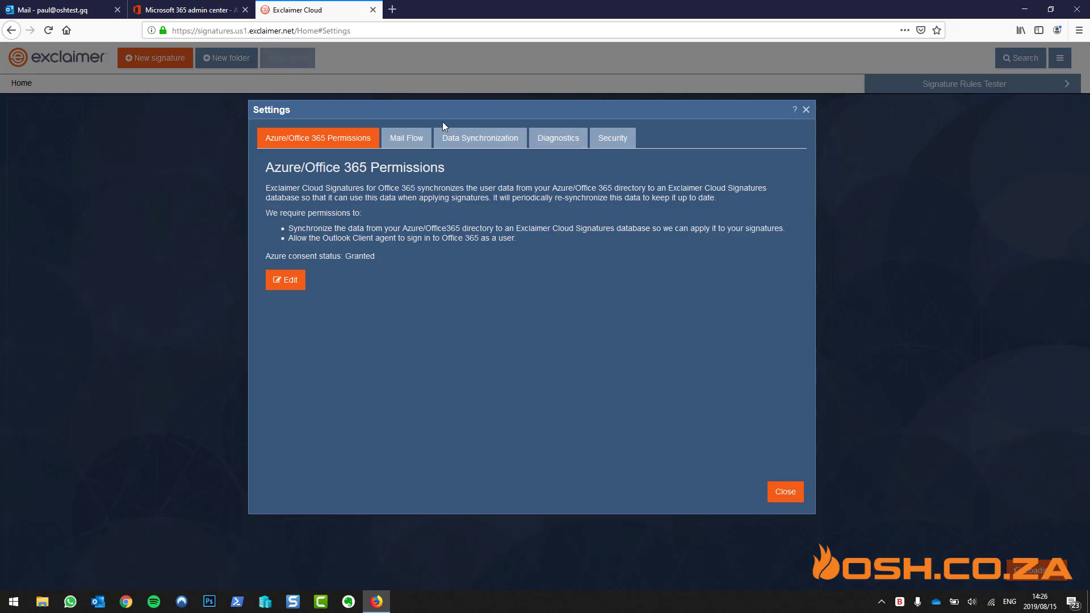
pyautogui.click(461, 142)
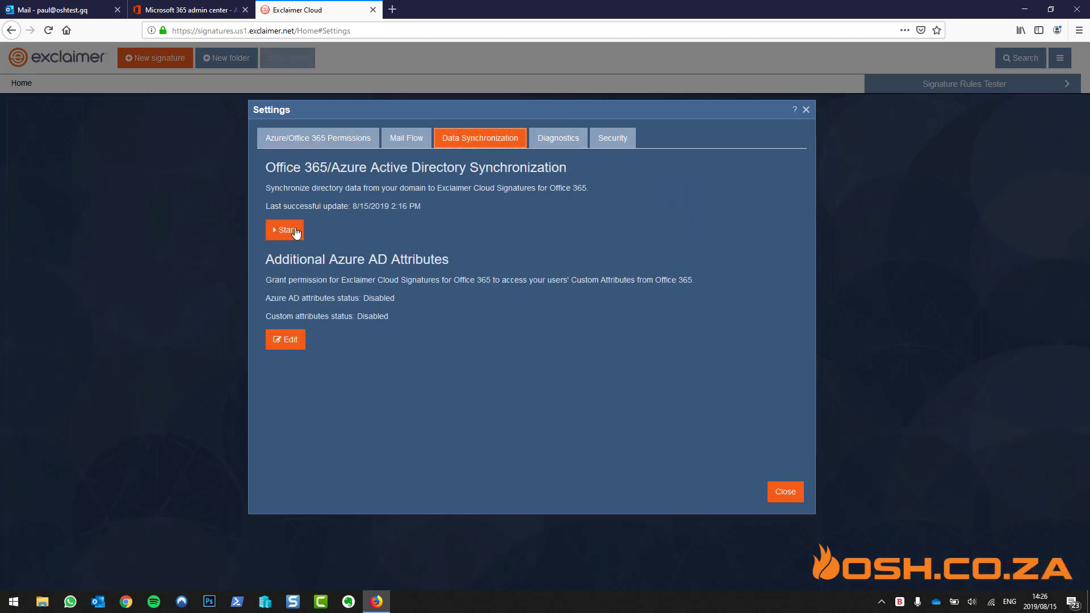
pyautogui.click(295, 231)
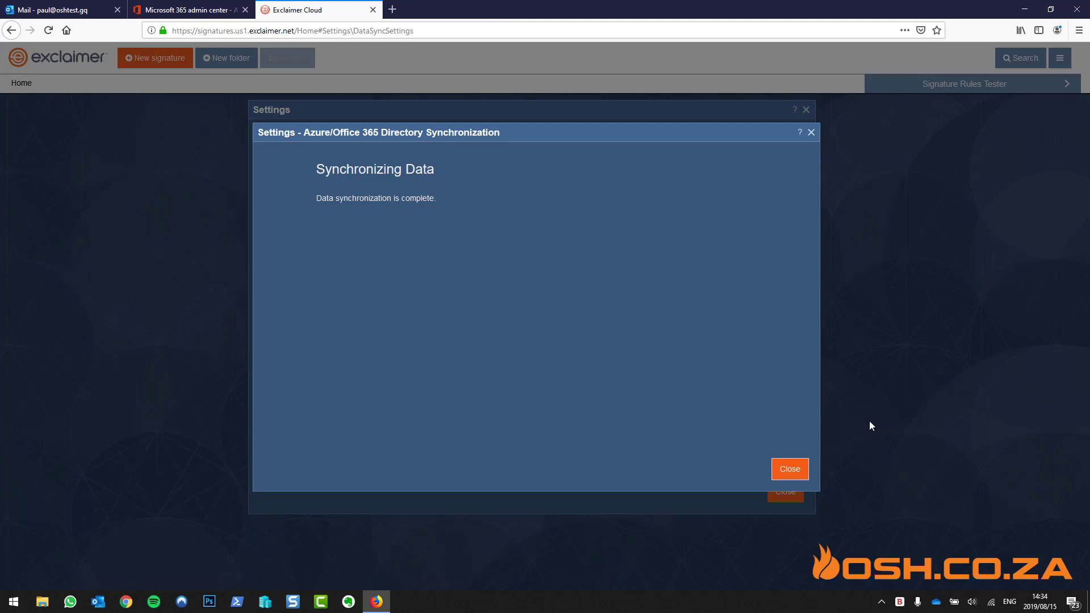
pyautogui.click(790, 469)
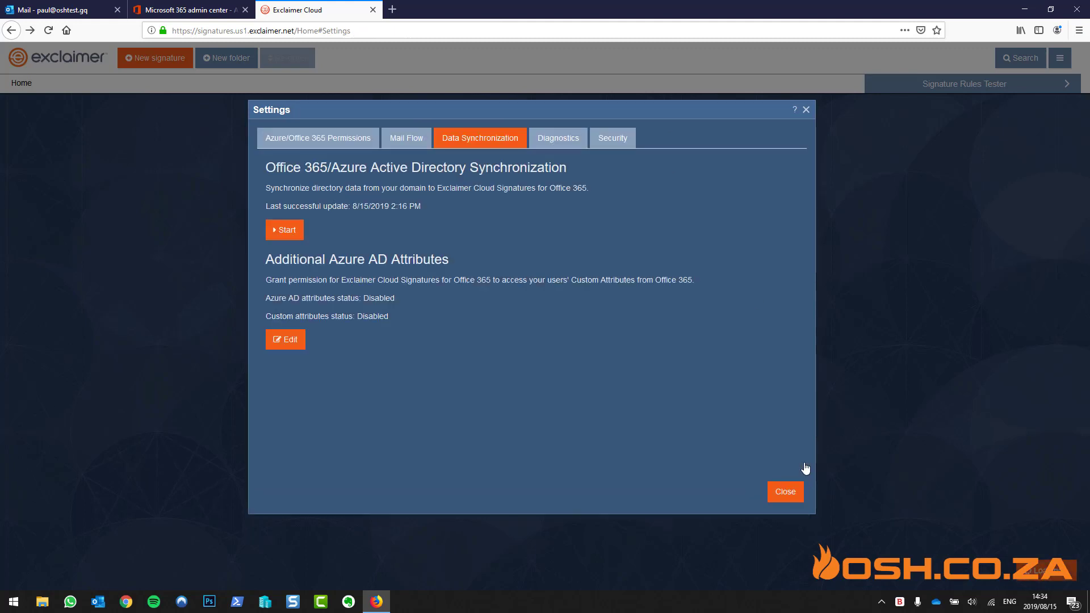
pyautogui.click(786, 491)
pyautogui.click(332, 130)
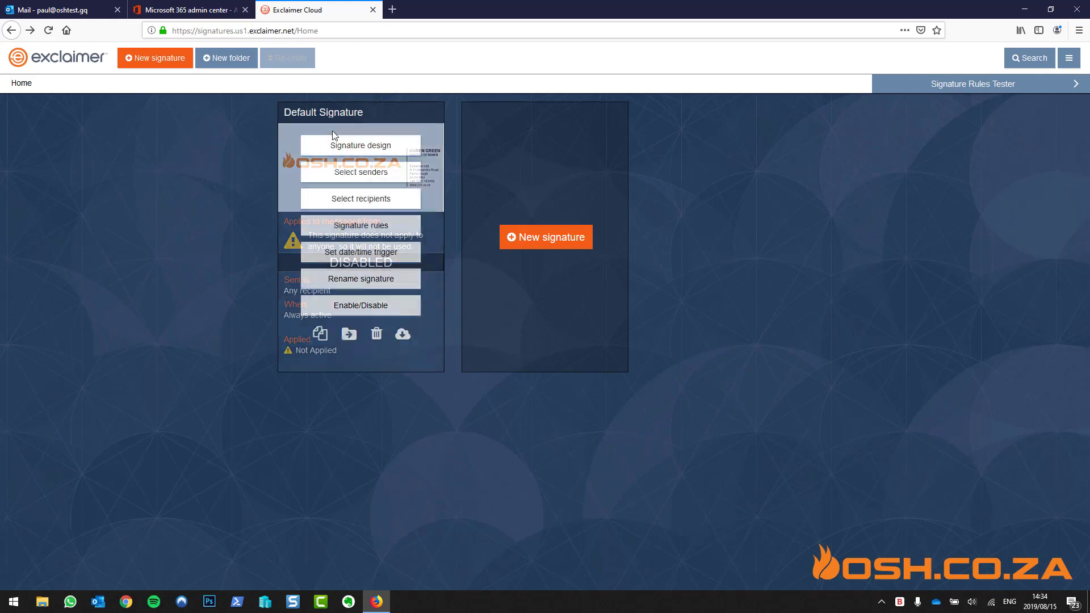
# Open Signature design on the Default Signature card
pyautogui.moveTo(414, 228)
pyautogui.click(379, 152)
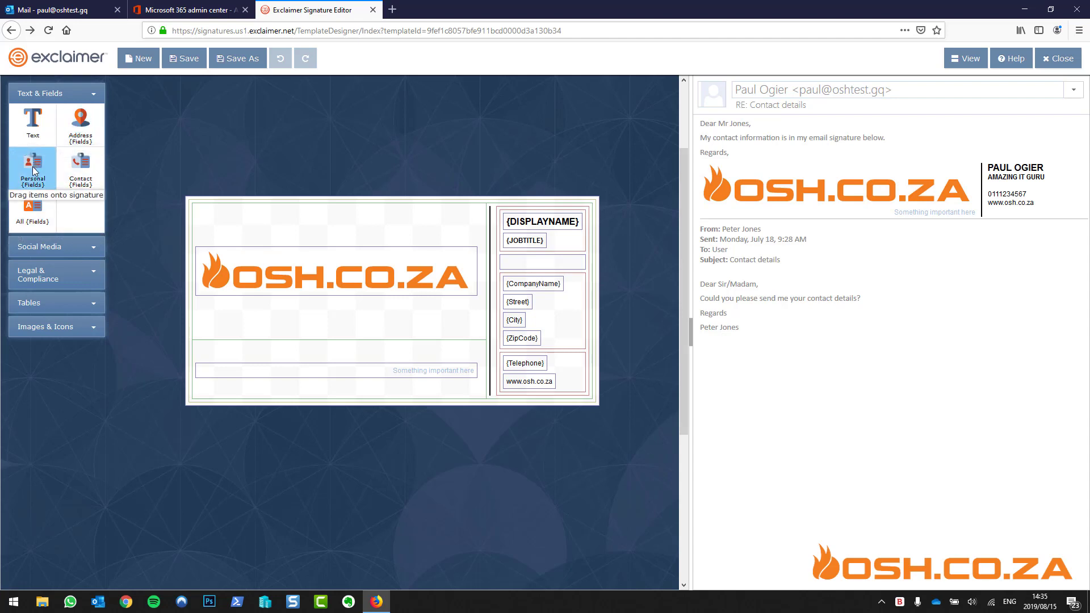
# Add a Personal Fields block with {Office} and {Mobile} as its first two rows
pyautogui.moveTo(32, 166)
pyautogui.mouseDown()
pyautogui.moveTo(454, 247)
pyautogui.moveTo(541, 309)
pyautogui.moveTo(550, 280)
pyautogui.moveTo(566, 284)
pyautogui.mouseUp()
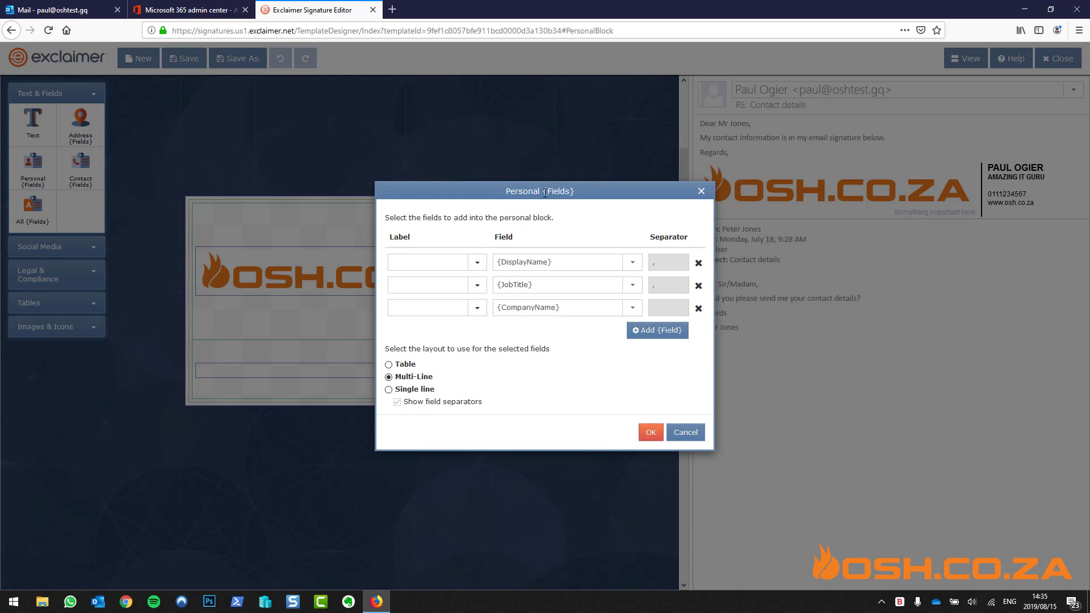
pyautogui.click(632, 262)
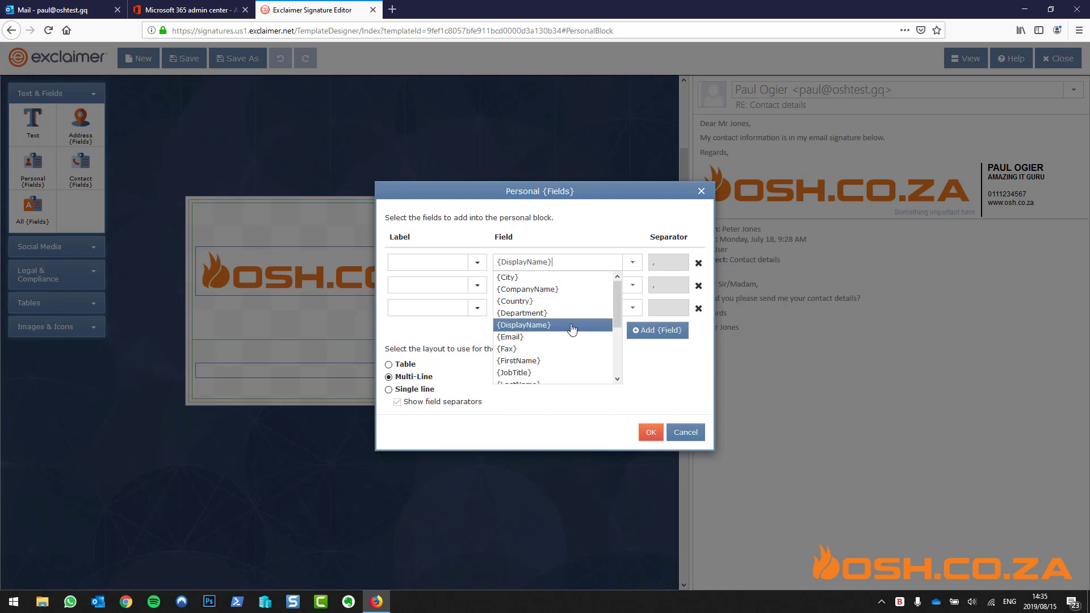
pyautogui.moveTo(616, 317); pyautogui.dragTo(618, 350)
pyautogui.click(528, 344)
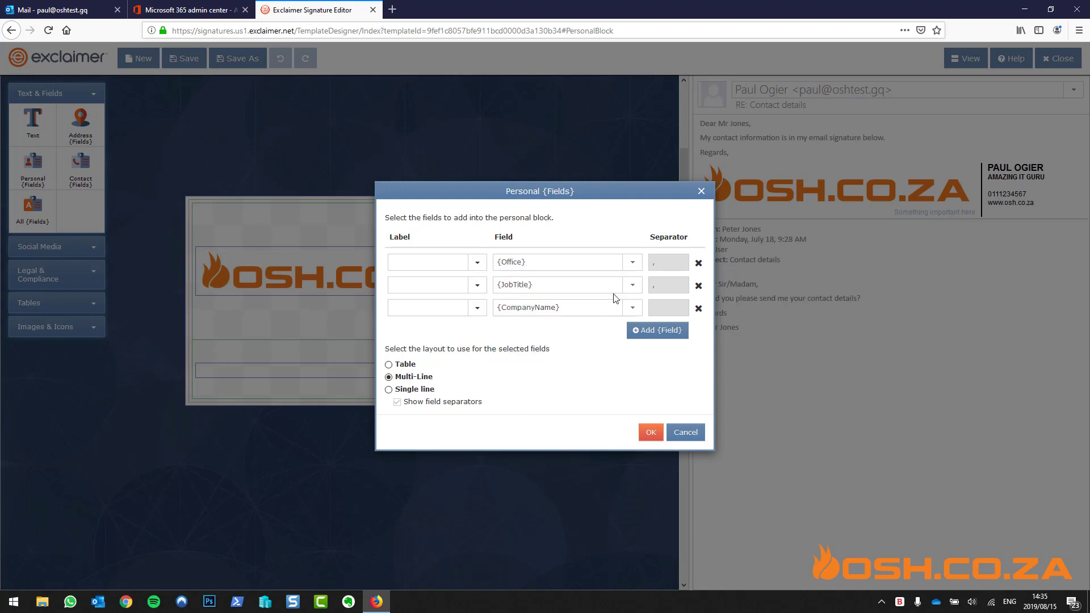
pyautogui.click(633, 290)
pyautogui.moveTo(618, 331); pyautogui.dragTo(619, 360)
pyautogui.click(565, 362)
pyautogui.click(632, 308)
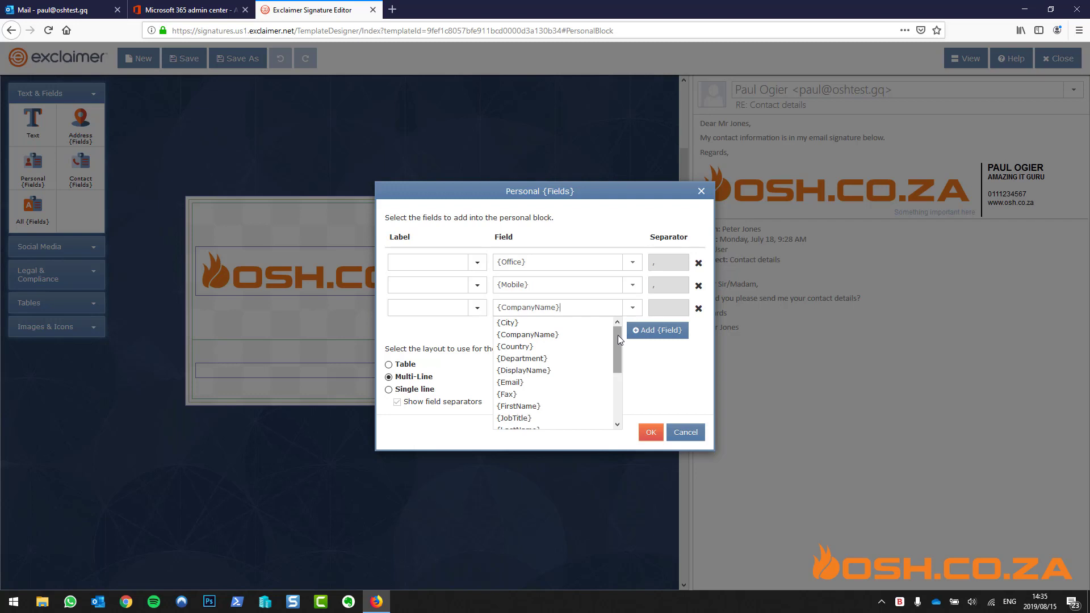
pyautogui.moveTo(618, 335); pyautogui.dragTo(616, 383)
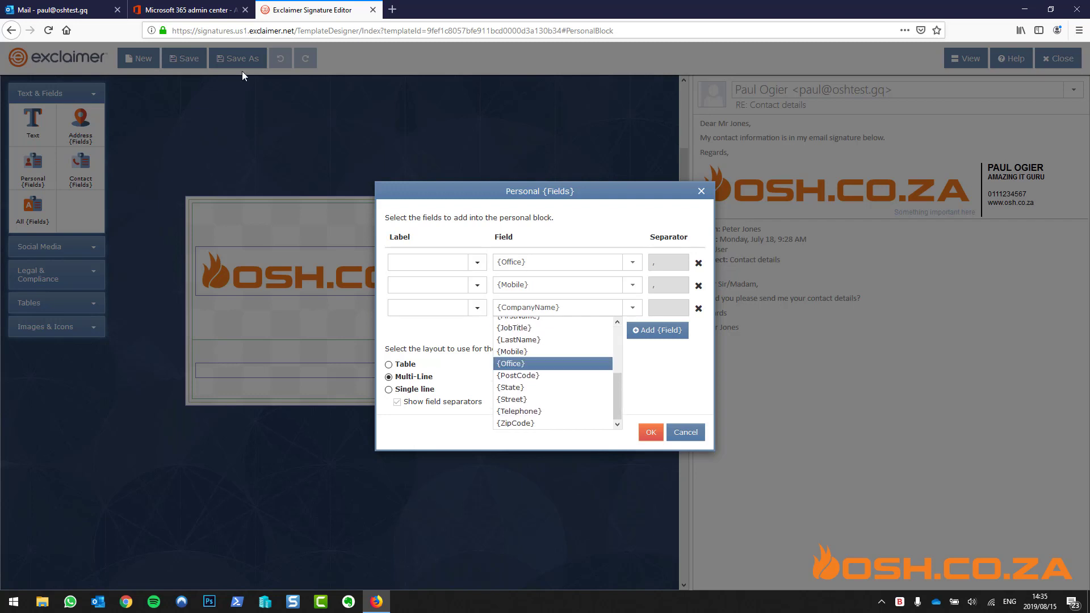
pyautogui.click(196, 8)
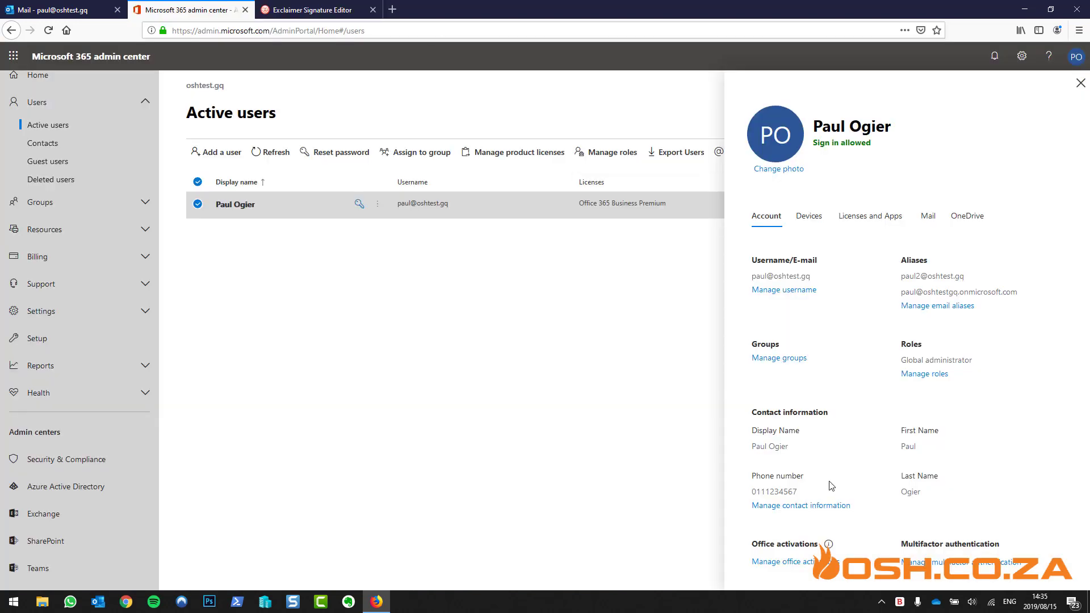
# Check the user's contact form in the admin center, finding Office empty, then return to Exclaimer
pyautogui.click(829, 505)
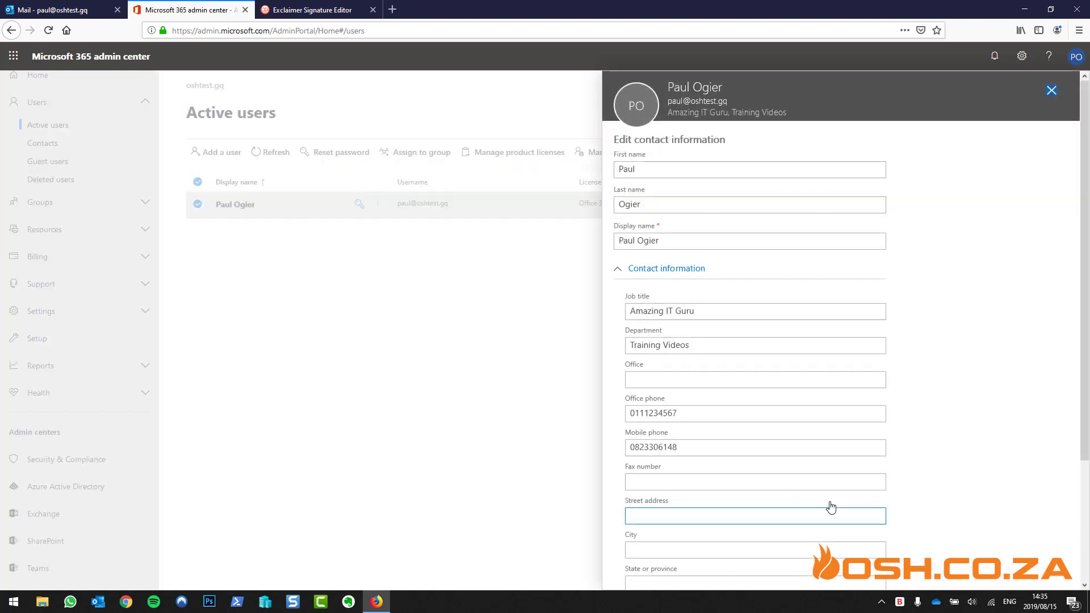
pyautogui.scroll(-5, 971, 332)
pyautogui.scroll(5, 971, 332)
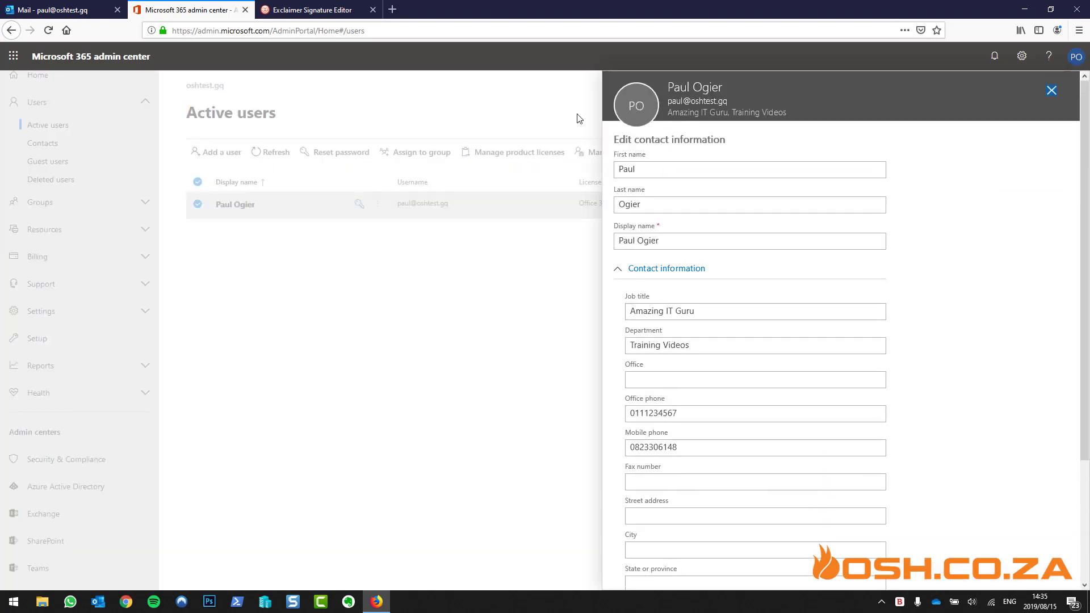
pyautogui.click(310, 8)
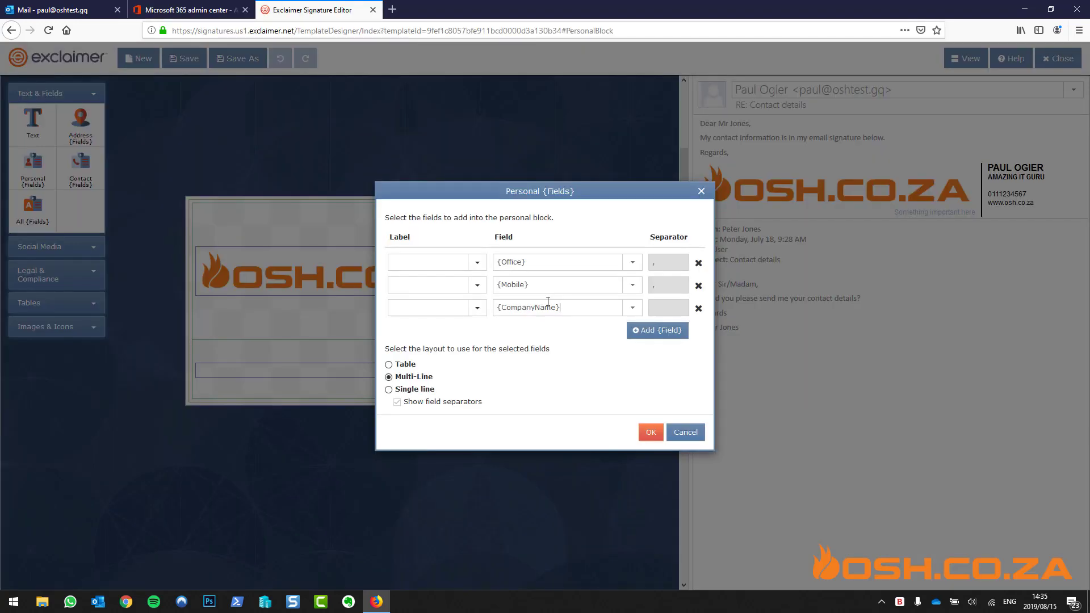
# Drop the {CompanyName} row and place the {Office}/{Mobile} block beside {CompanyName}
pyautogui.click(698, 308)
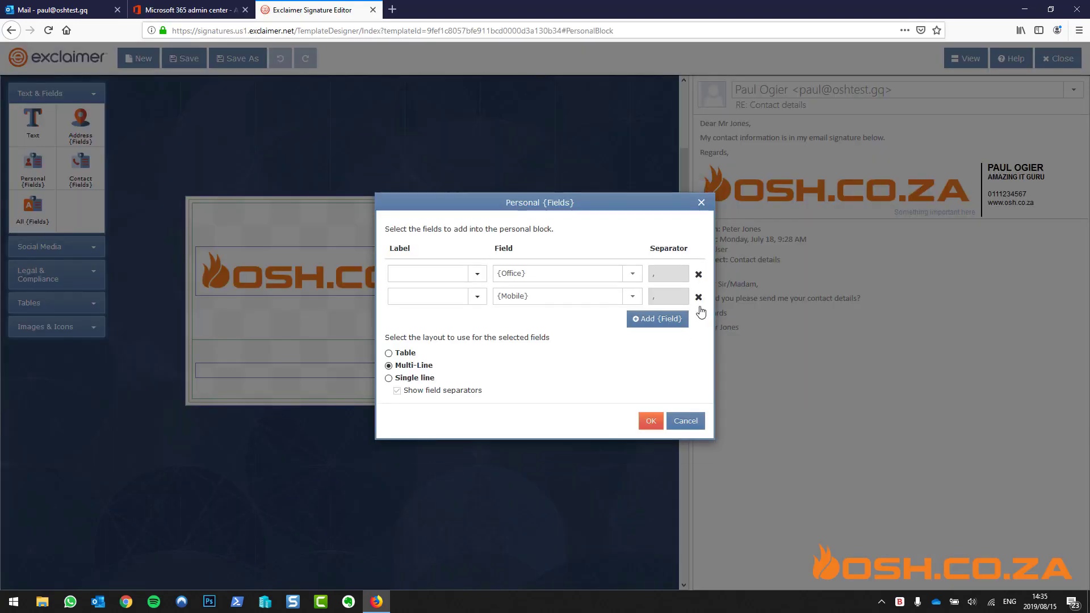
pyautogui.click(651, 420)
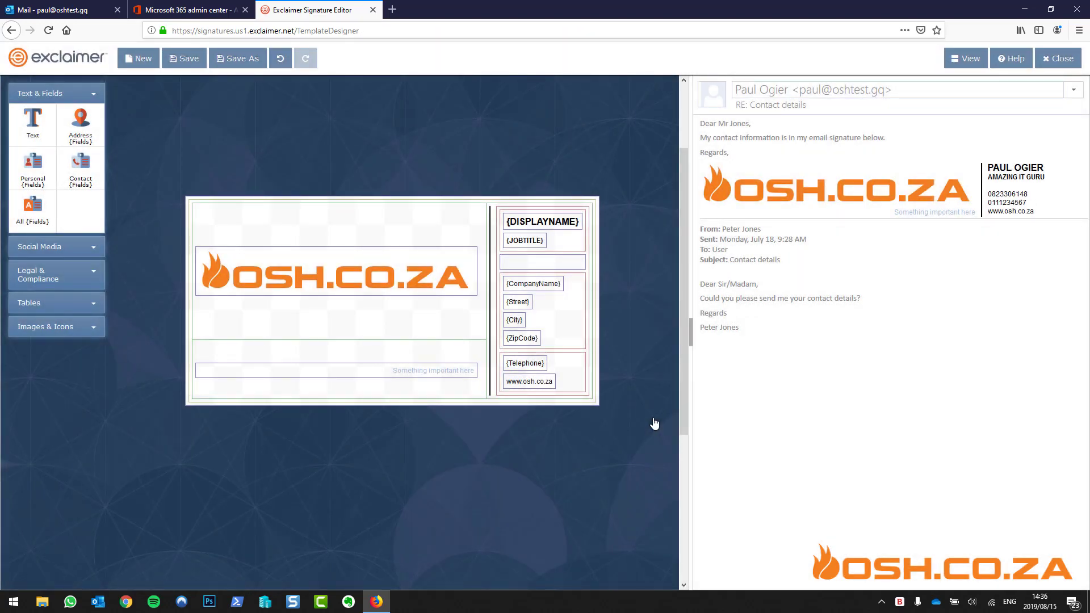
pyautogui.moveTo(580, 380); pyautogui.dragTo(528, 281)
pyautogui.click(528, 279)
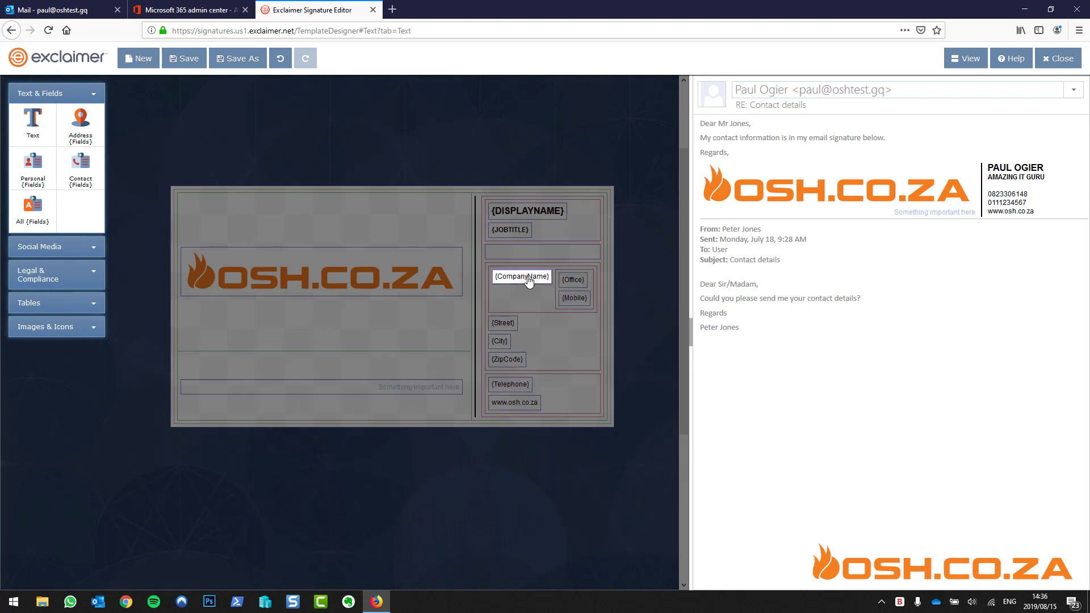
# Delete the {CompanyName}, {Street}, {City}, {ZipCode} and {Telephone} fields from the signature
pyautogui.doubleClick(528, 280)
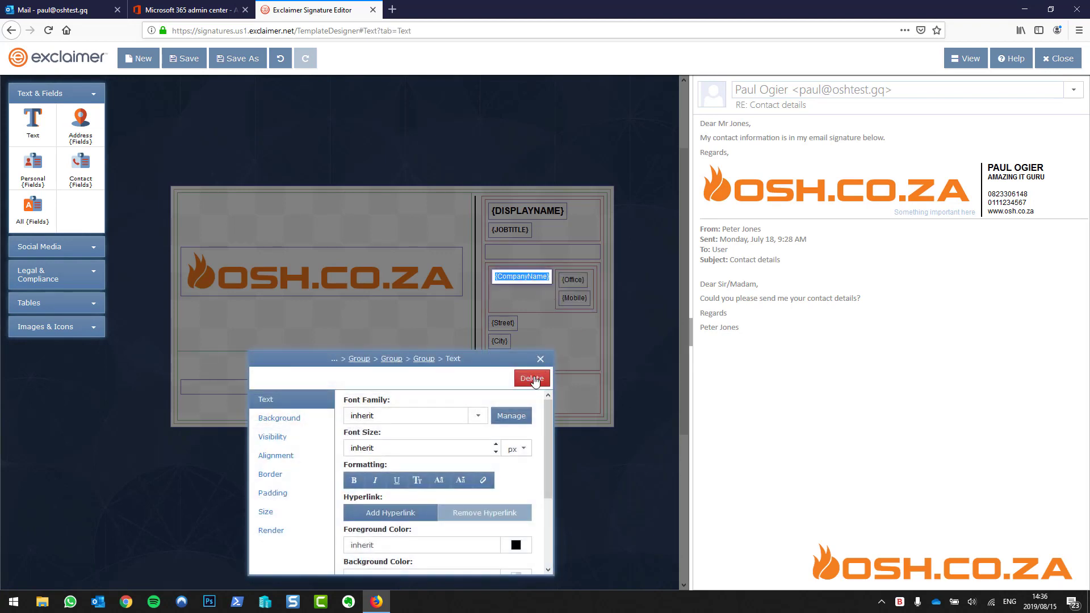
pyautogui.click(531, 378)
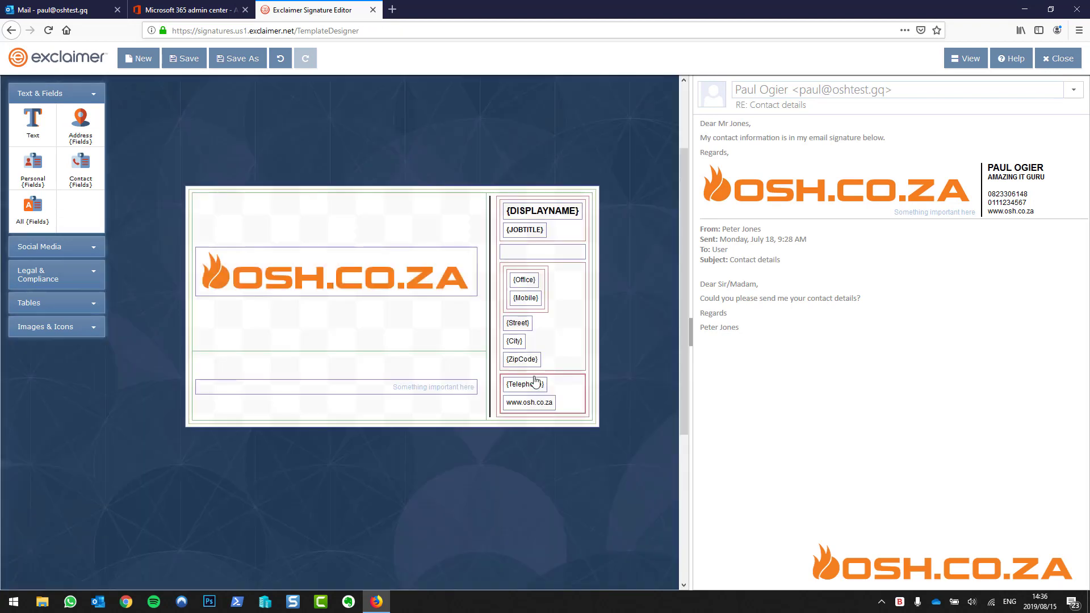
pyautogui.click(526, 328)
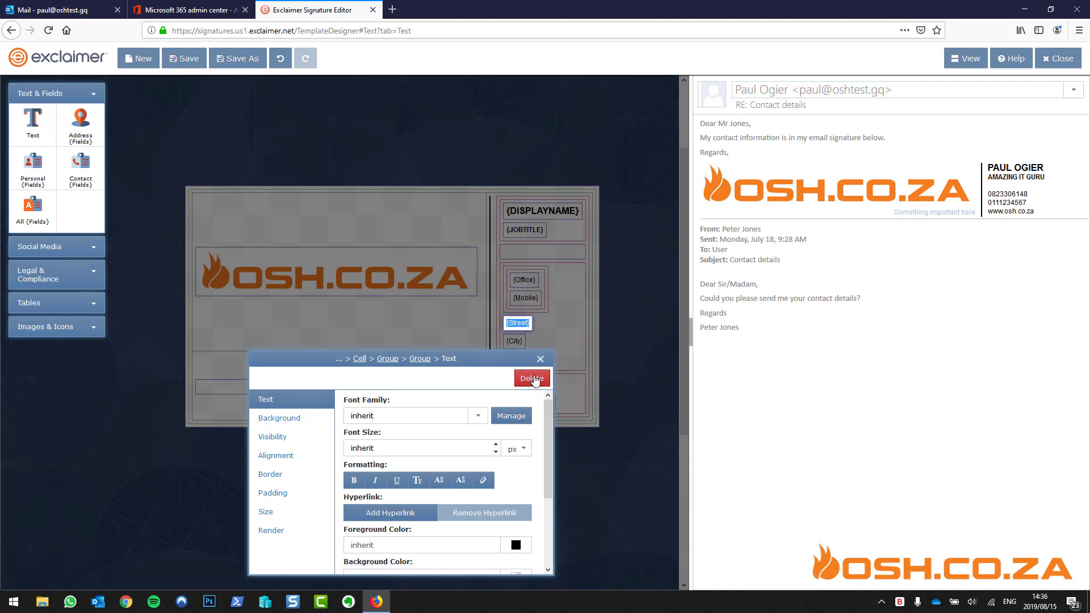
pyautogui.click(533, 379)
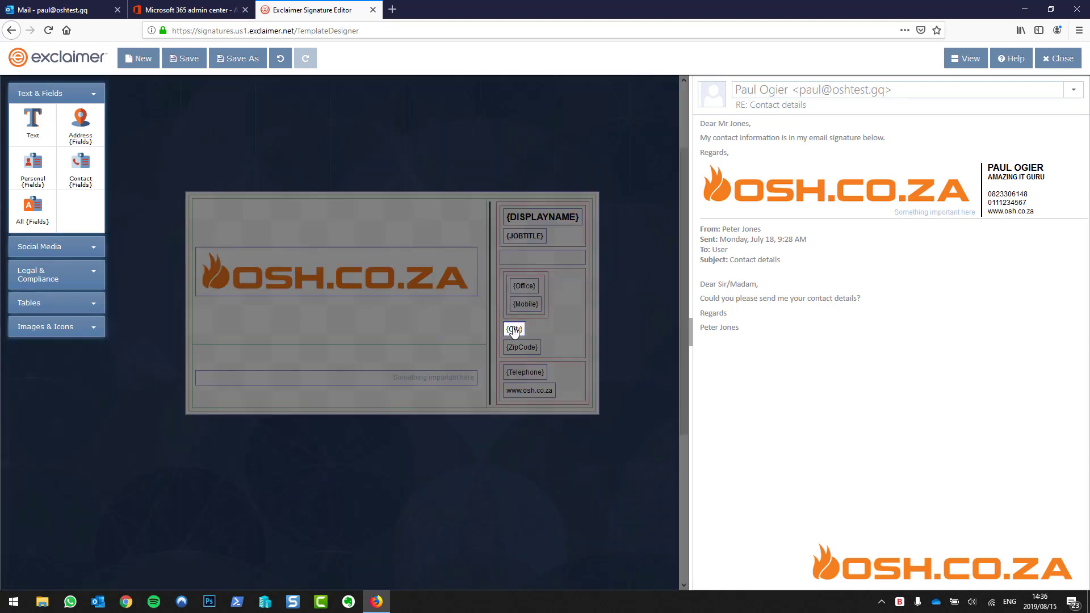
pyautogui.click(514, 331)
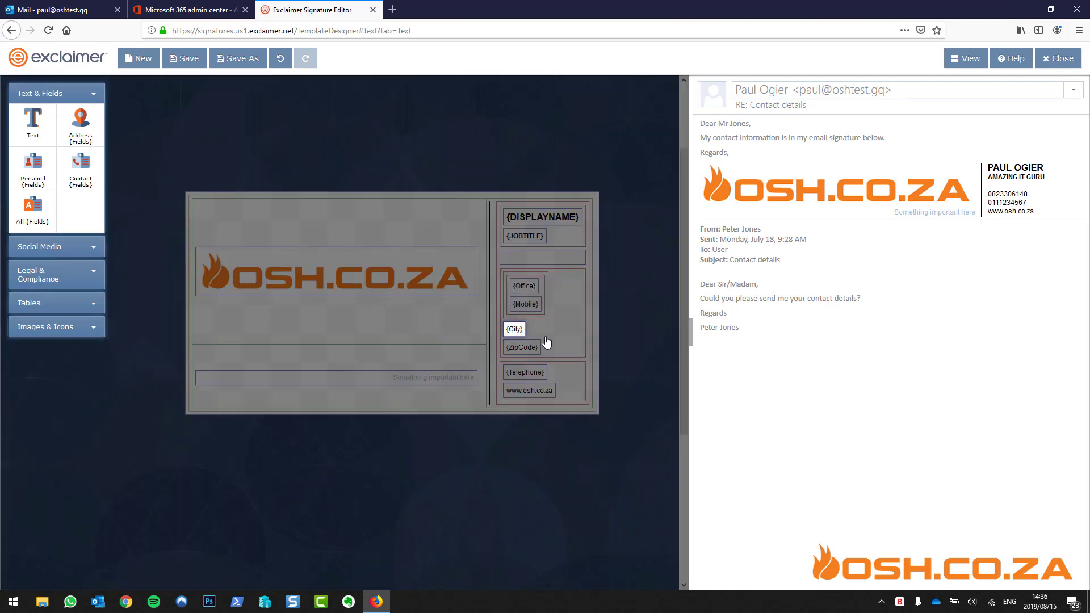
pyautogui.click(532, 379)
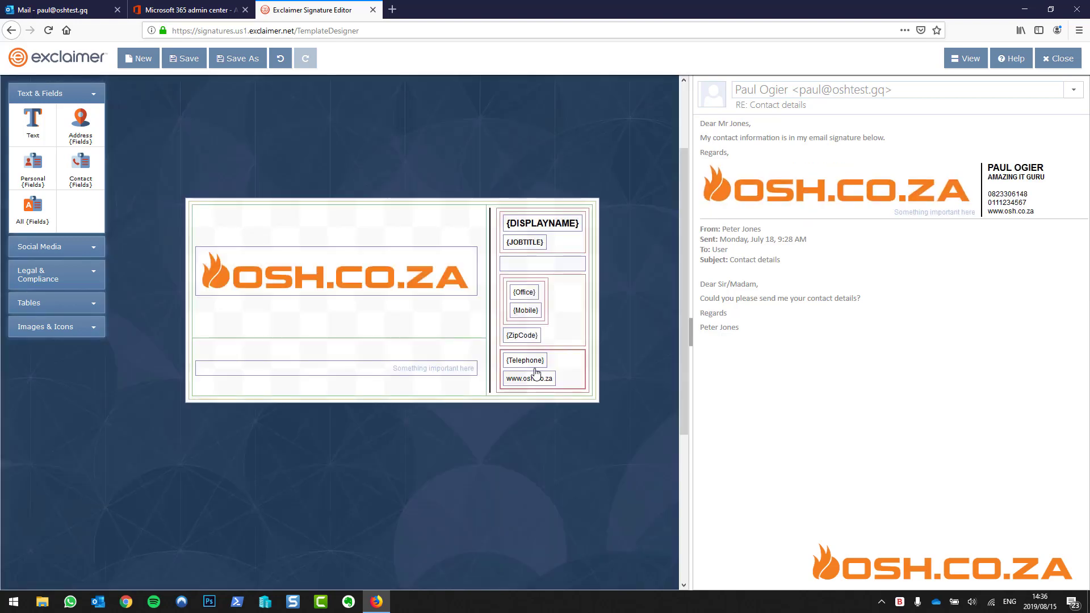
pyautogui.click(533, 339)
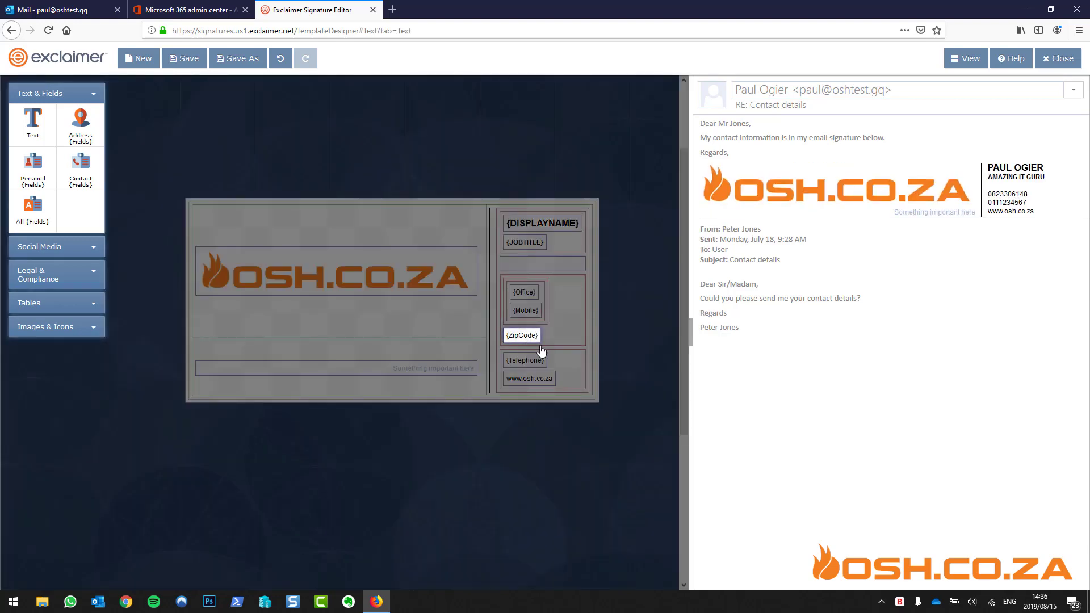
pyautogui.click(532, 379)
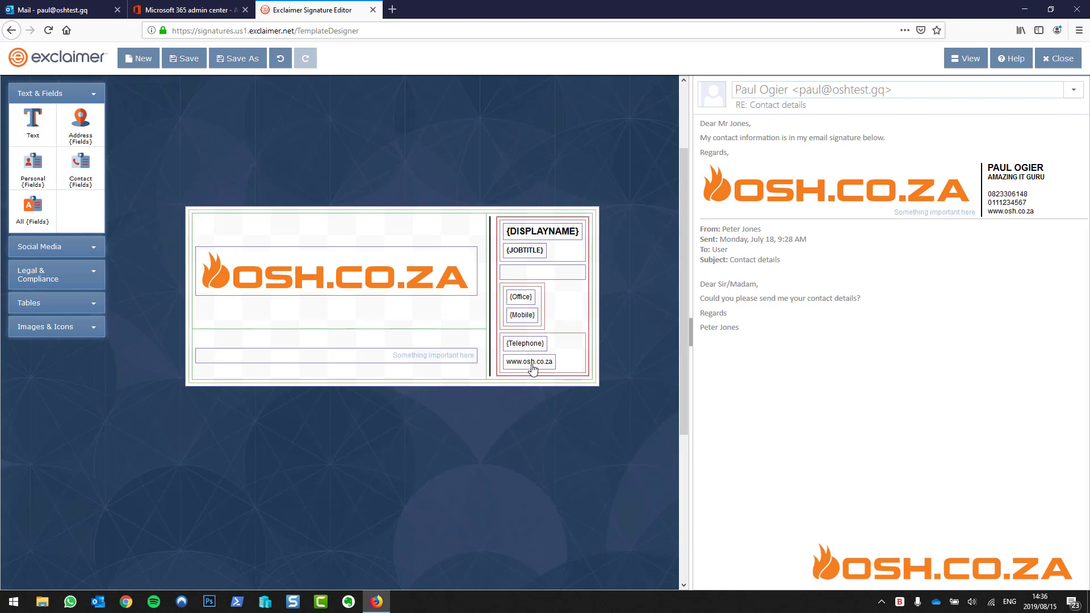
pyautogui.click(530, 346)
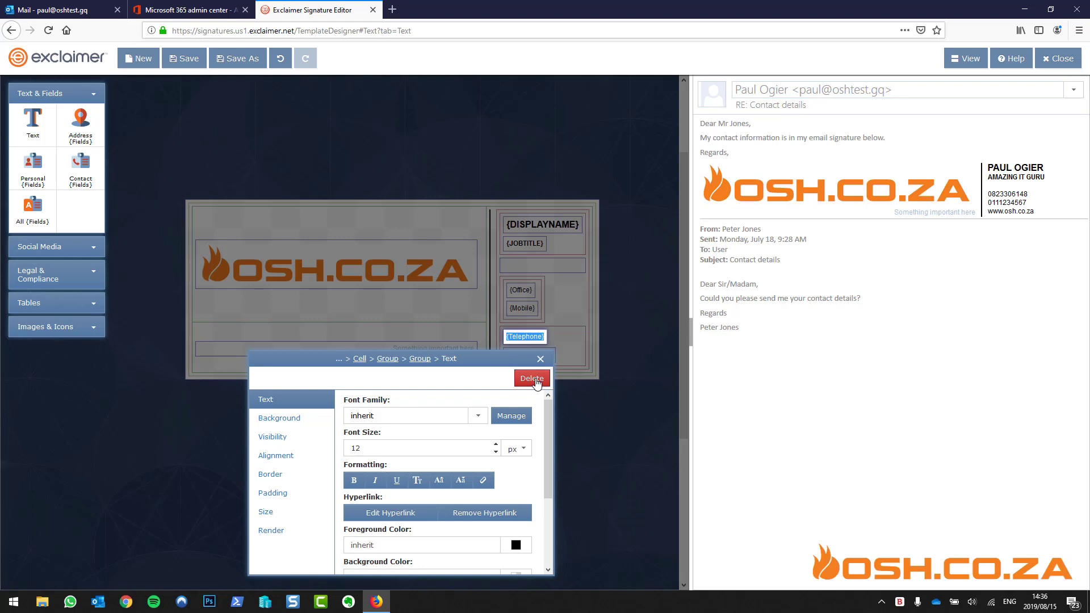
pyautogui.click(531, 378)
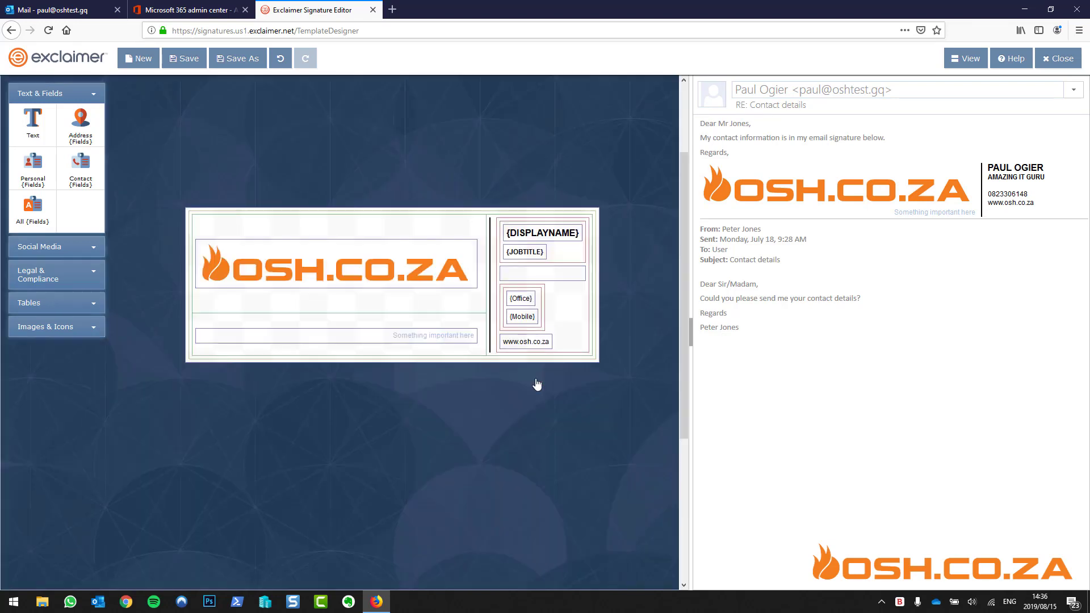
# Review the {Office} field and the {Office}/{Mobile} group, closing their properties panels
pyautogui.click(526, 300)
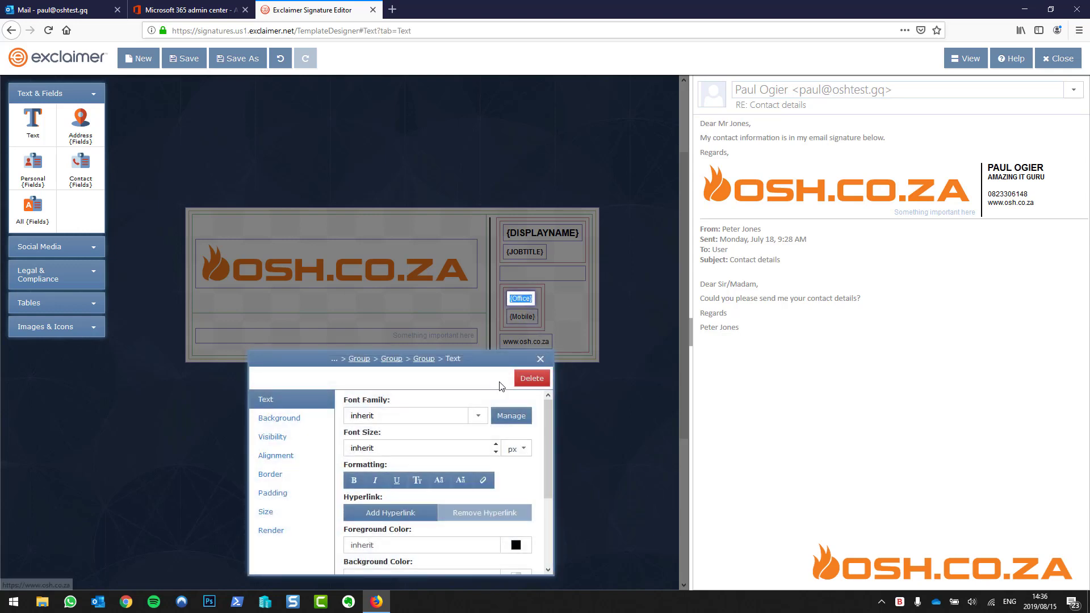
pyautogui.click(540, 359)
pyautogui.click(539, 306)
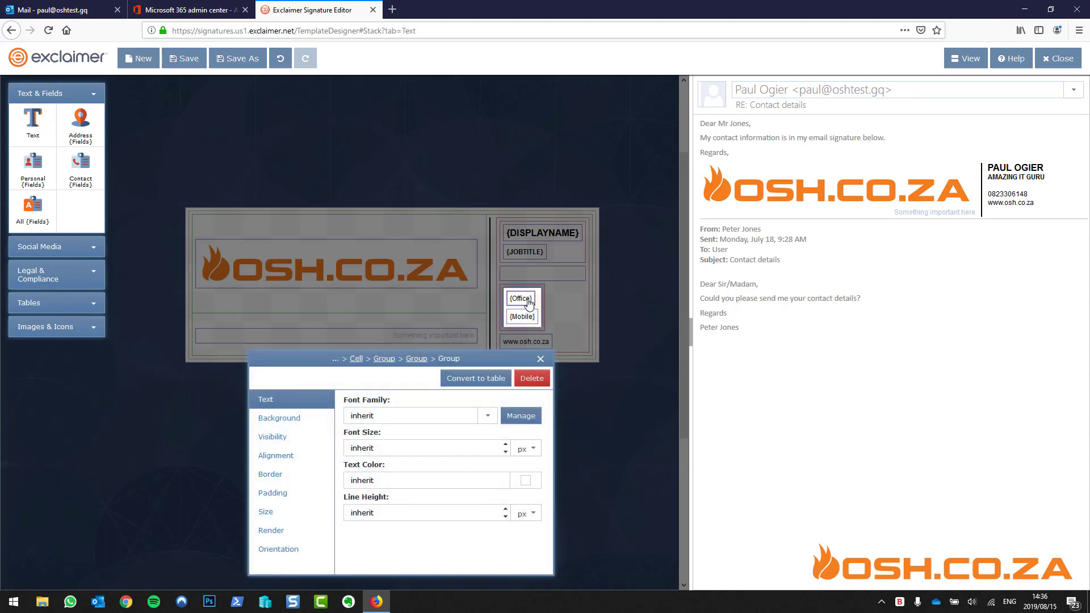
pyautogui.click(540, 359)
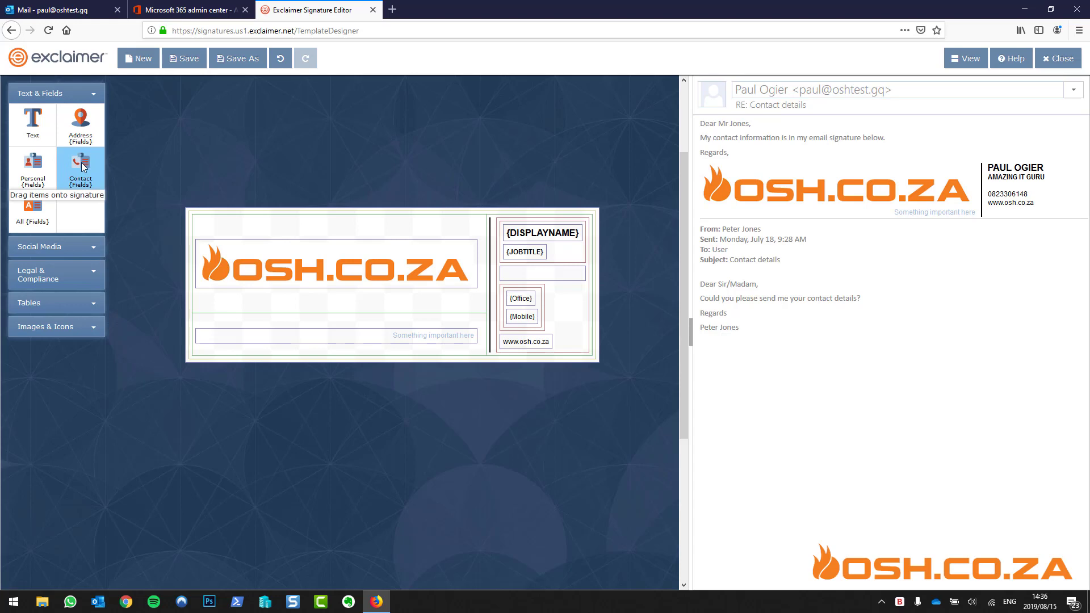
# Add a single-line contact block showing only Tel: {Telephone}, without separators
pyautogui.moveTo(81, 162); pyautogui.dragTo(513, 300)
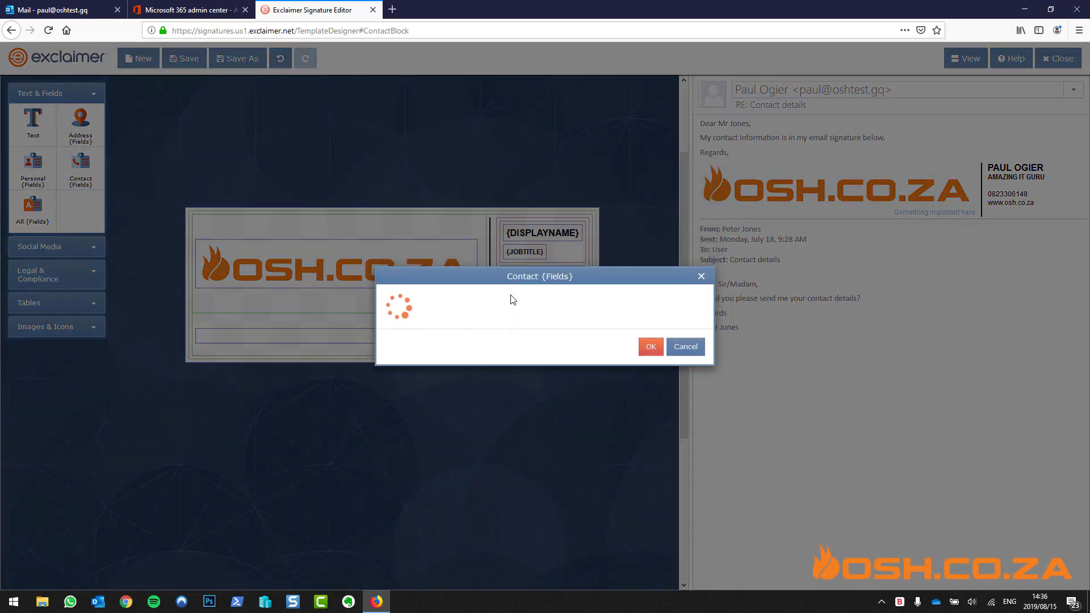
pyautogui.click(698, 263)
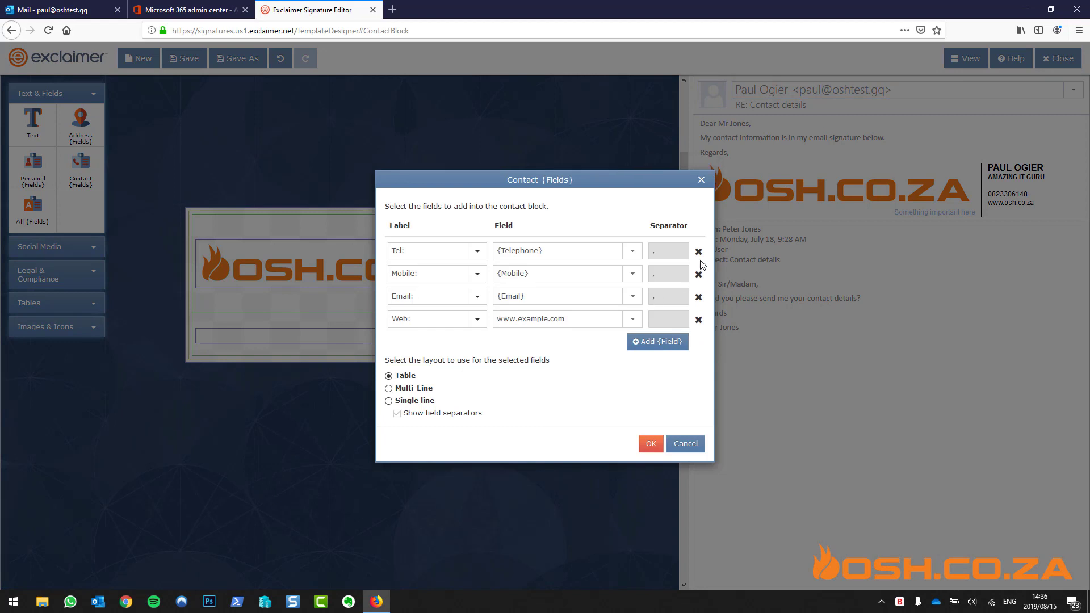
pyautogui.click(699, 275)
pyautogui.click(699, 286)
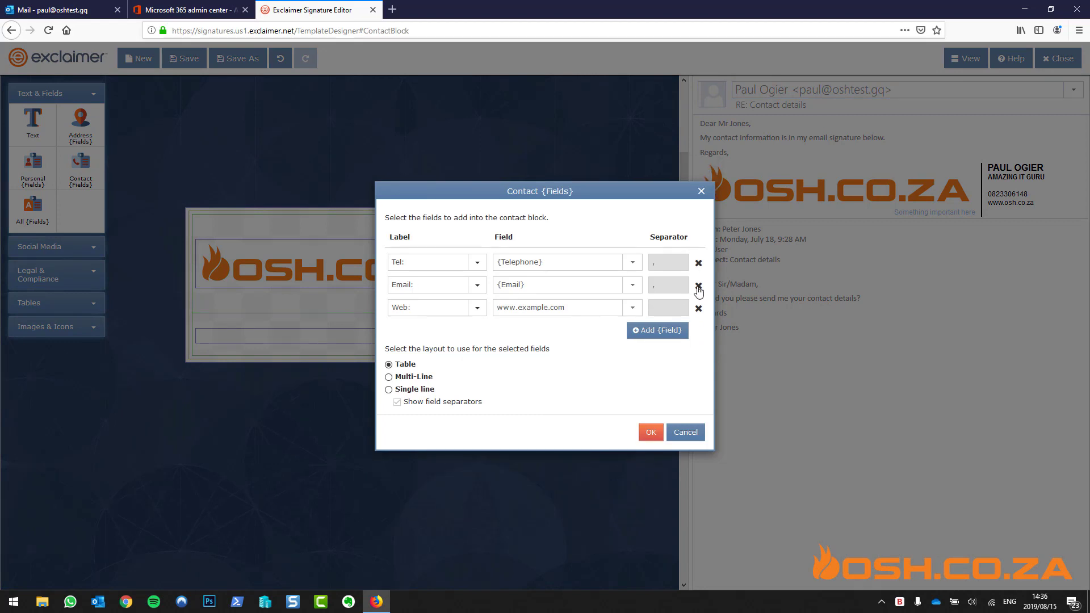
pyautogui.click(699, 296)
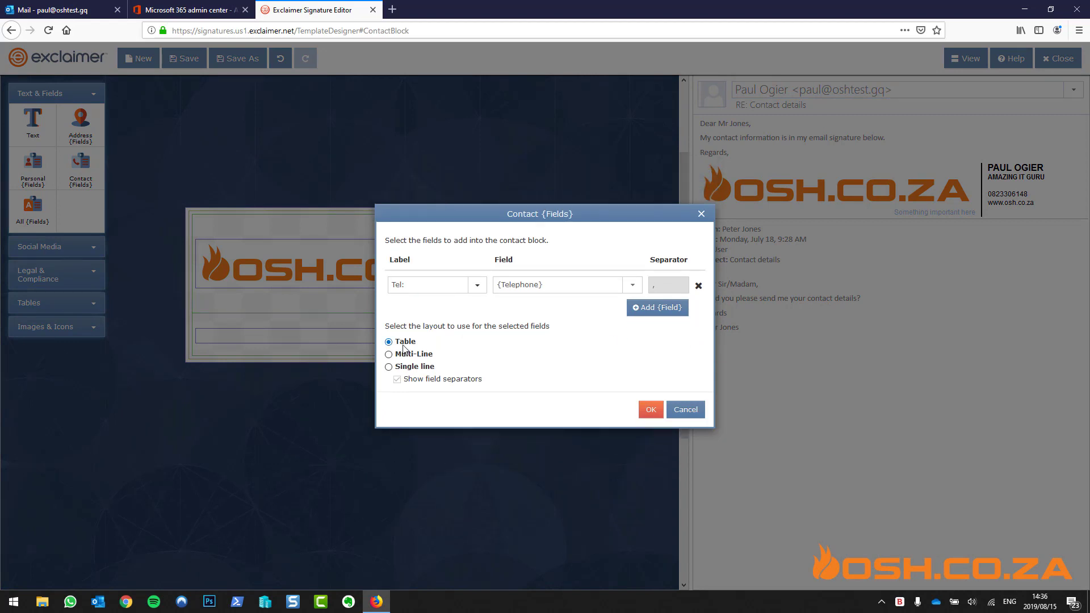
pyautogui.click(389, 367)
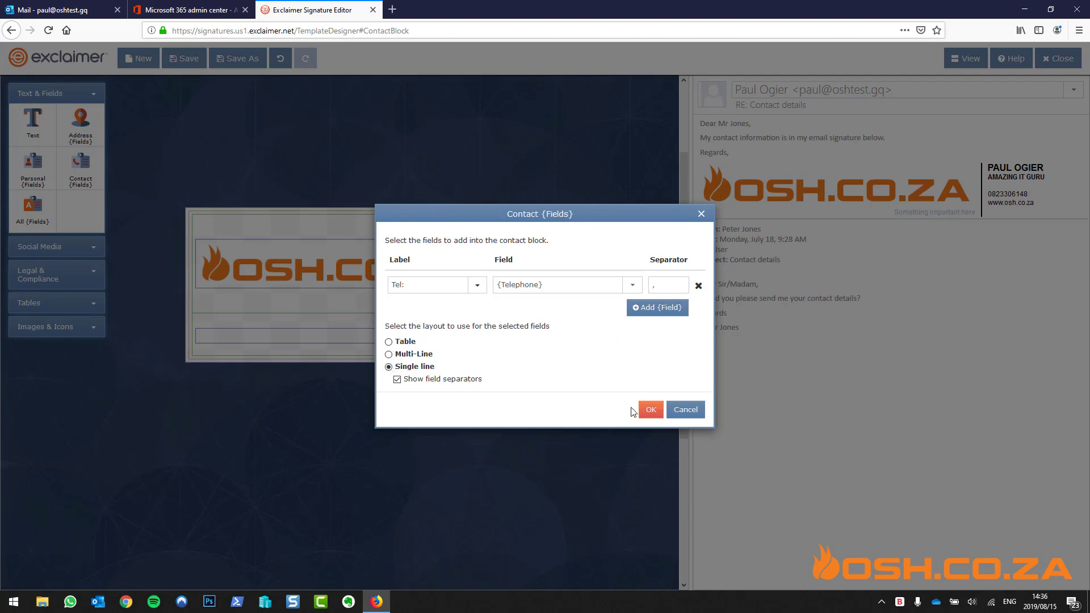
pyautogui.click(396, 379)
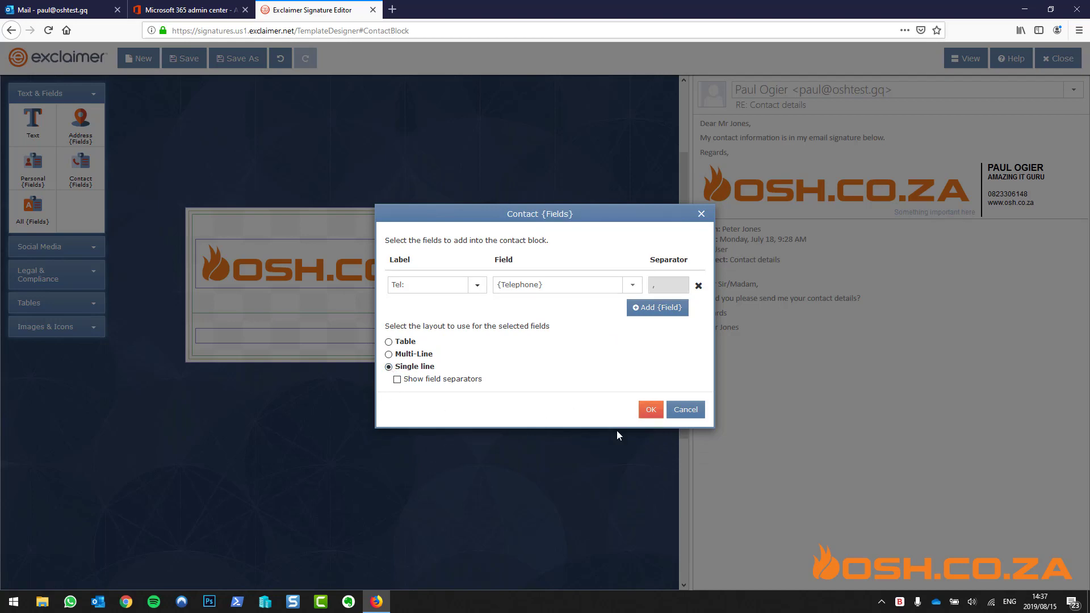
pyautogui.click(650, 409)
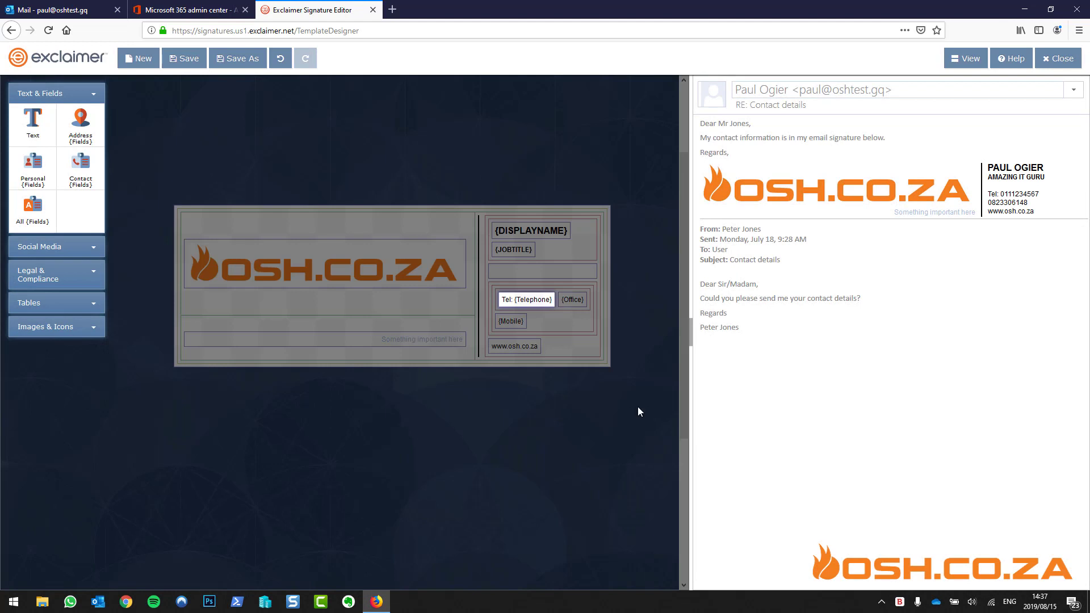
# Delete the {Office} field from the signature
pyautogui.doubleClick(544, 300)
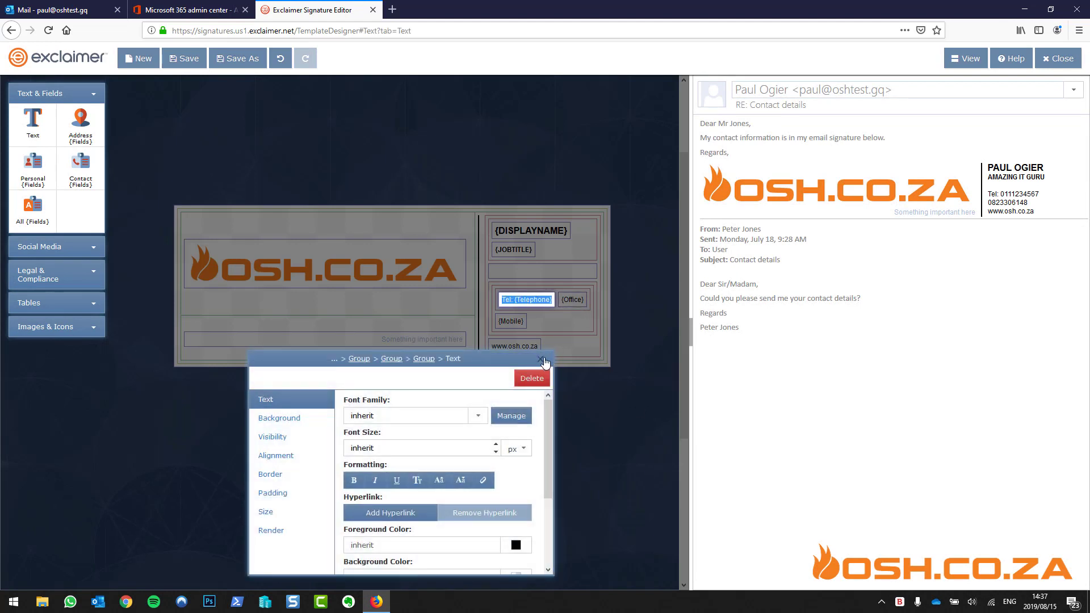
pyautogui.click(541, 359)
pyautogui.click(566, 308)
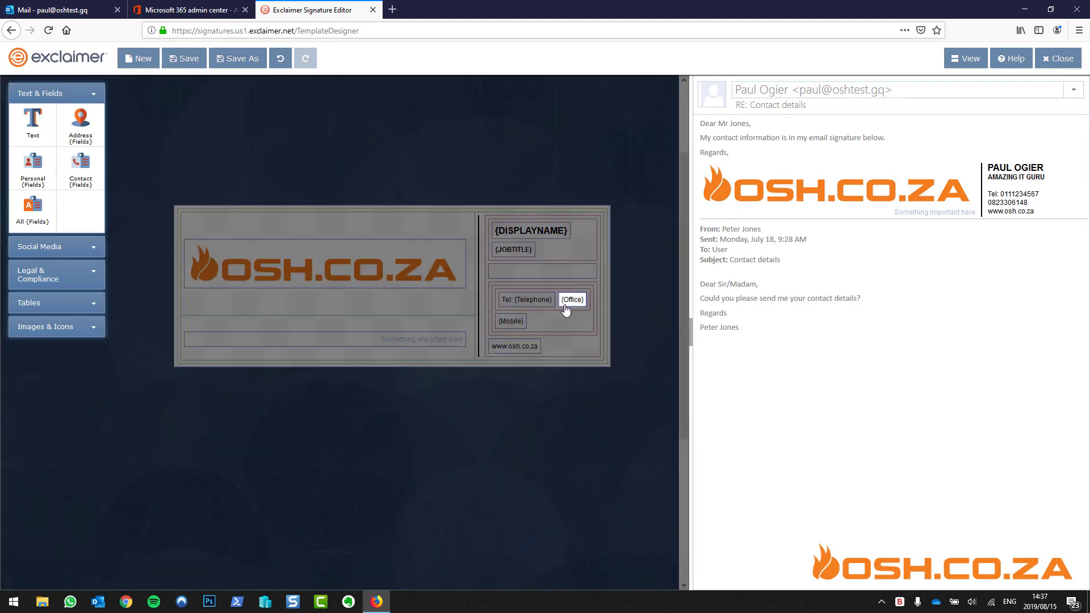
pyautogui.doubleClick(566, 306)
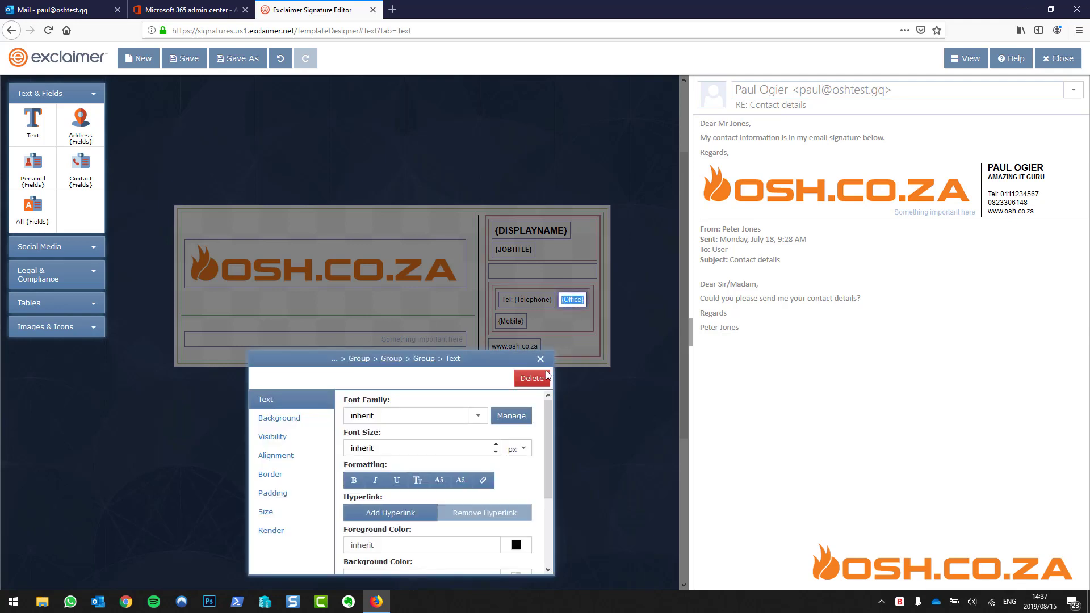
pyautogui.click(531, 378)
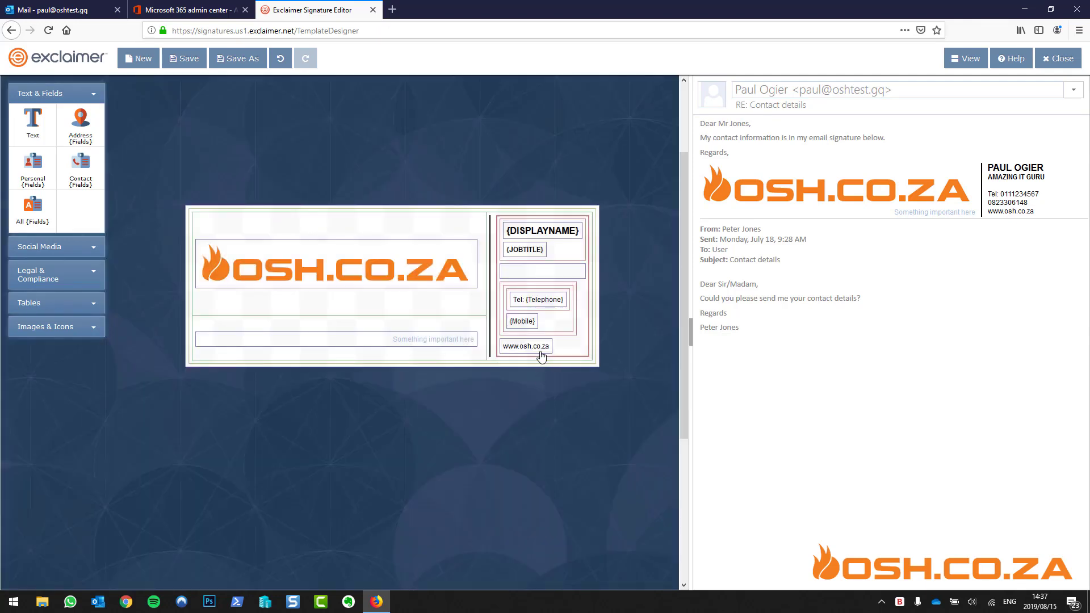
# Prefix the mobile line with 'Cell:' and delete the empty cell under the job title
pyautogui.click(521, 321)
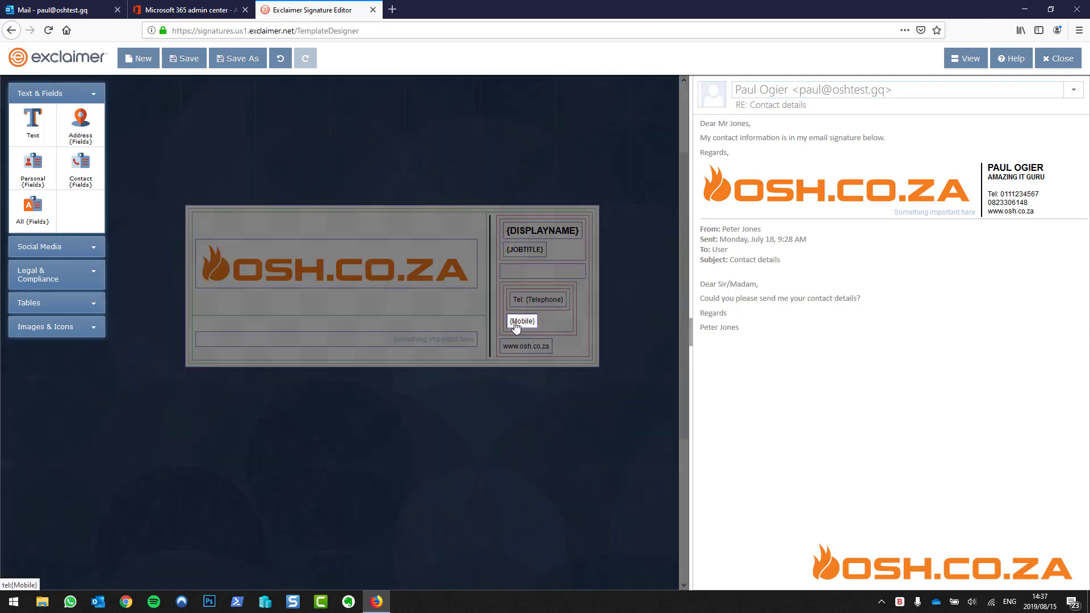
pyautogui.doubleClick(516, 324)
pyautogui.moveTo(516, 325); pyautogui.dragTo(516, 327)
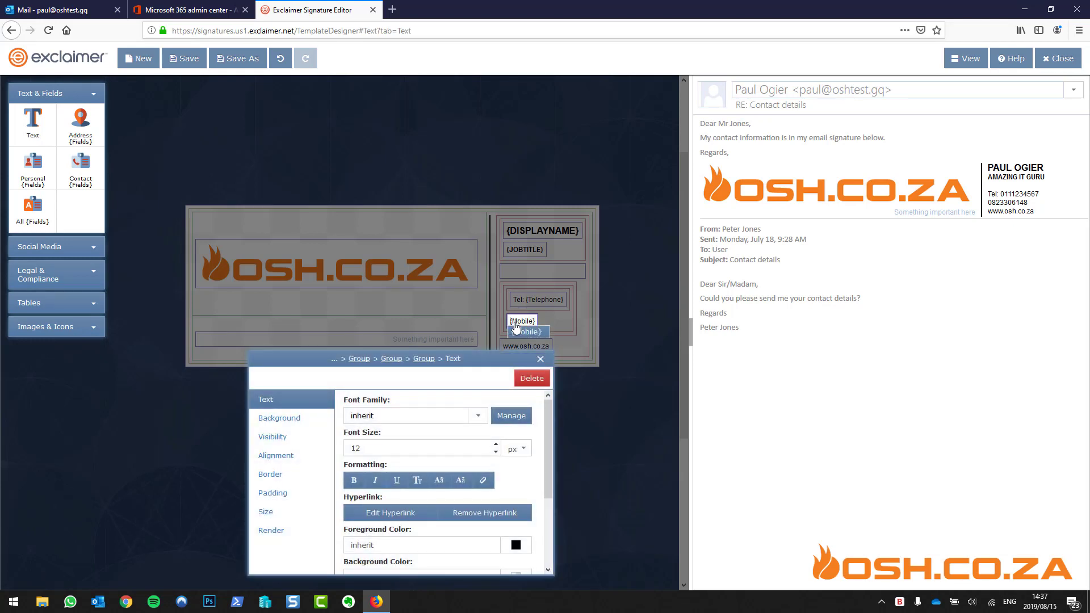
pyautogui.write('Cell:')
pyautogui.click(540, 358)
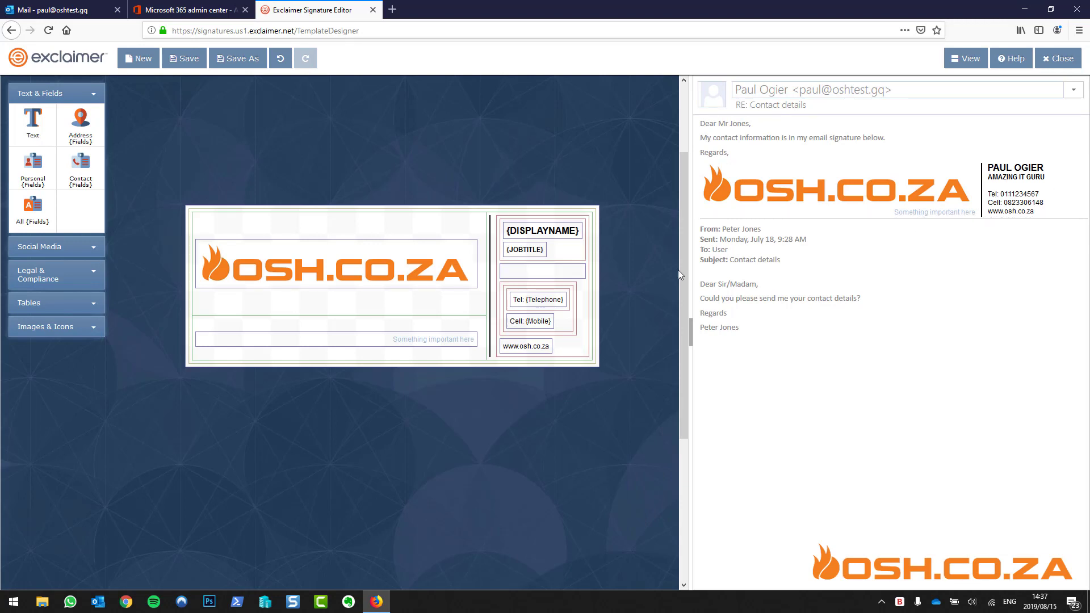
pyautogui.click(565, 276)
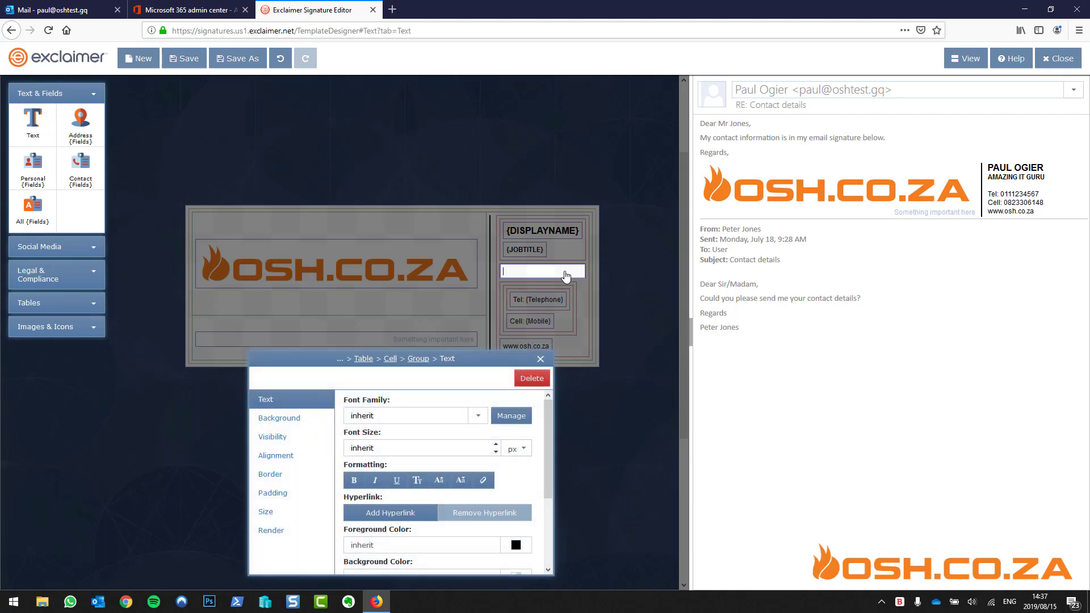
pyautogui.click(532, 379)
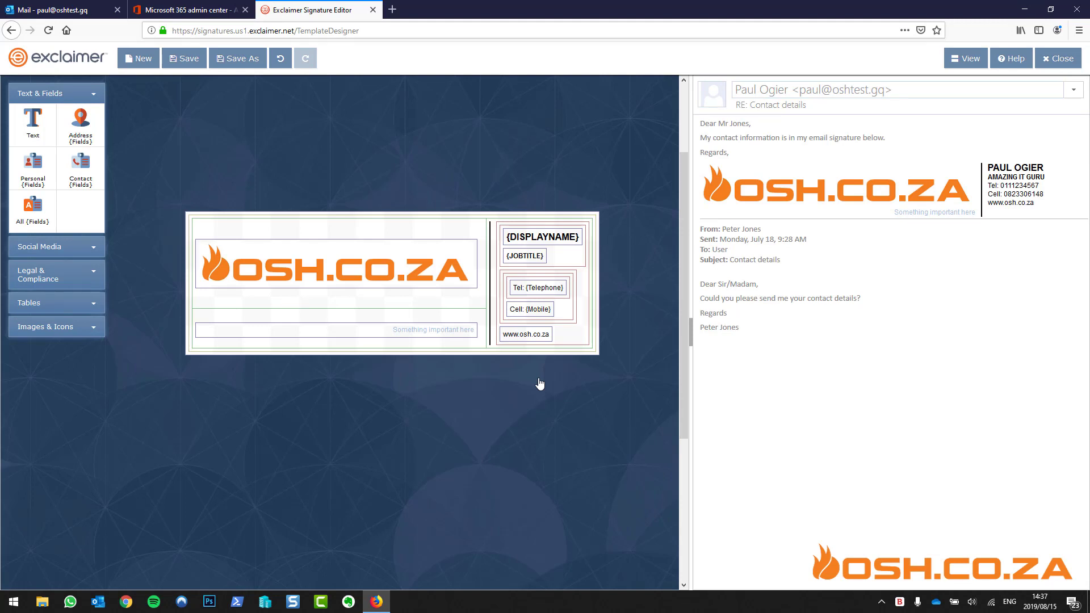
pyautogui.click(172, 11)
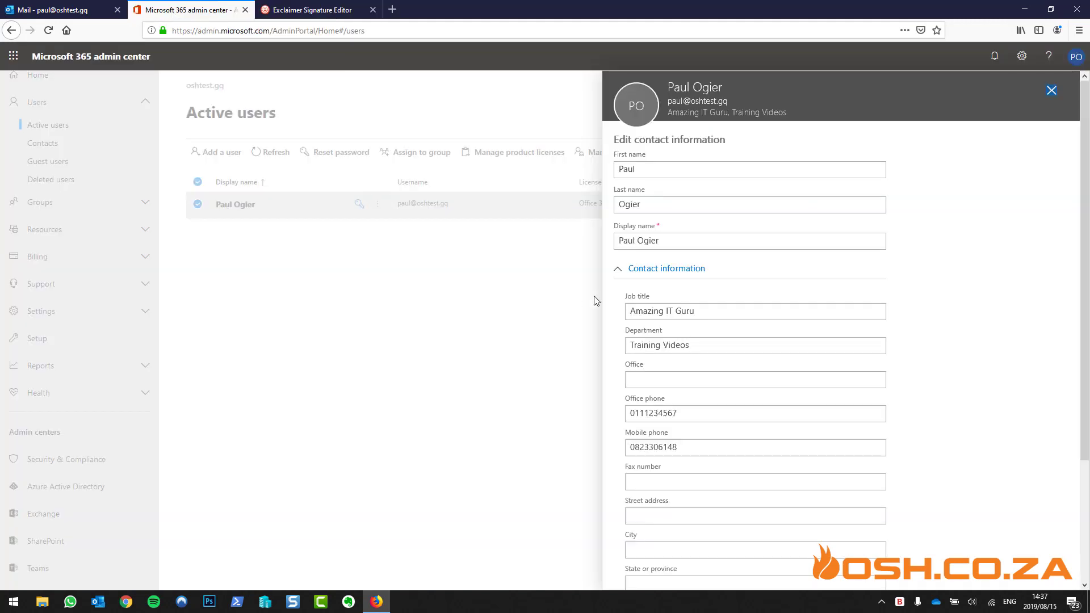
pyautogui.click(307, 10)
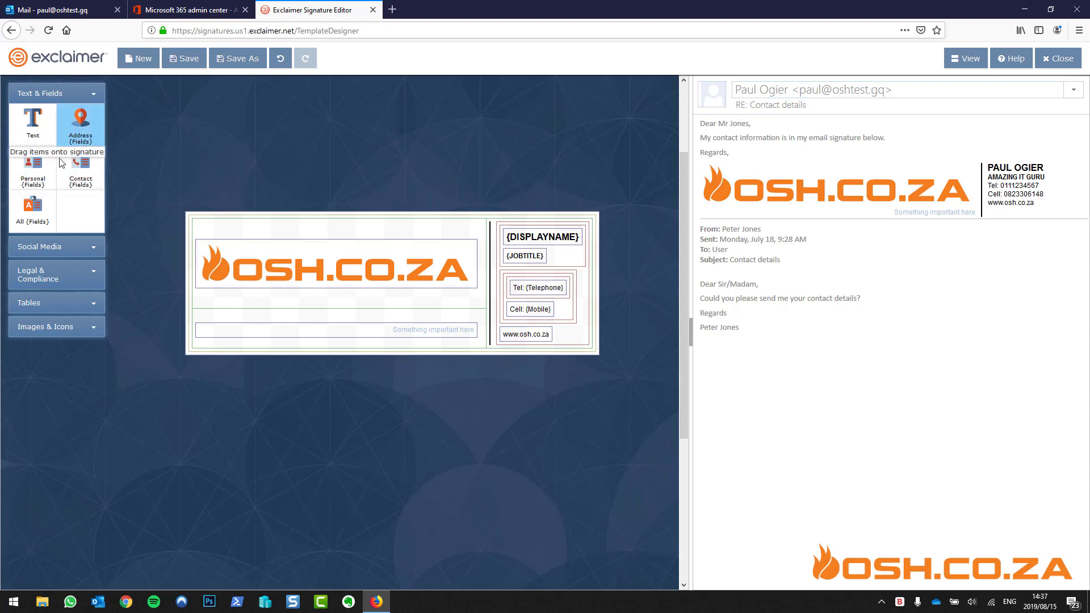
# Drop a Personal Fields block below the job title and remove its extra field rows
pyautogui.moveTo(36, 169)
pyautogui.mouseDown()
pyautogui.moveTo(209, 214)
pyautogui.moveTo(513, 261)
pyautogui.moveTo(530, 281)
pyautogui.moveTo(533, 263)
pyautogui.mouseUp()
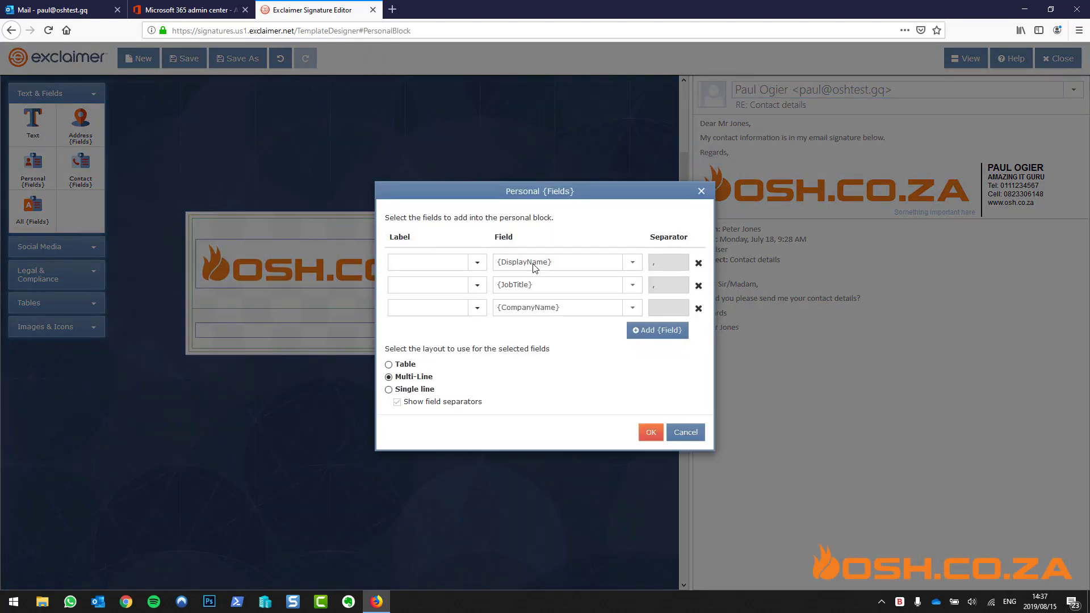
pyautogui.click(698, 286)
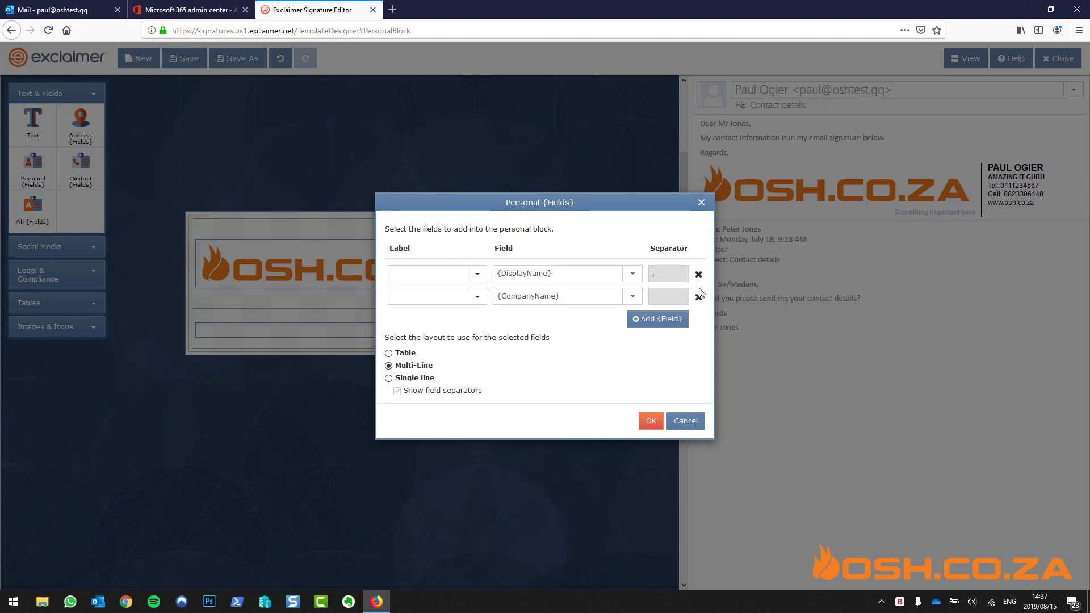
pyautogui.click(668, 318)
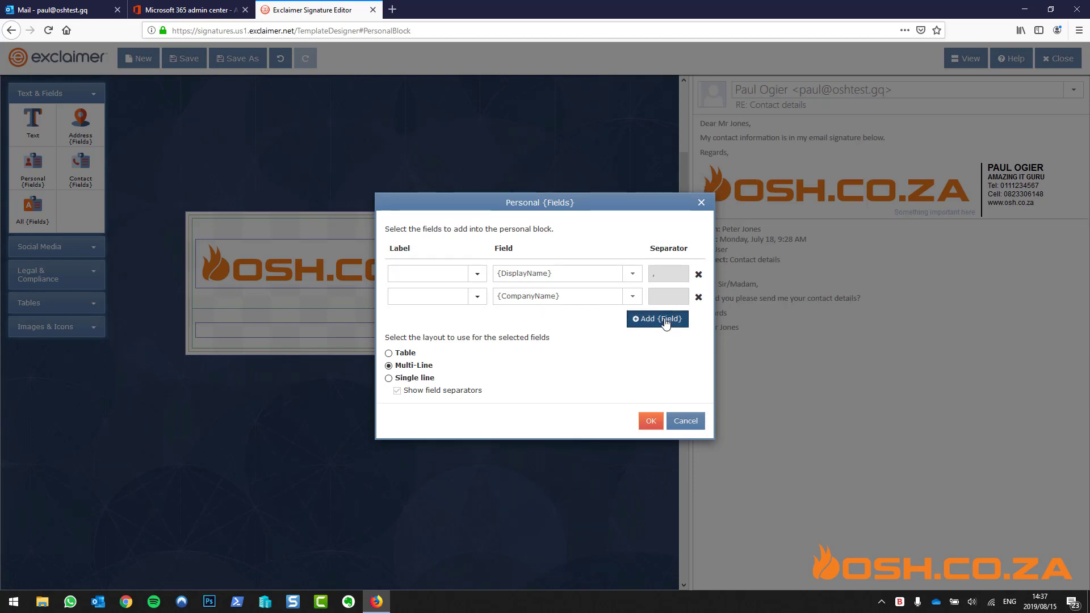
pyautogui.click(665, 331)
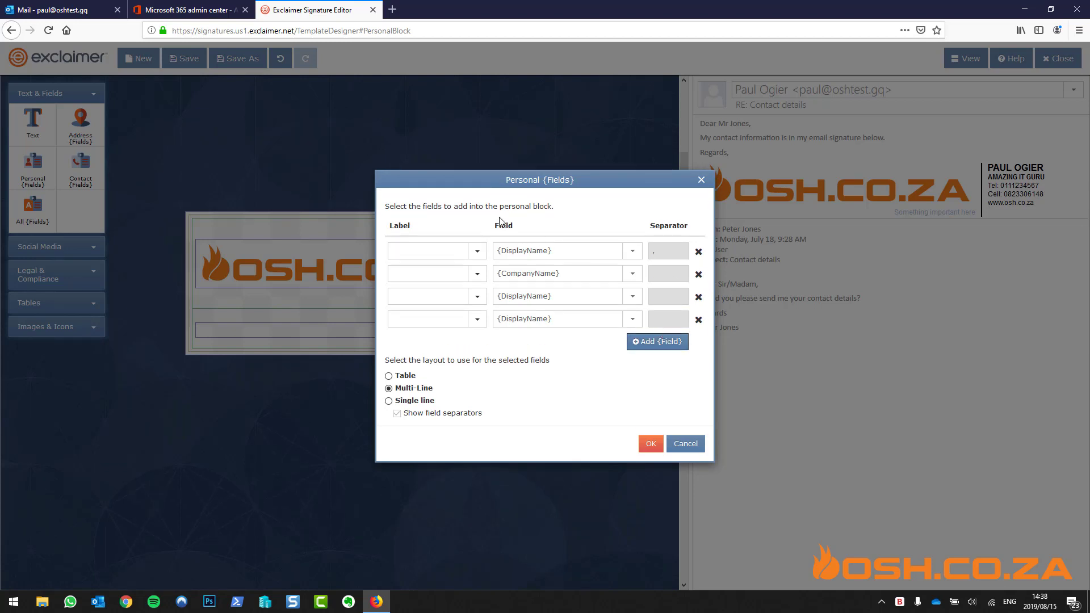
pyautogui.click(698, 319)
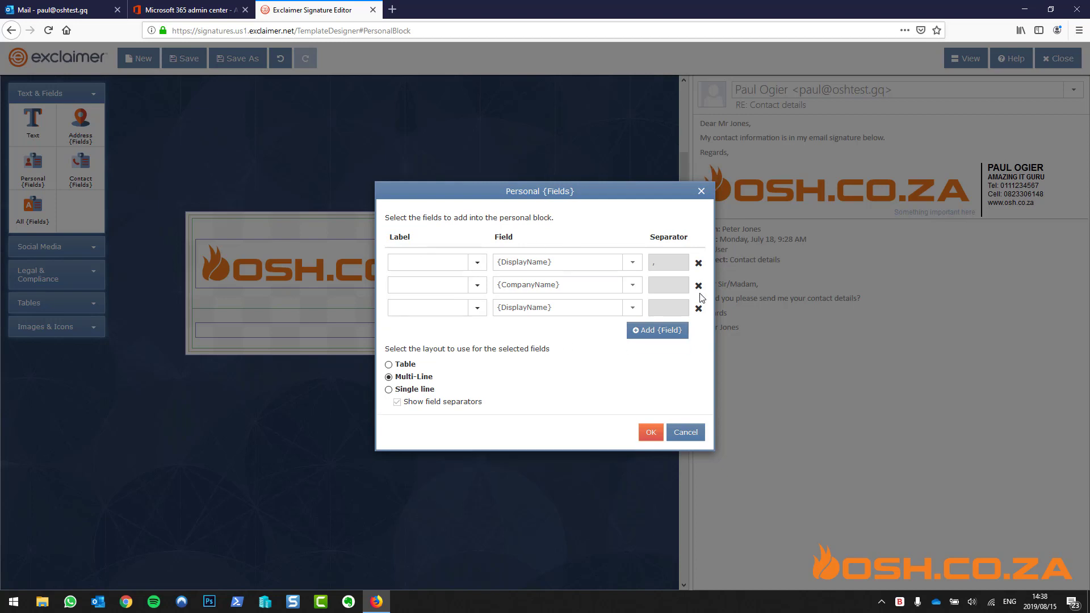
pyautogui.click(698, 308)
pyautogui.click(698, 296)
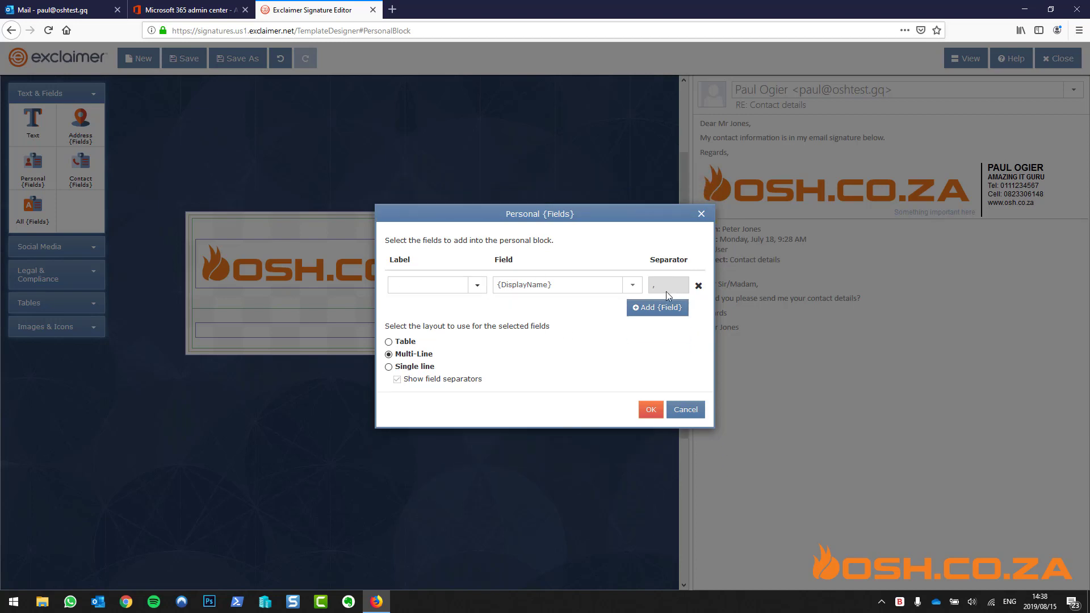
# Set the block's field to {Department} on a single line without separators, and insert it
pyautogui.click(632, 285)
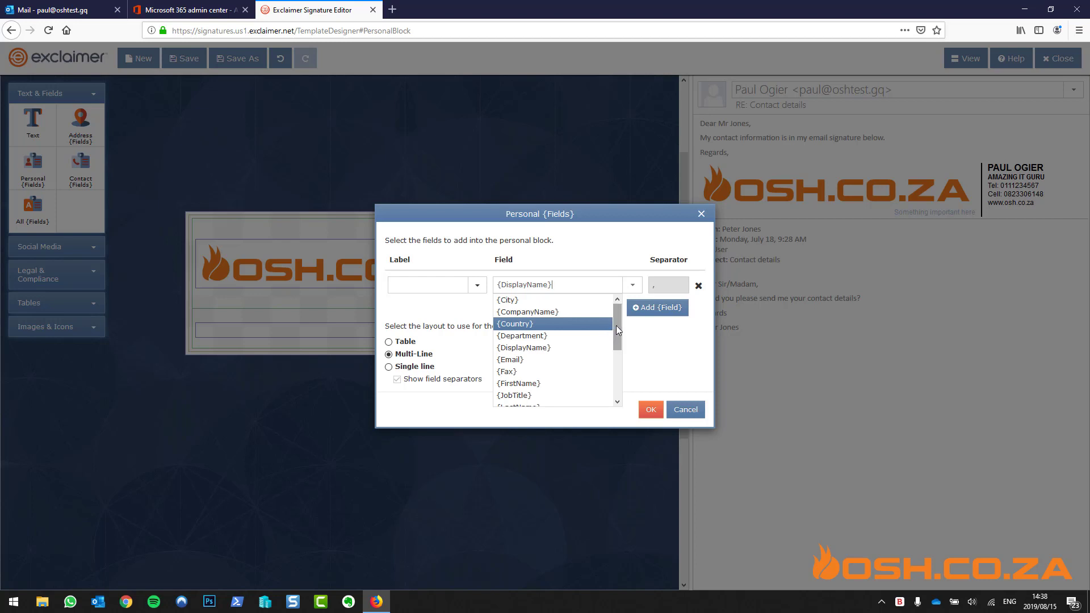
pyautogui.moveTo(616, 329)
pyautogui.mouseDown()
pyautogui.moveTo(624, 386)
pyautogui.moveTo(615, 316)
pyautogui.mouseUp()
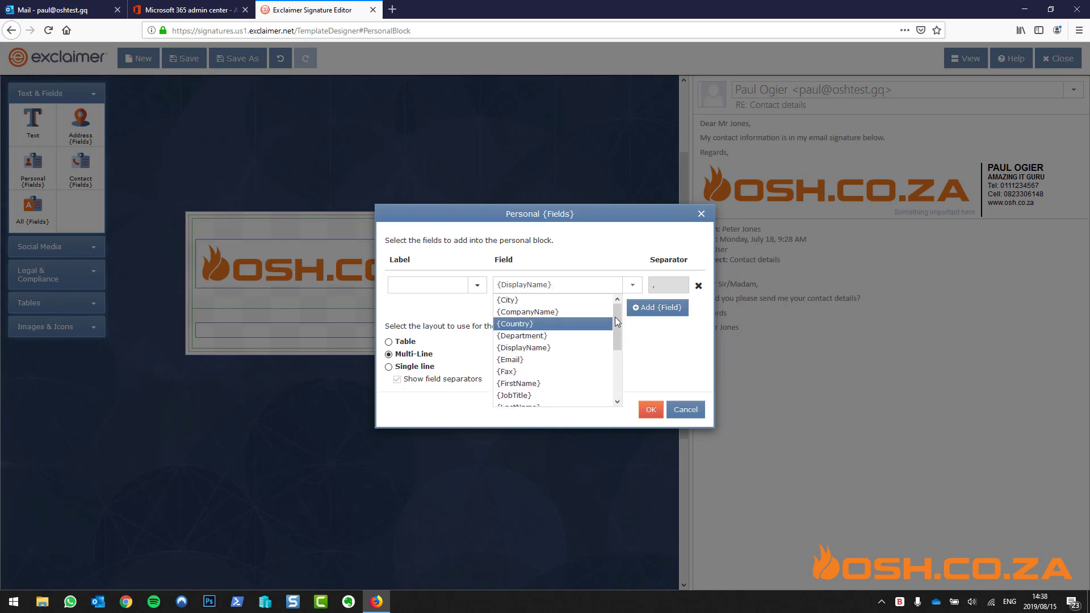
pyautogui.click(551, 340)
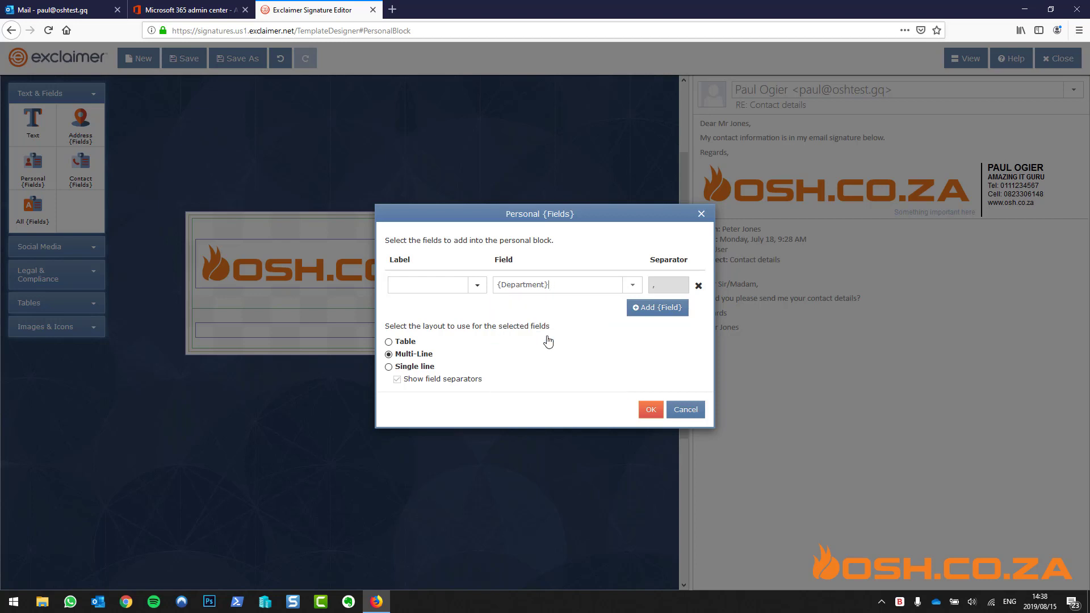
pyautogui.click(412, 369)
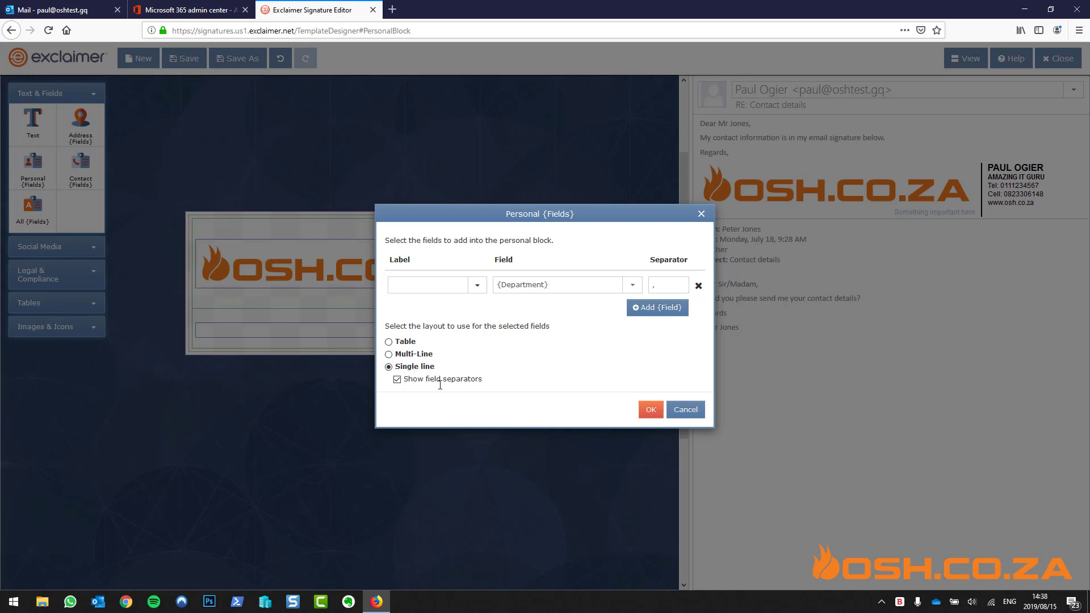
pyautogui.click(397, 379)
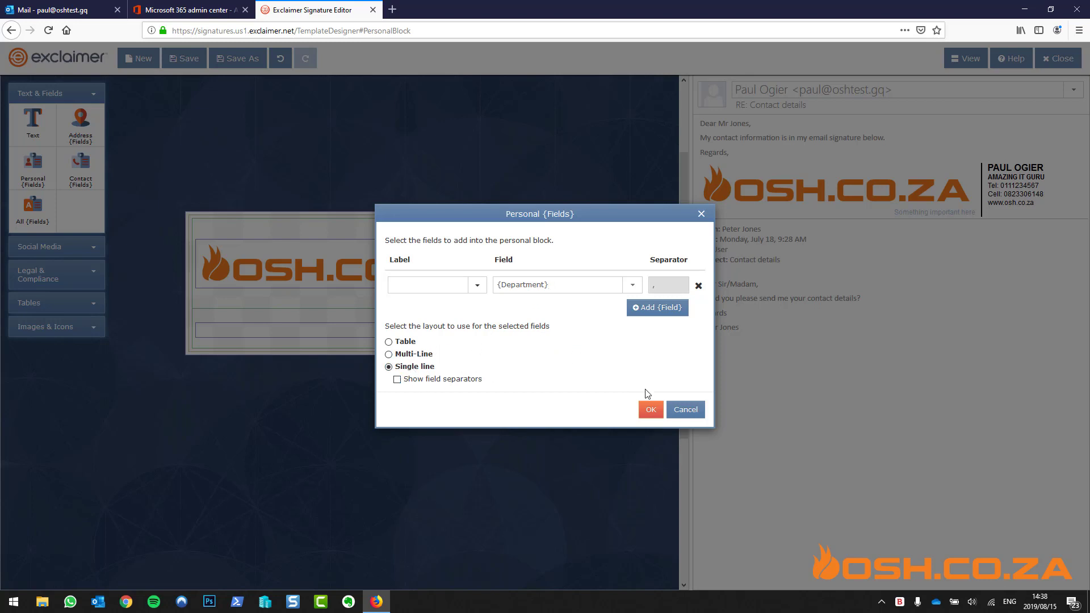
pyautogui.click(651, 409)
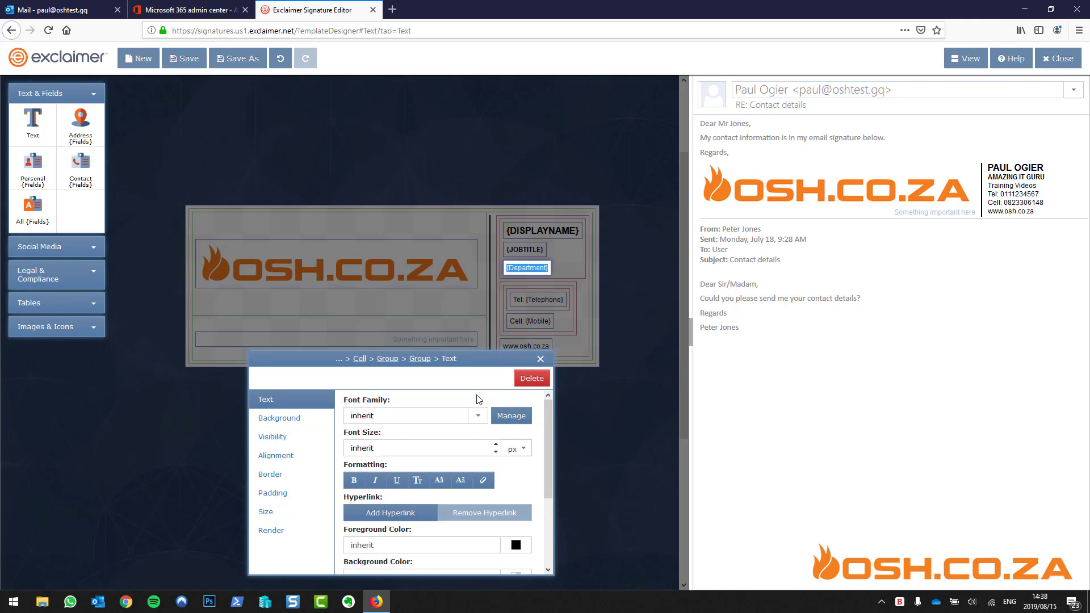
# Bold the {Department} text, then close the signature editor and answer the unsaved-changes prompt
pyautogui.click(355, 480)
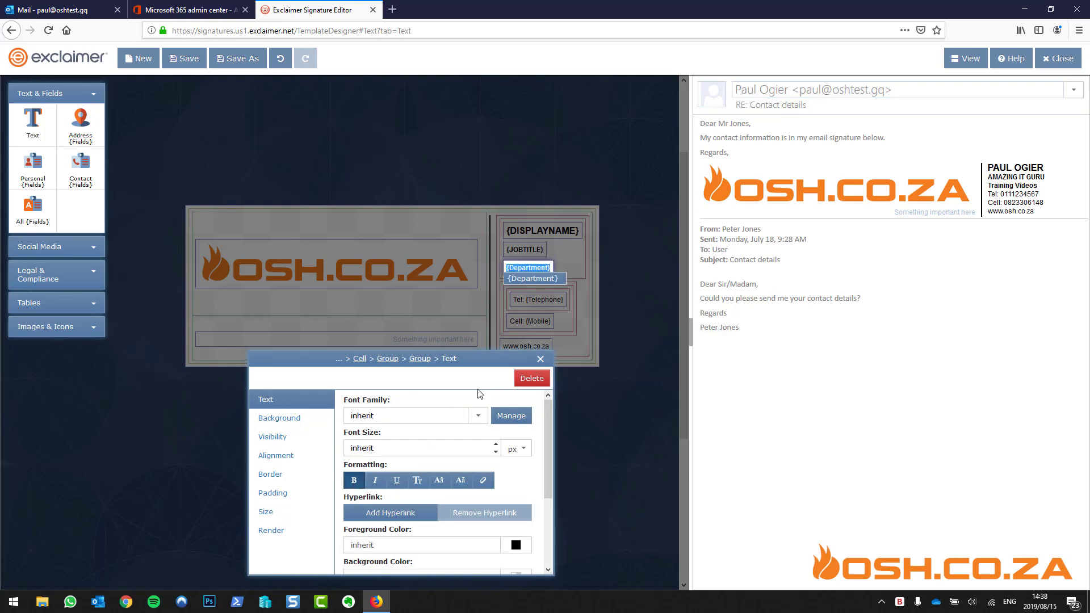
pyautogui.click(540, 359)
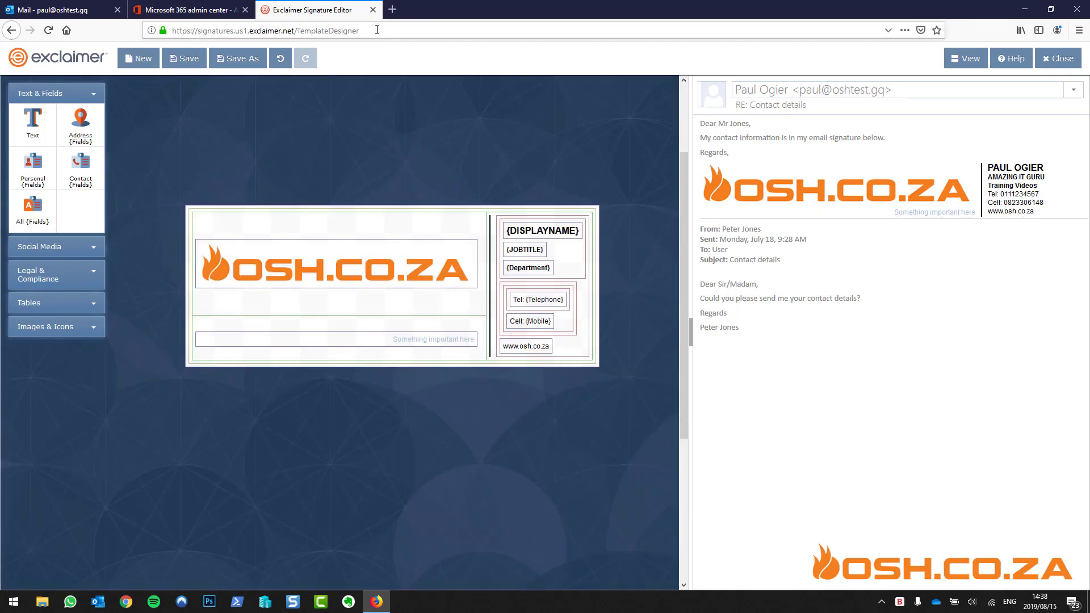
pyautogui.click(1071, 68)
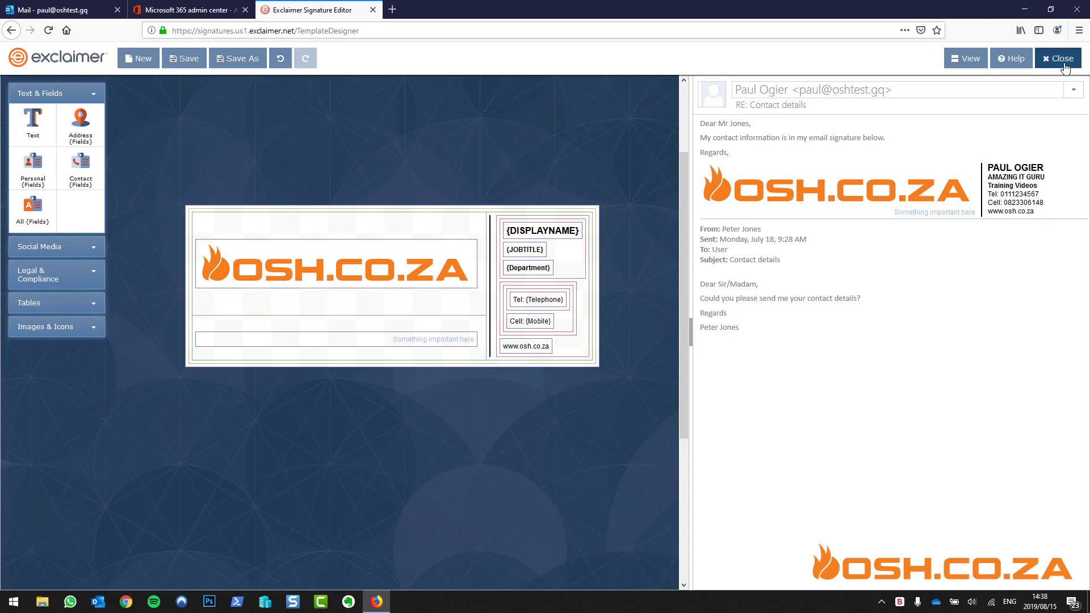
pyautogui.click(594, 338)
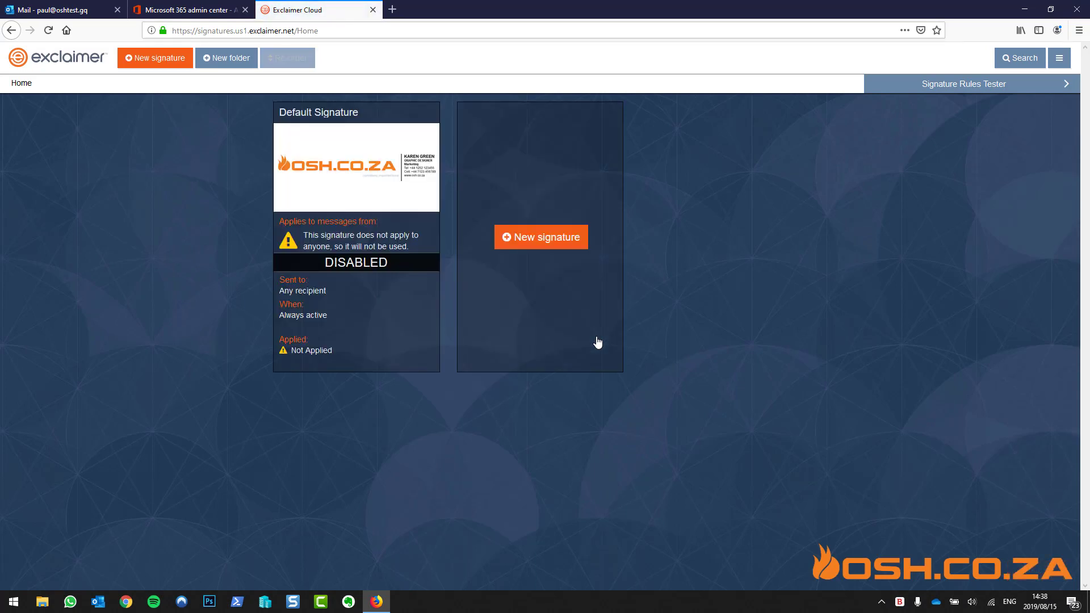
# Add Everyone in my organization as senders for the Default Signature
pyautogui.moveTo(391, 199)
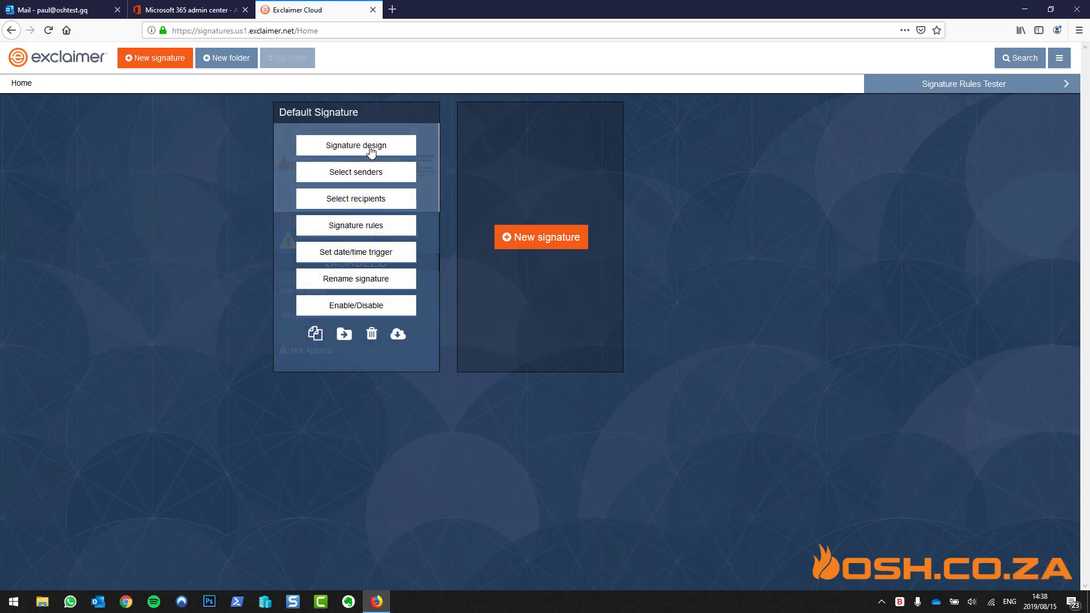
pyautogui.click(363, 173)
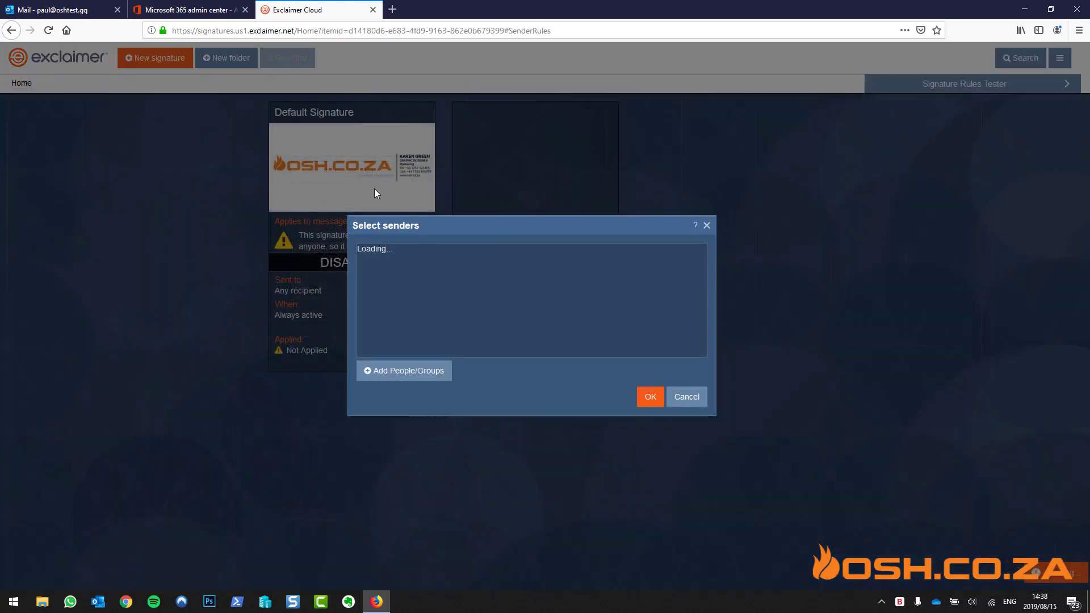
pyautogui.click(427, 374)
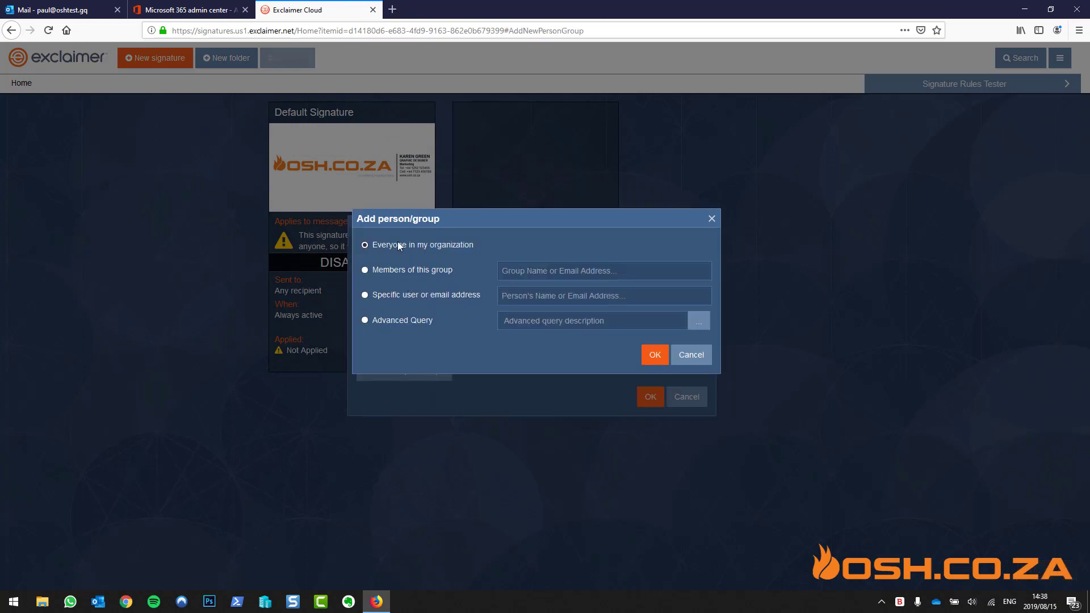
pyautogui.click(654, 354)
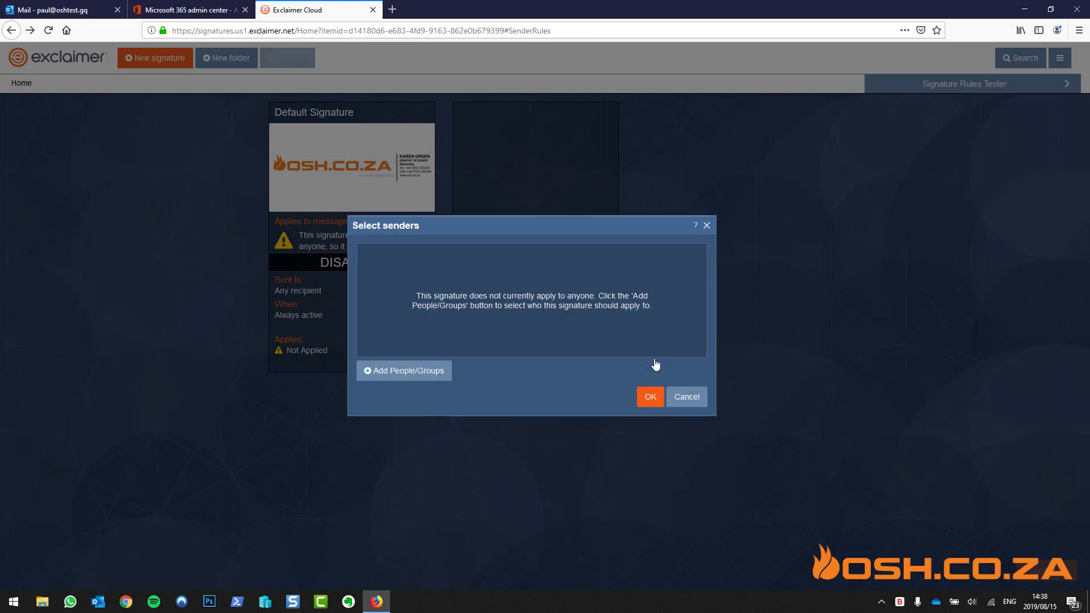
# Add another sender entry, trying a specific user and group before choosing an advanced query
pyautogui.click(419, 373)
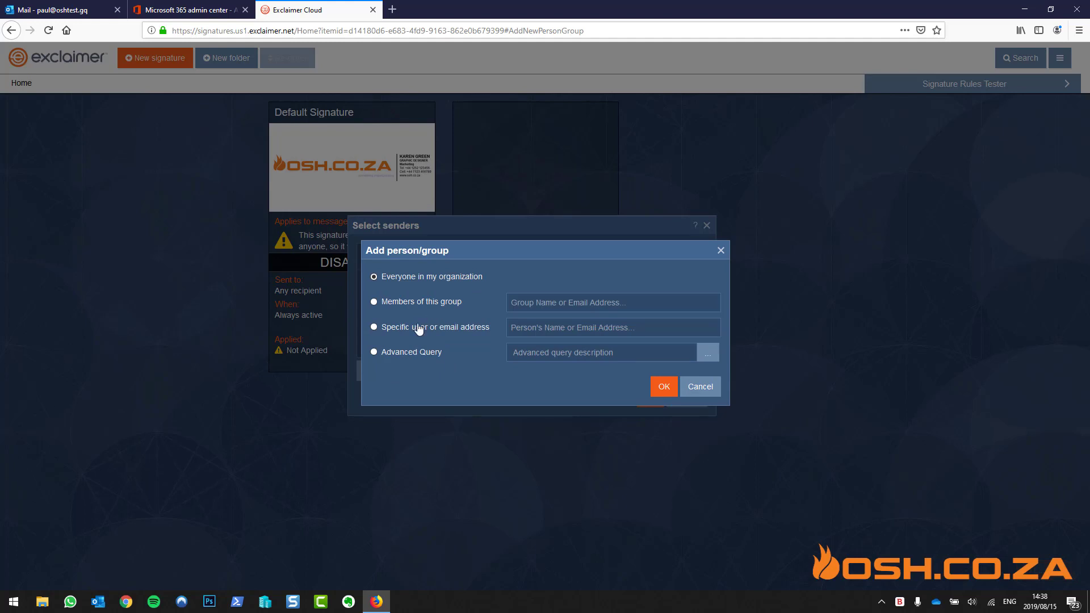
pyautogui.click(418, 328)
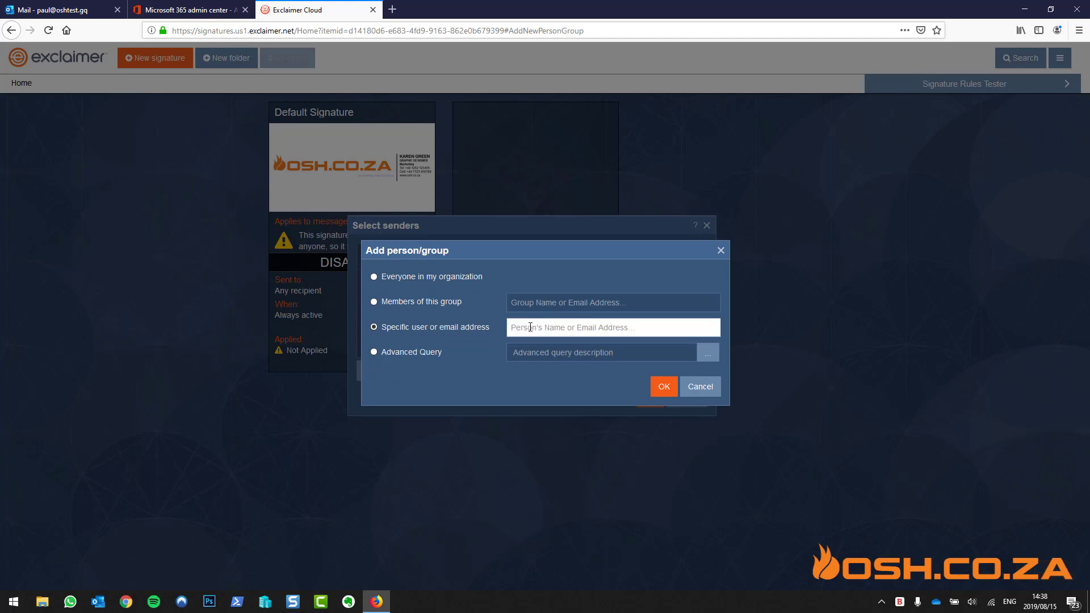
pyautogui.write('paul')
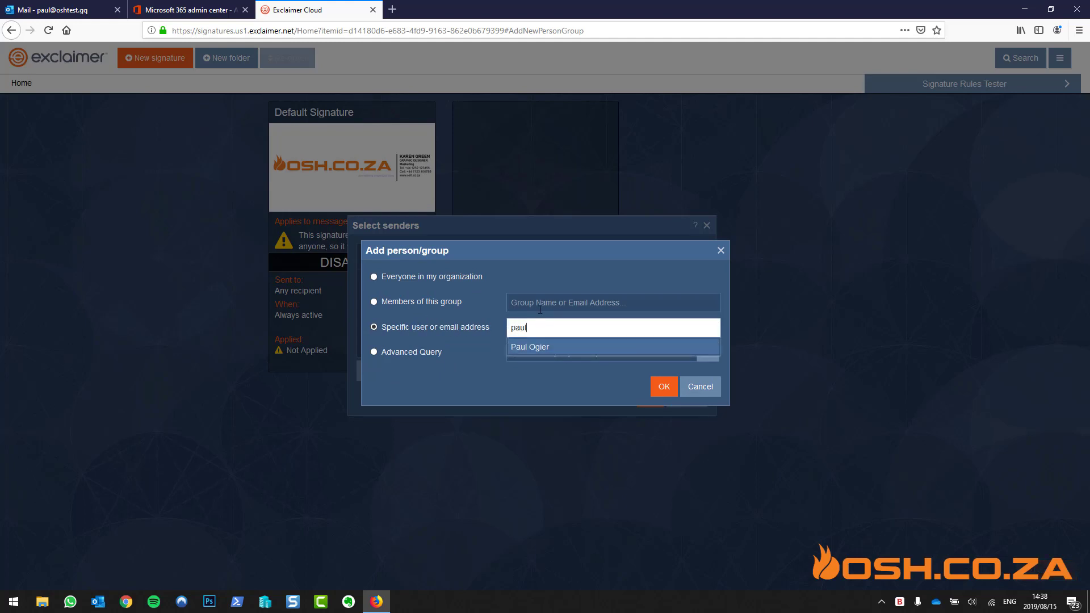
pyautogui.click(541, 304)
pyautogui.click(554, 352)
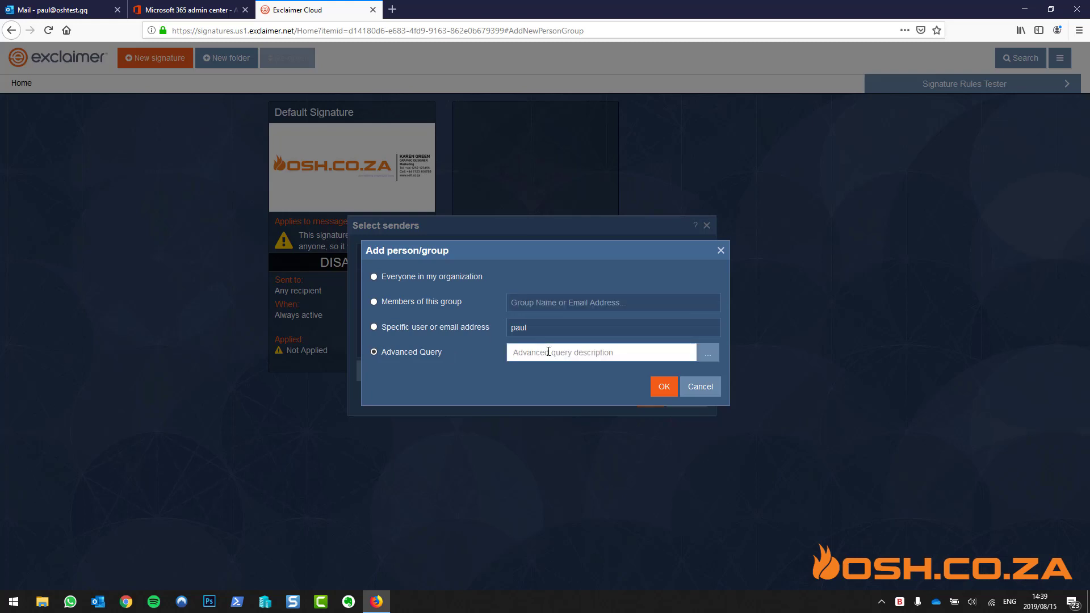
pyautogui.click(708, 351)
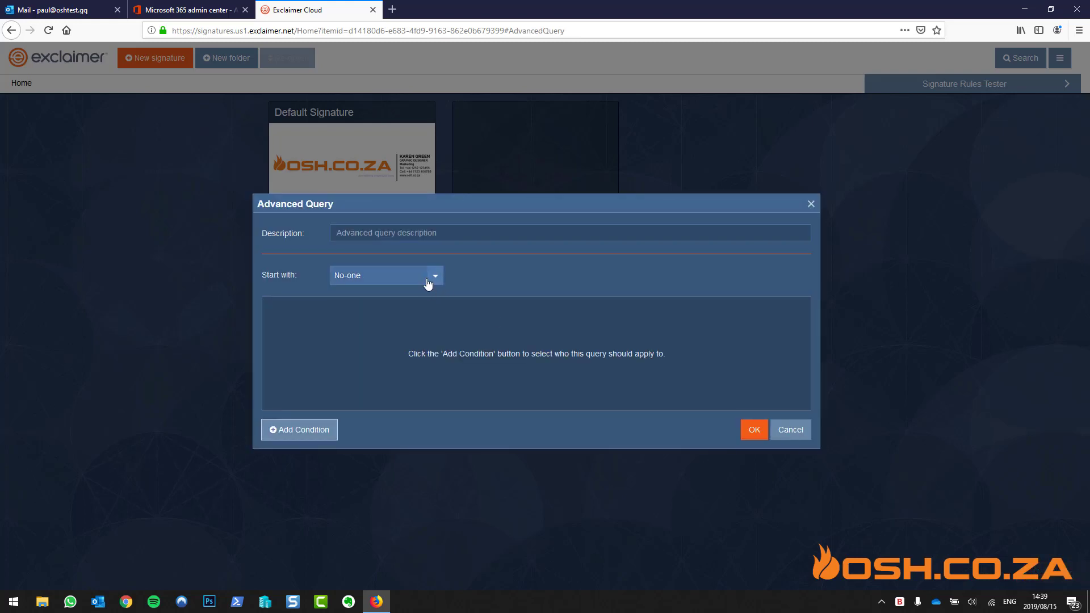
# Add a query condition where Department contains 'video'
pyautogui.click(434, 276)
pyautogui.click(367, 347)
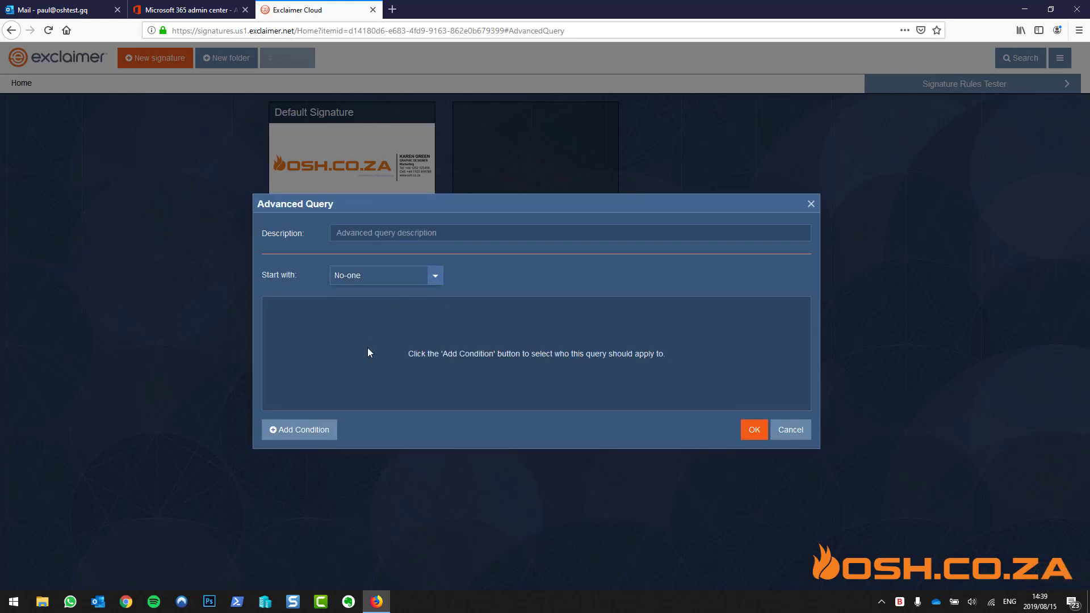
pyautogui.click(316, 427)
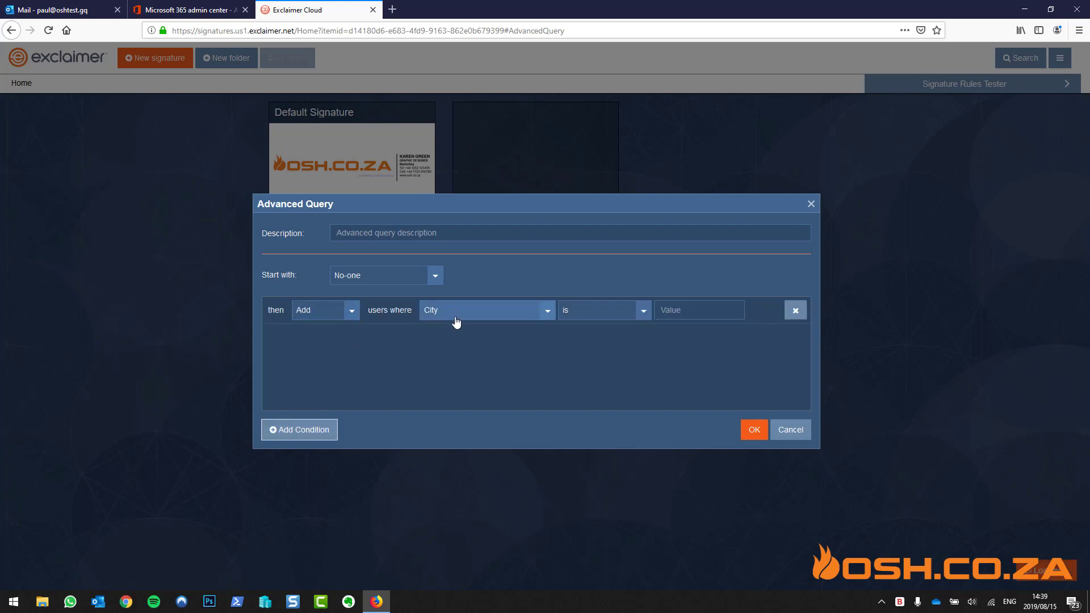
pyautogui.click(477, 314)
pyautogui.click(476, 377)
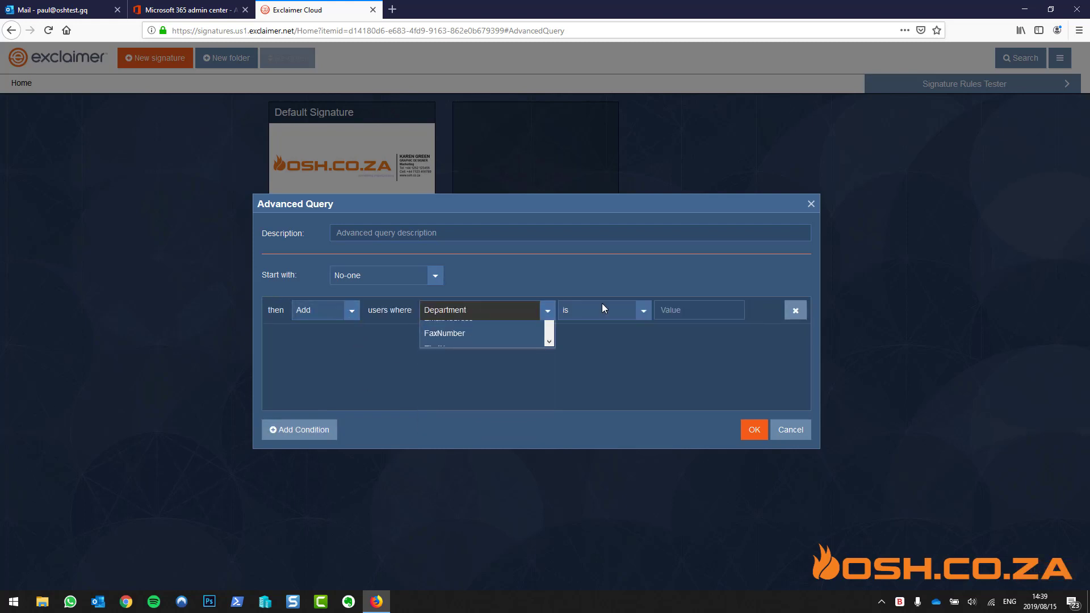
pyautogui.click(609, 310)
pyautogui.click(595, 347)
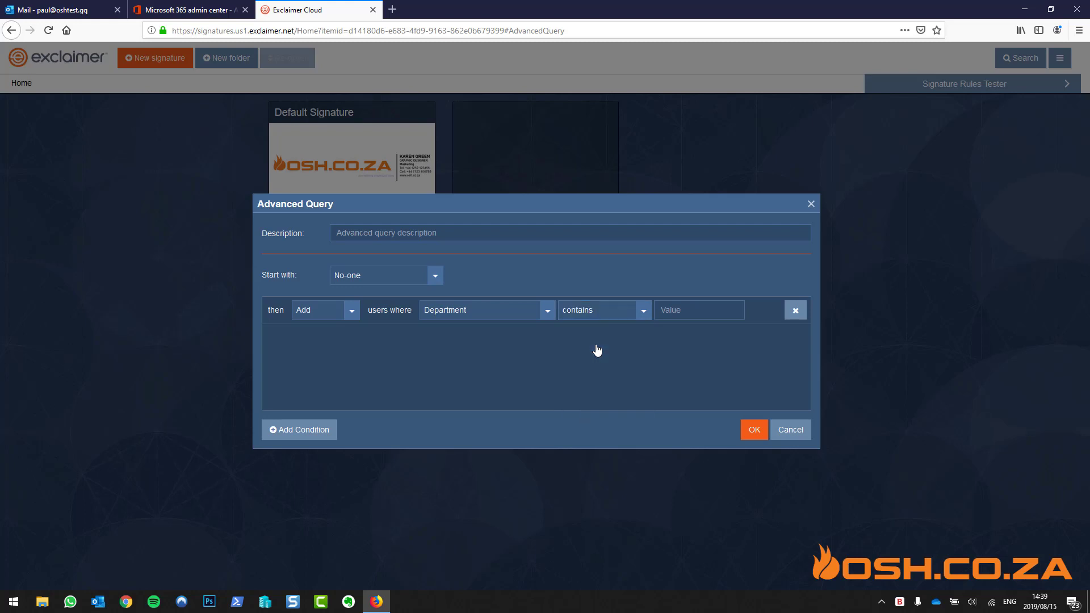
pyautogui.click(685, 308)
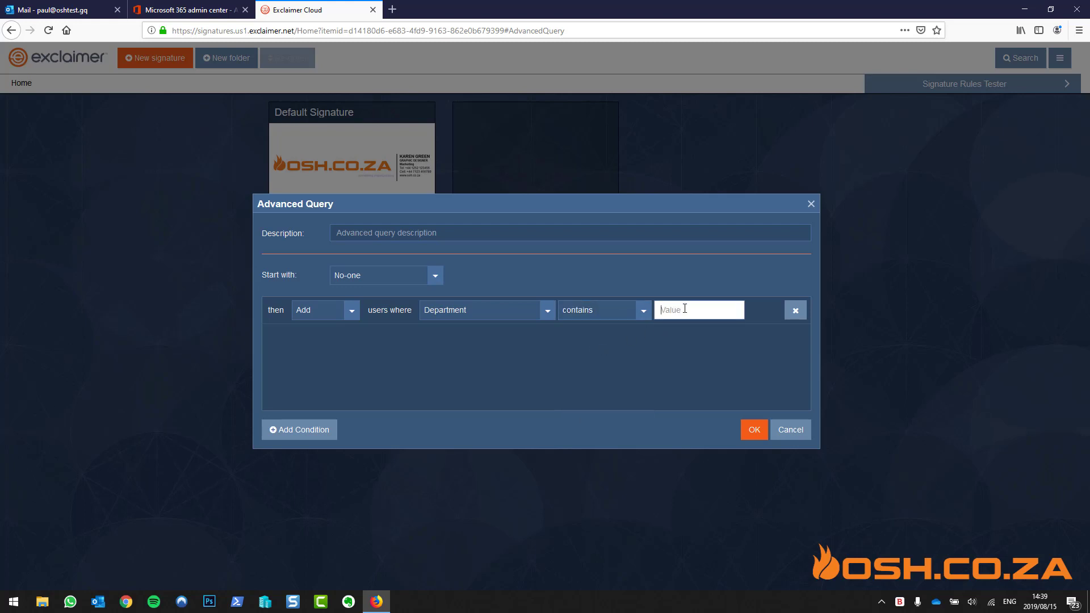
pyautogui.write('video')
# Describe the query as 'video department' and save it
pyautogui.click(754, 429)
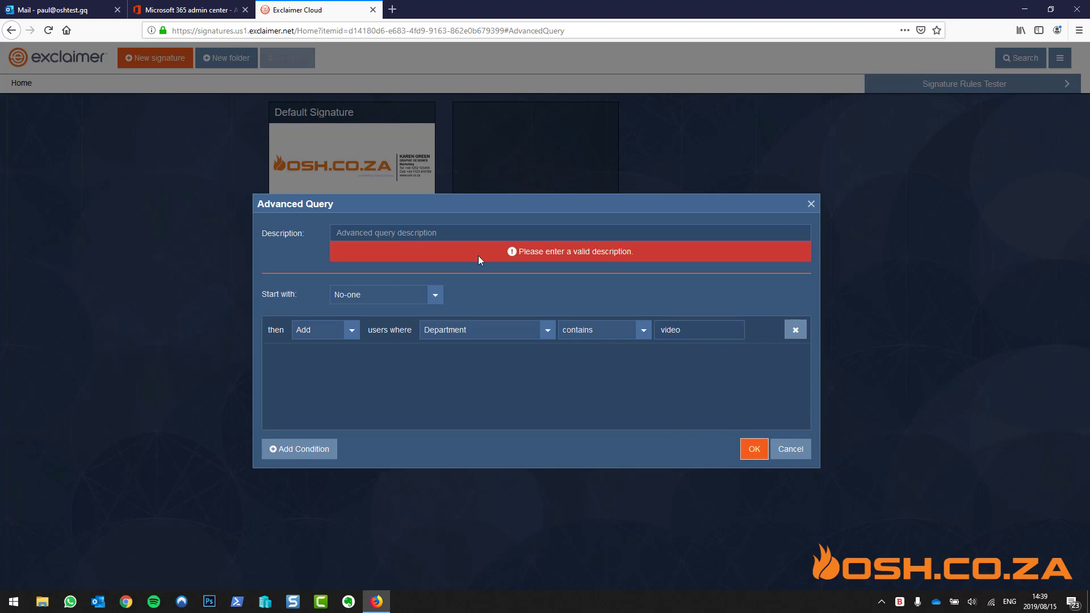
pyautogui.click(453, 235)
pyautogui.write('video department')
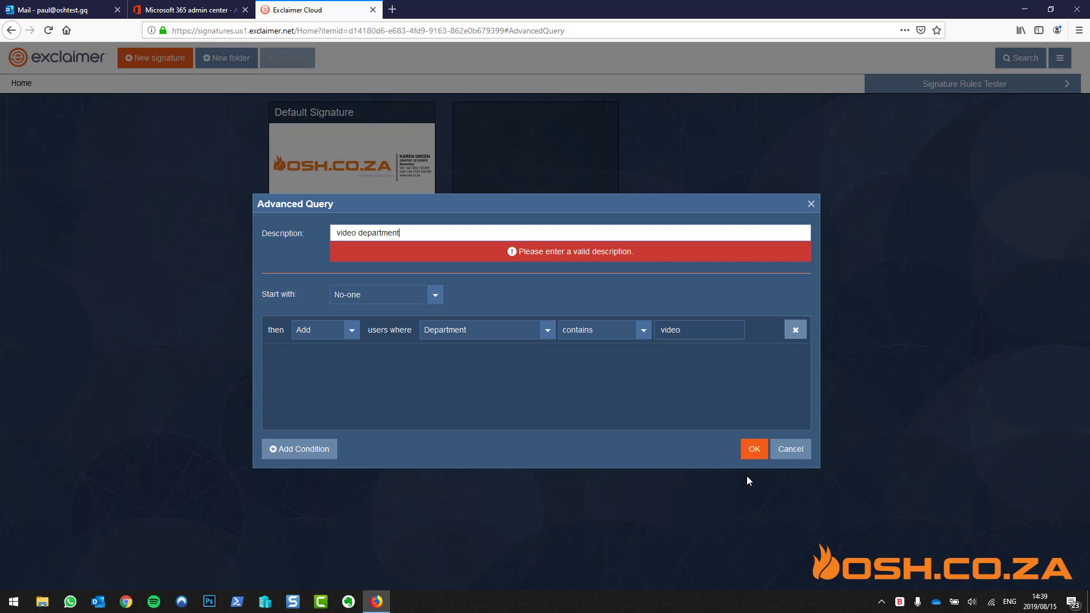
pyautogui.click(752, 448)
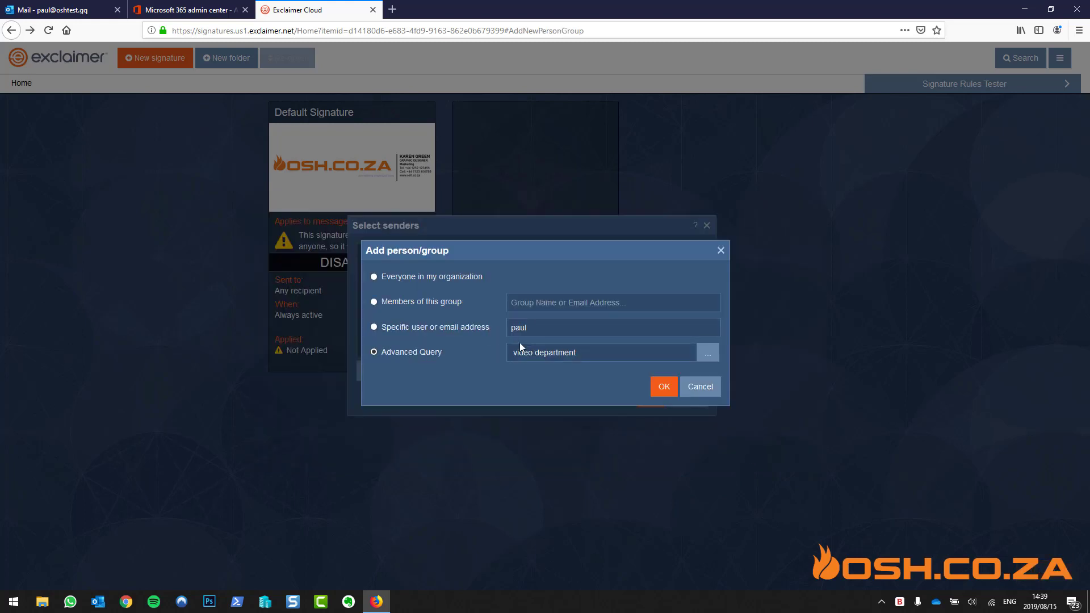
# Confirm the sender dialogs, leaving [Everyone] as the Default Signature's senders
pyautogui.click(664, 386)
pyautogui.click(650, 397)
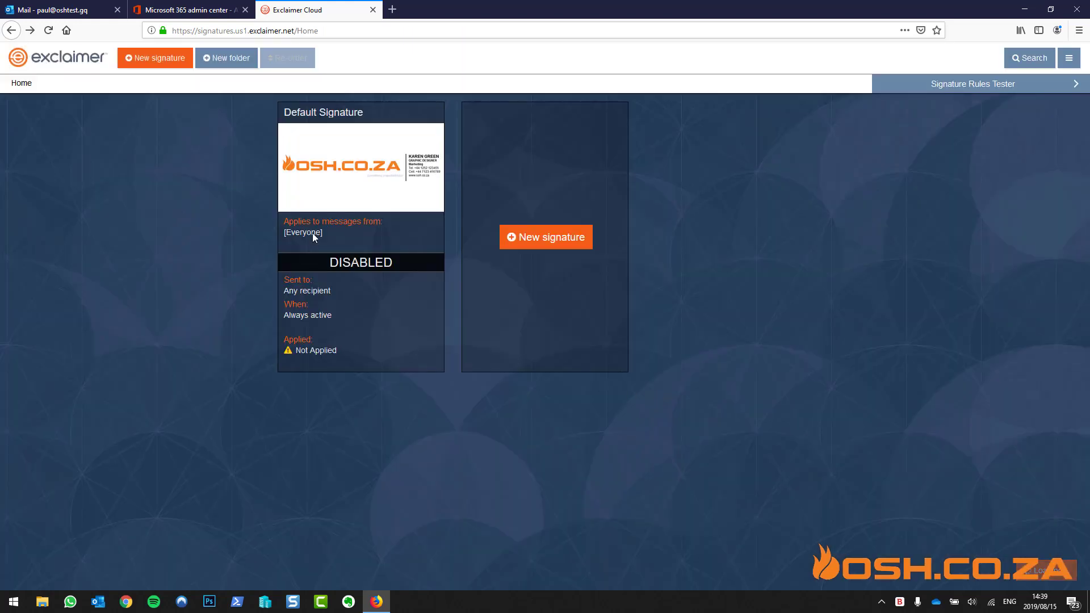
pyautogui.moveTo(361, 189)
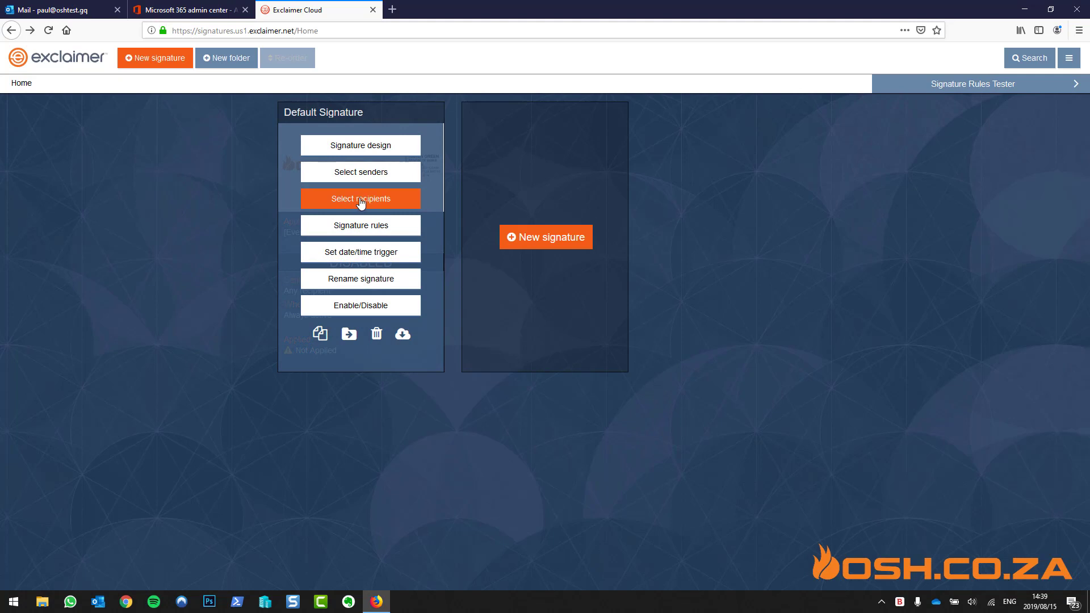
# Switch on server-side (Office 365) application of the Default Signature
pyautogui.click(373, 307)
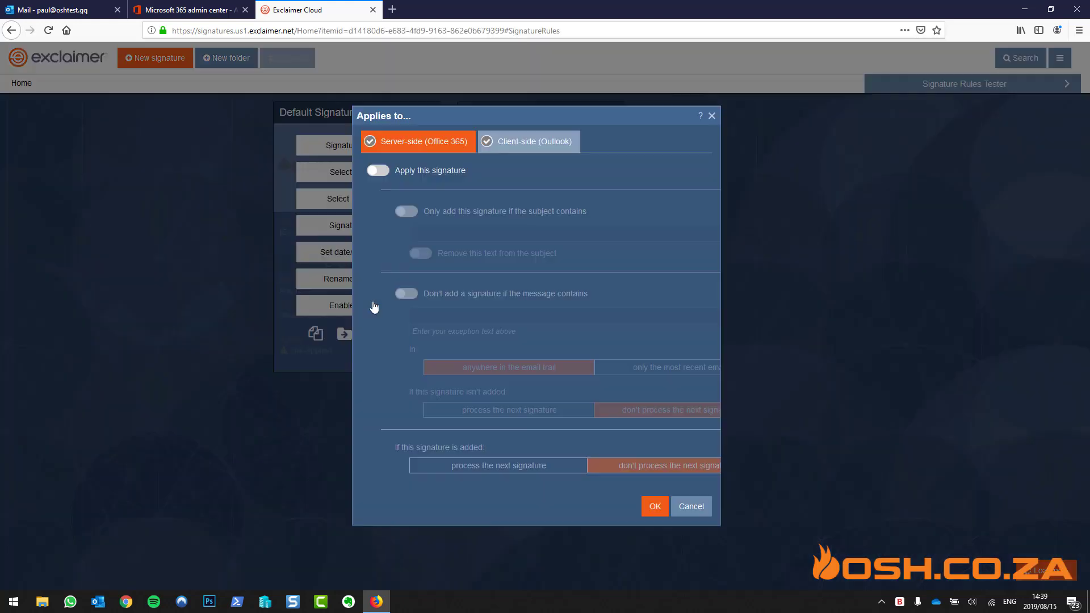
pyautogui.click(396, 163)
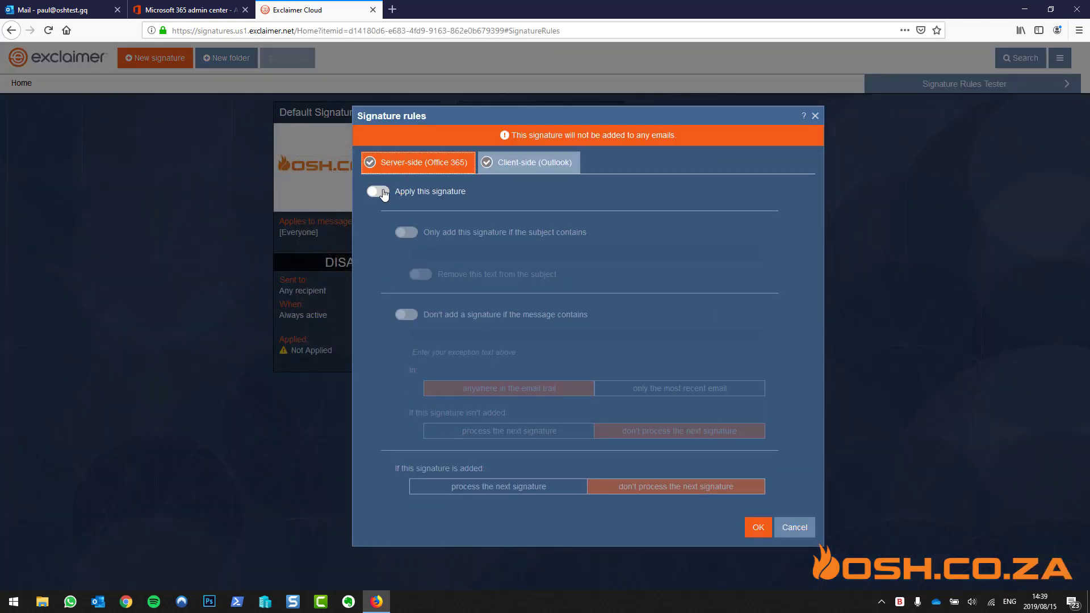
pyautogui.click(378, 192)
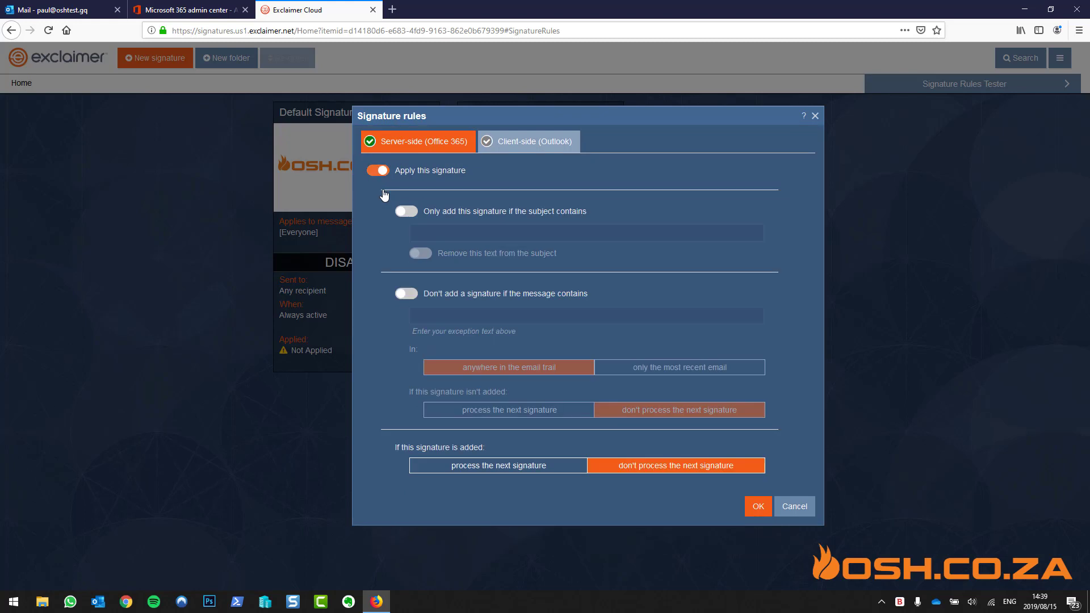
# Download the signature to Outlook as default for new messages and replies, then notify users
pyautogui.click(525, 146)
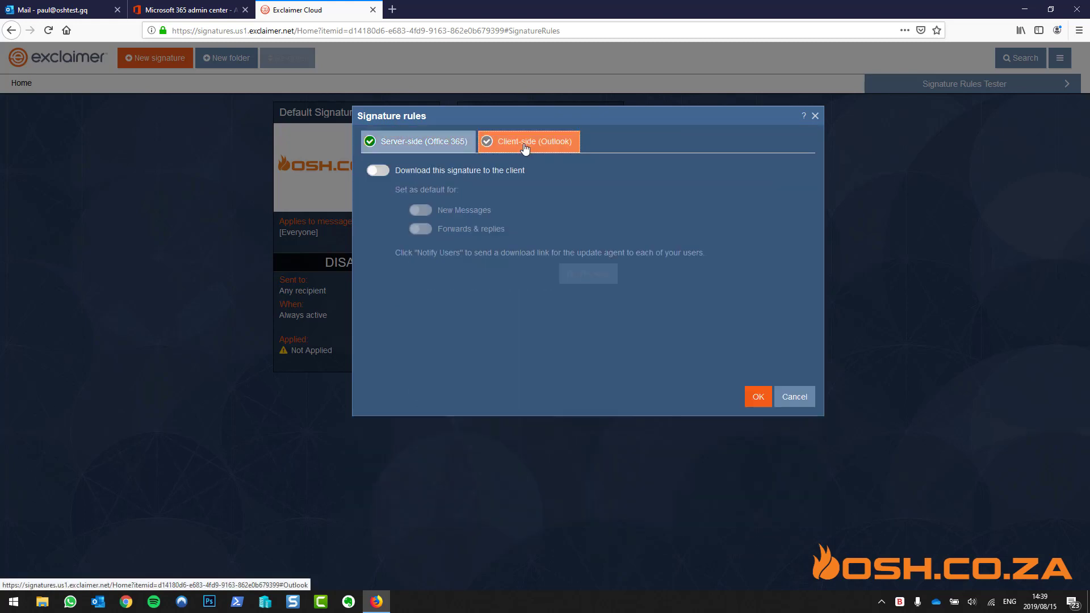
pyautogui.click(378, 171)
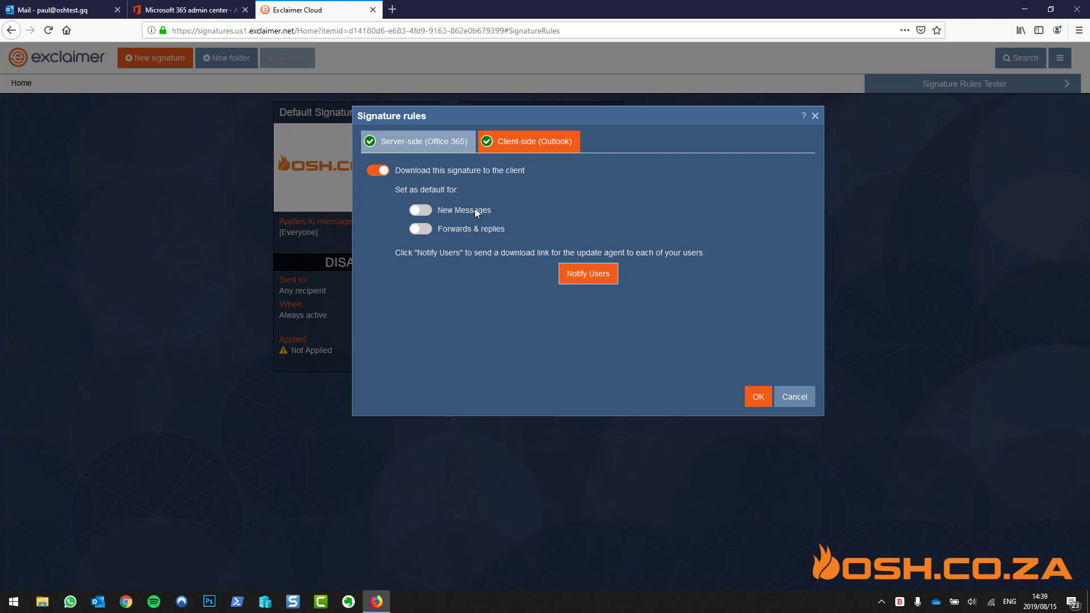
pyautogui.click(423, 211)
pyautogui.click(423, 230)
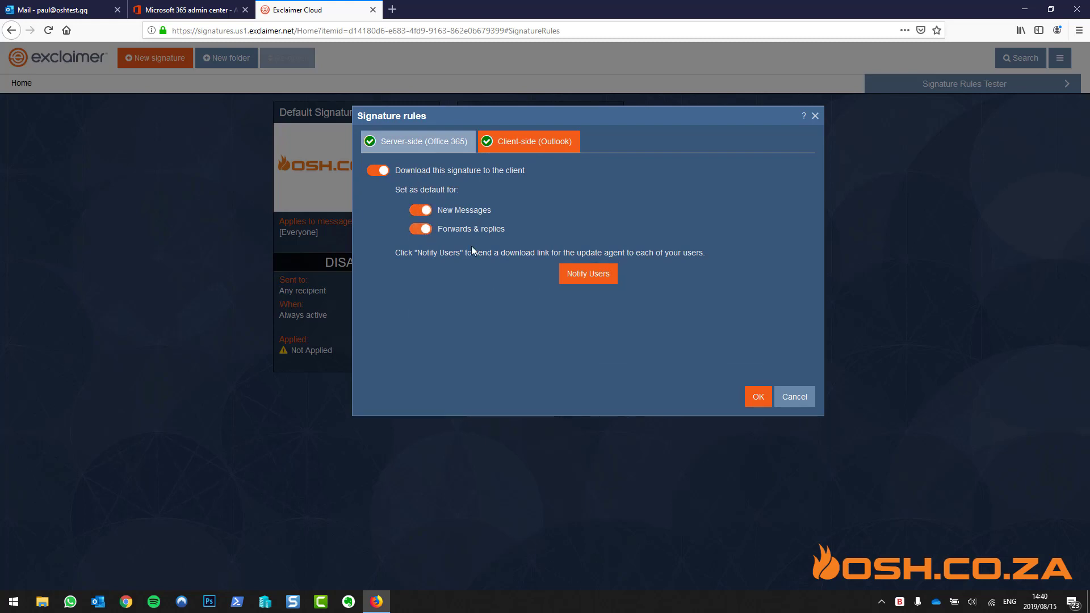
pyautogui.click(589, 274)
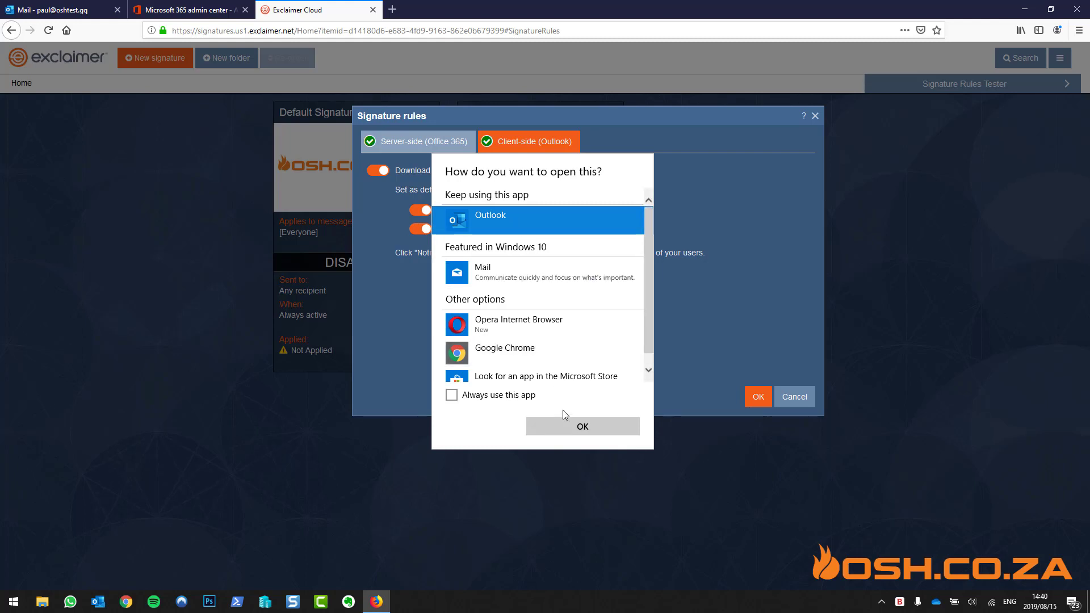
# Open the agent notification email in Outlook, add the recipient, then close the message
pyautogui.click(578, 427)
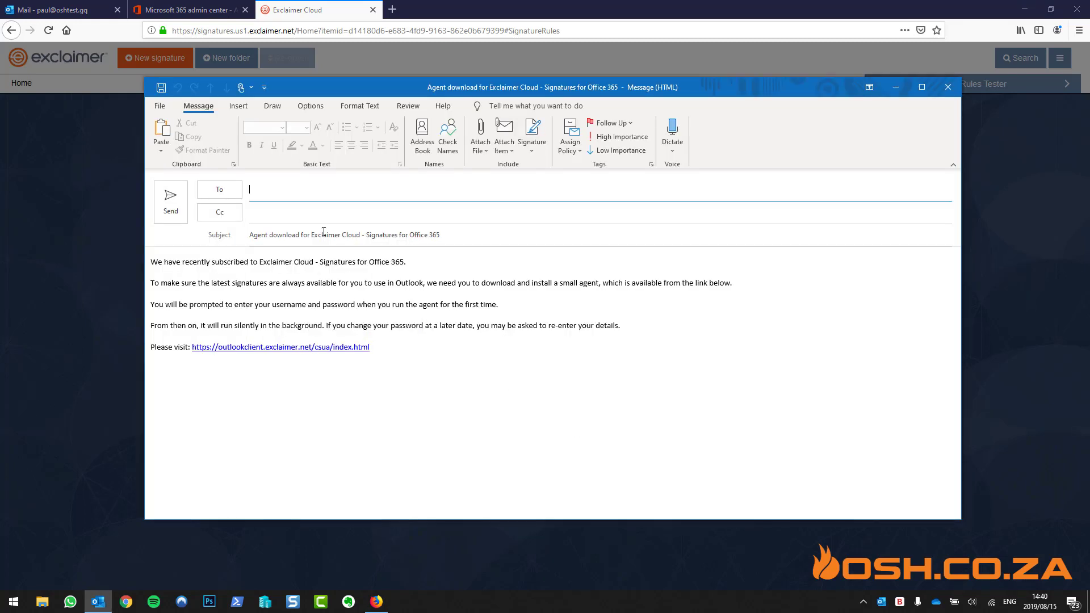
pyautogui.write('paul')
pyautogui.press('Return')
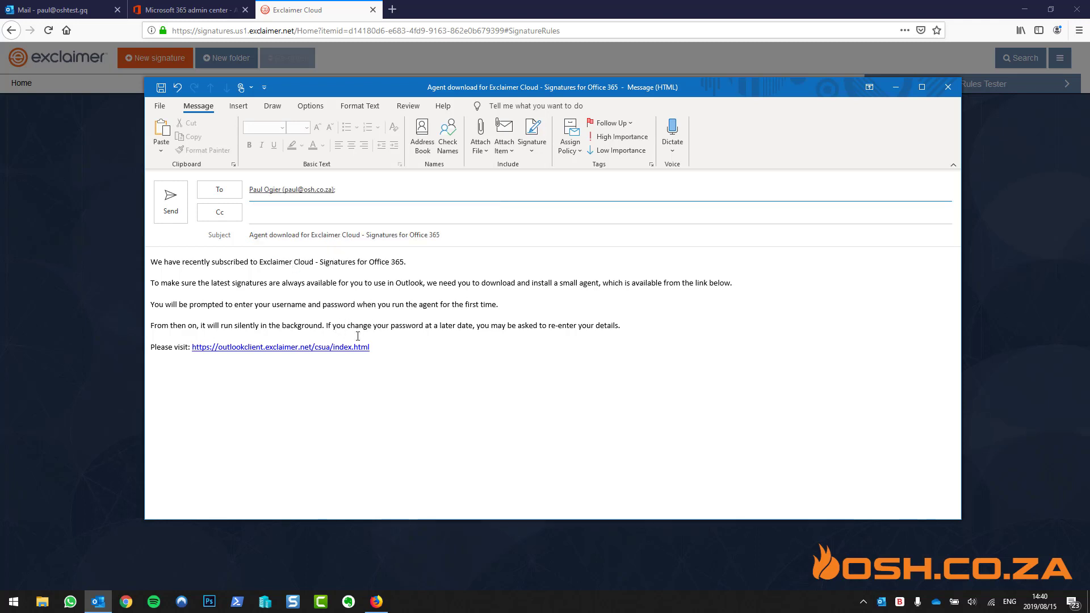
pyautogui.click(951, 89)
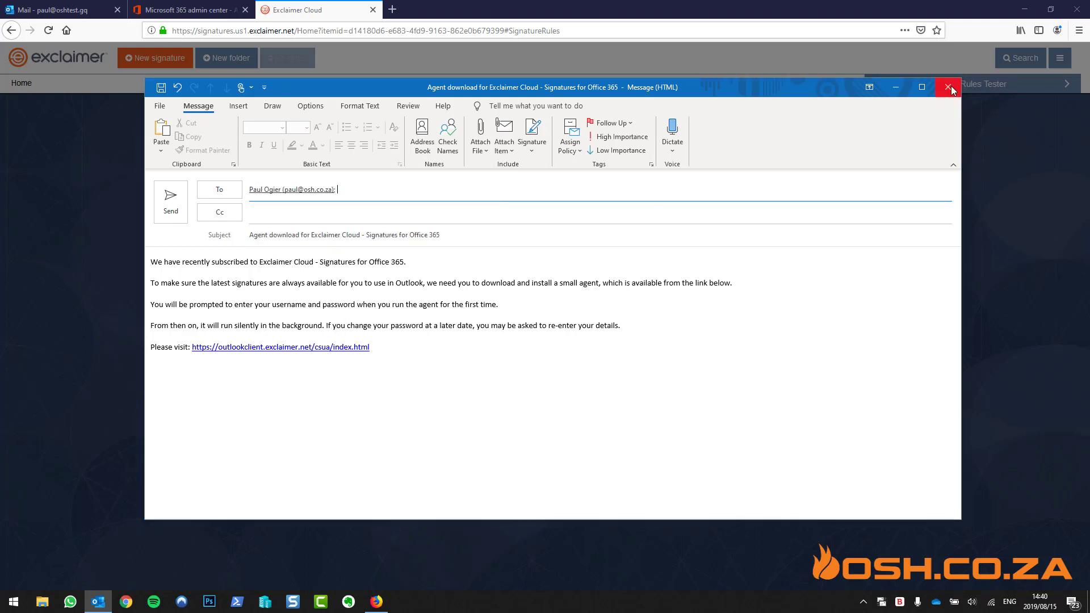
# Discard the Outlook draft, turn off client-side download, and save the server-side-only rules
pyautogui.click(545, 340)
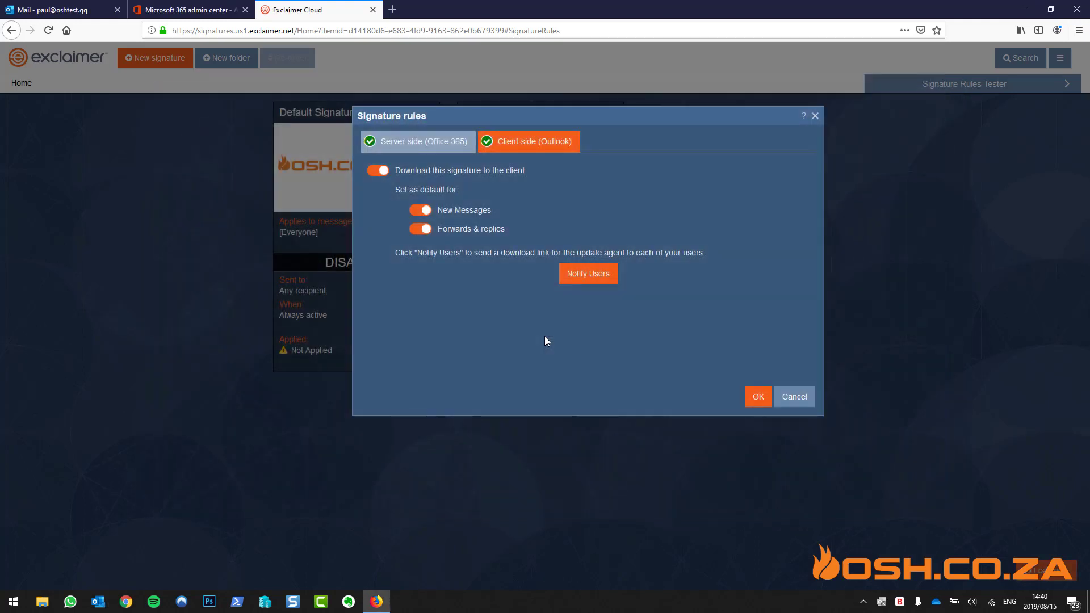
pyautogui.click(392, 169)
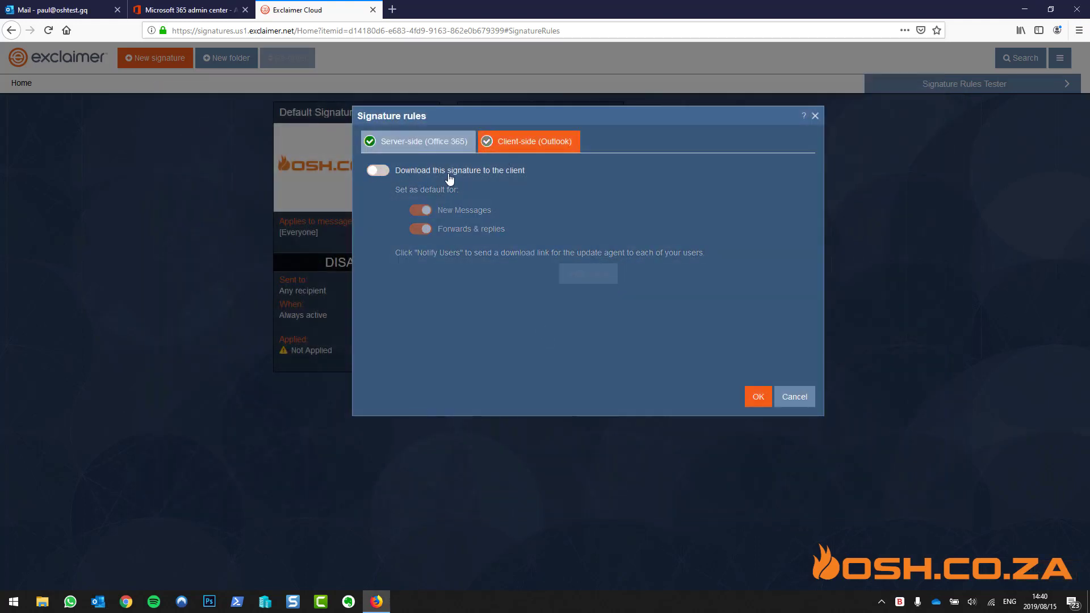
pyautogui.click(429, 144)
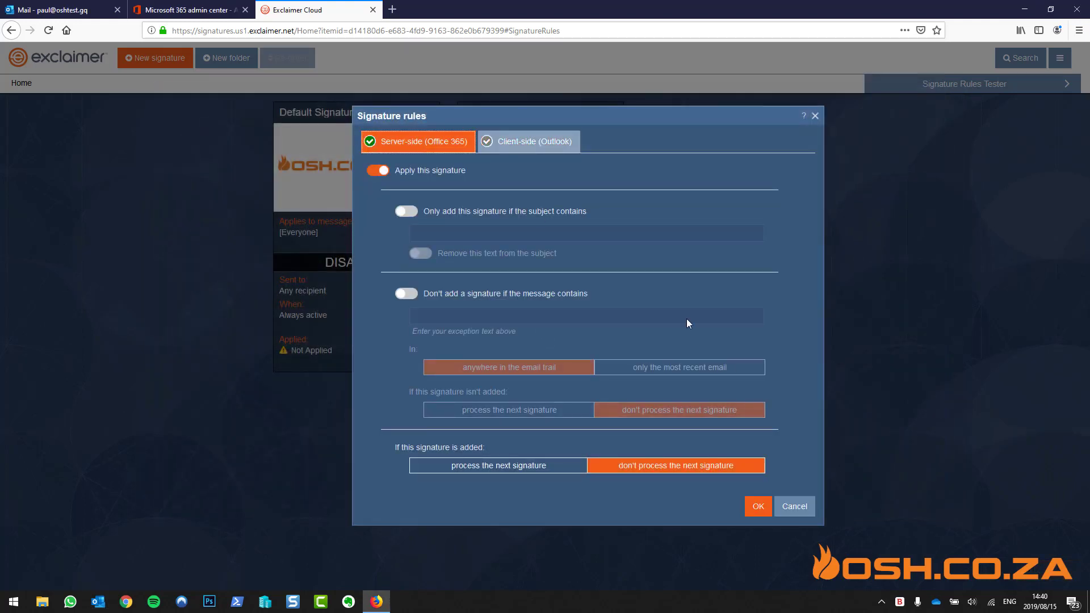
pyautogui.click(758, 507)
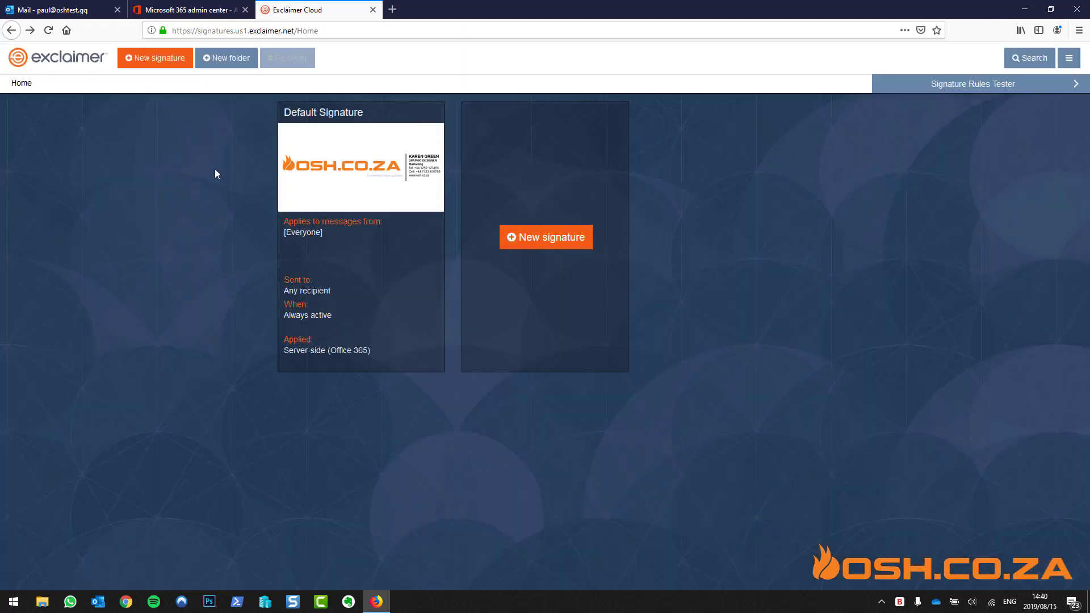
# Go to the Outlook on the web inbox and start a new email
pyautogui.click(195, 8)
pyautogui.click(71, 10)
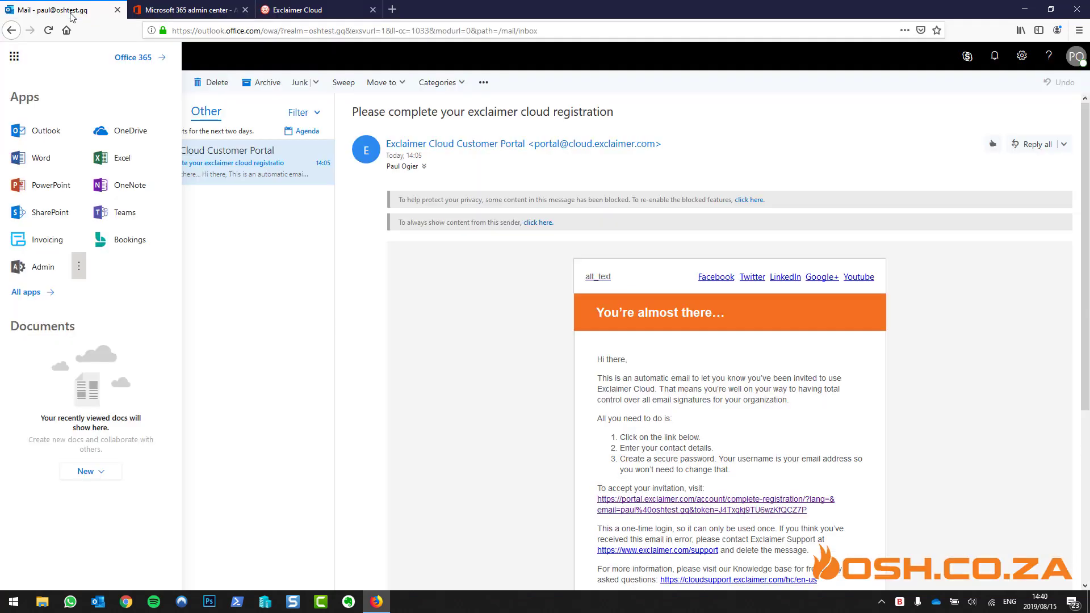
pyautogui.click(258, 266)
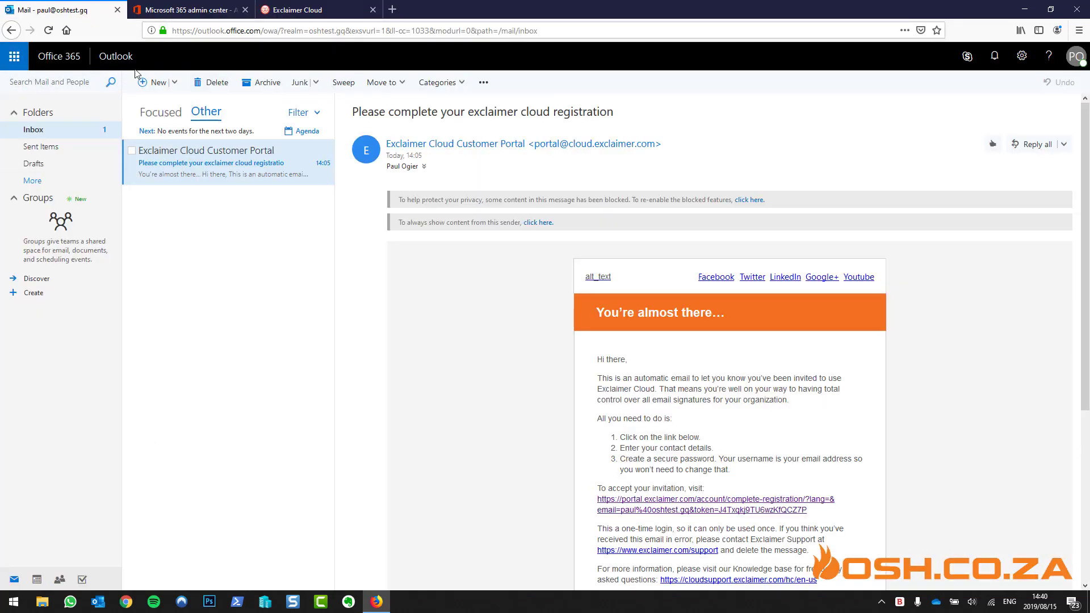
pyautogui.click(158, 83)
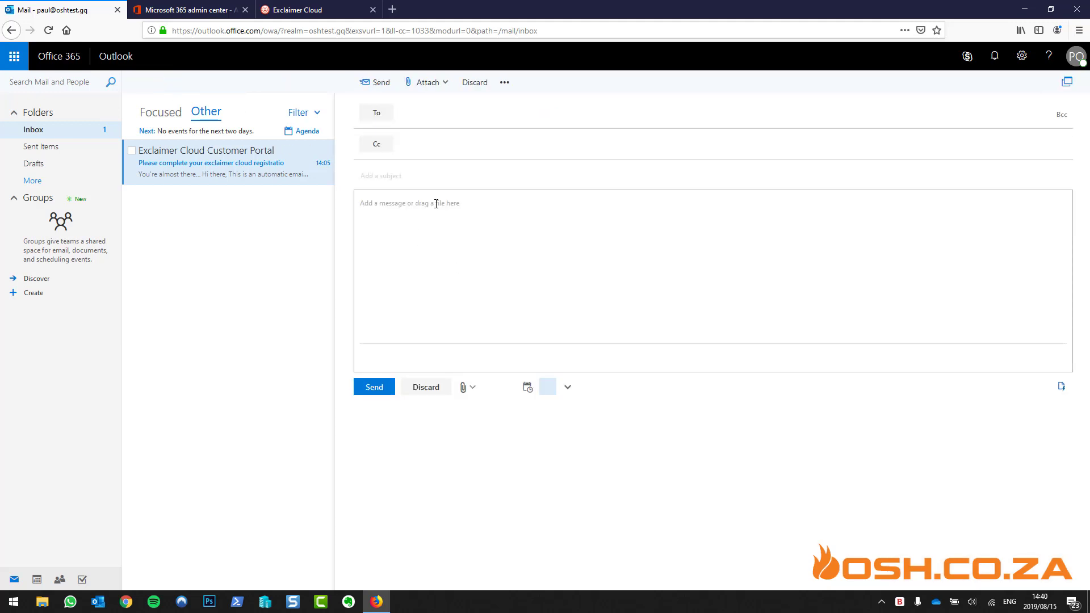
pyautogui.click(582, 387)
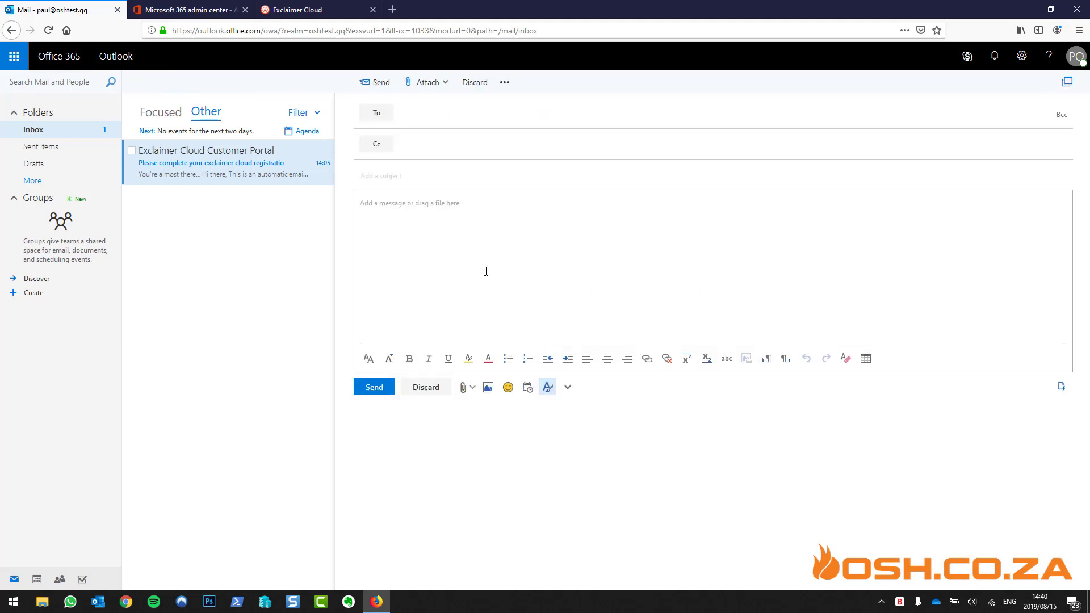
# Address it to the colleague, with subject 'testing signature' and body 'test', and send
pyautogui.click(443, 118)
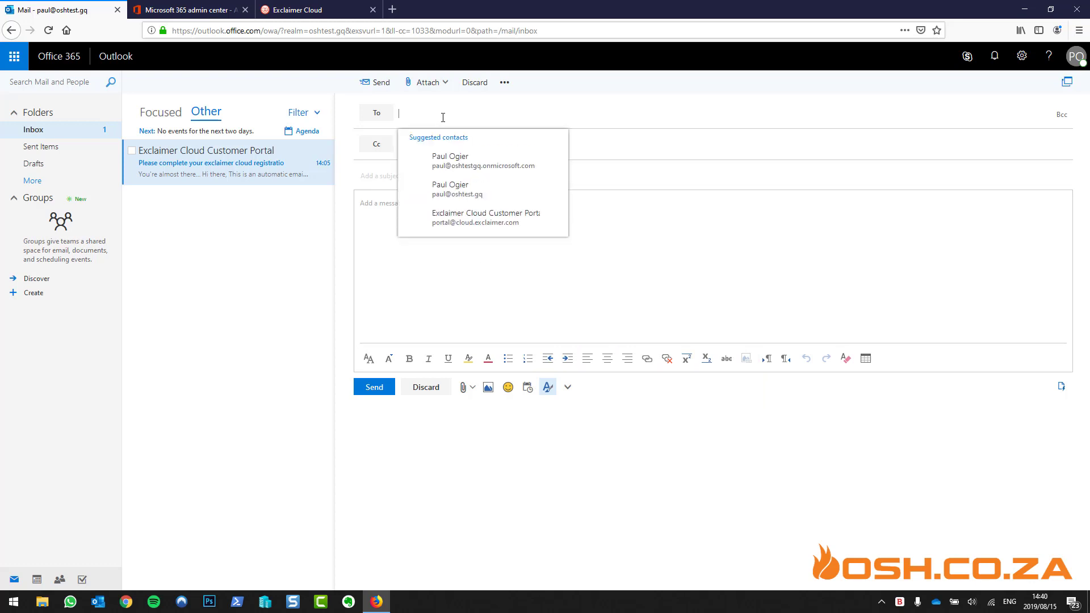
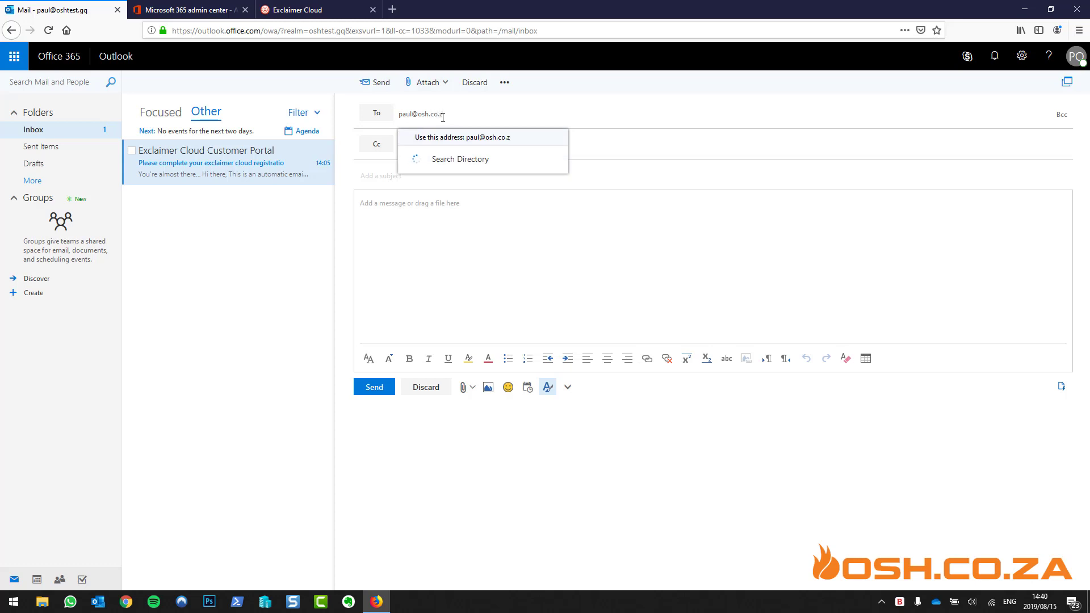
pyautogui.press('Return')
pyautogui.press('Tab')
pyautogui.write('te')
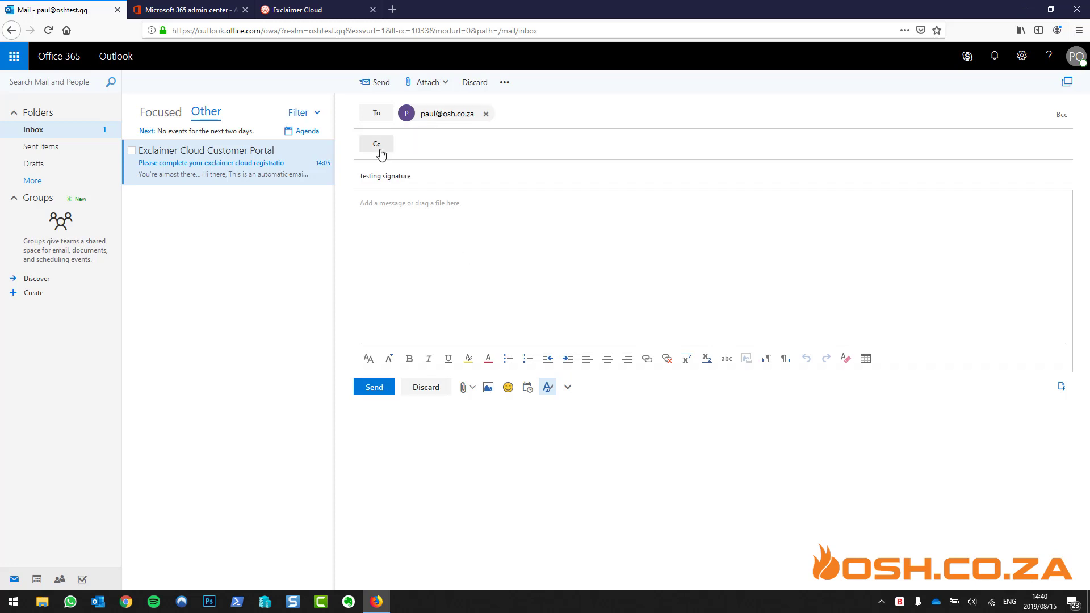
pyautogui.click(386, 216)
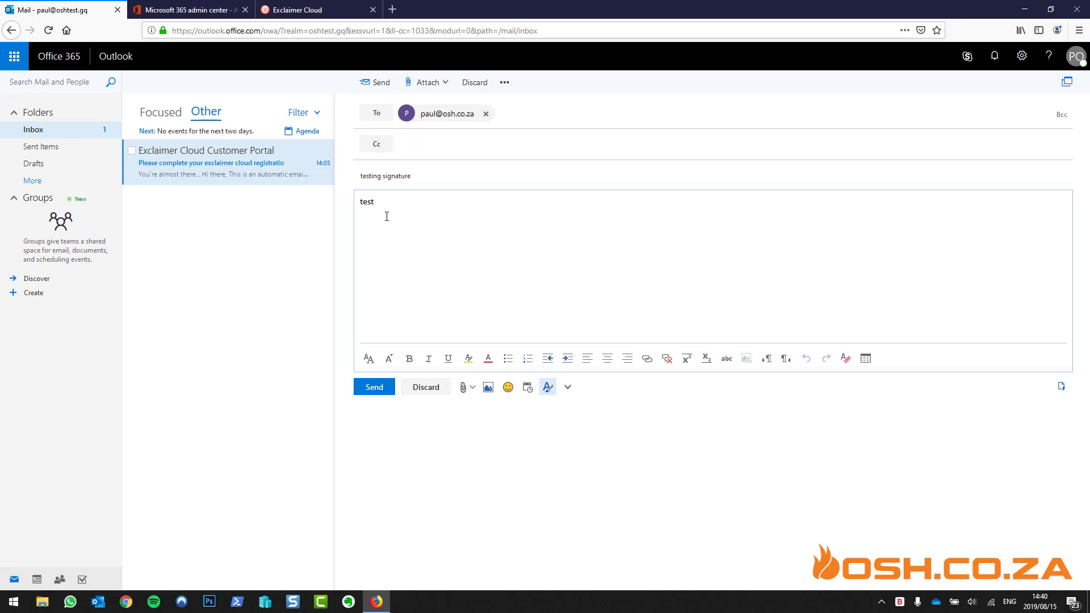
pyautogui.click(381, 389)
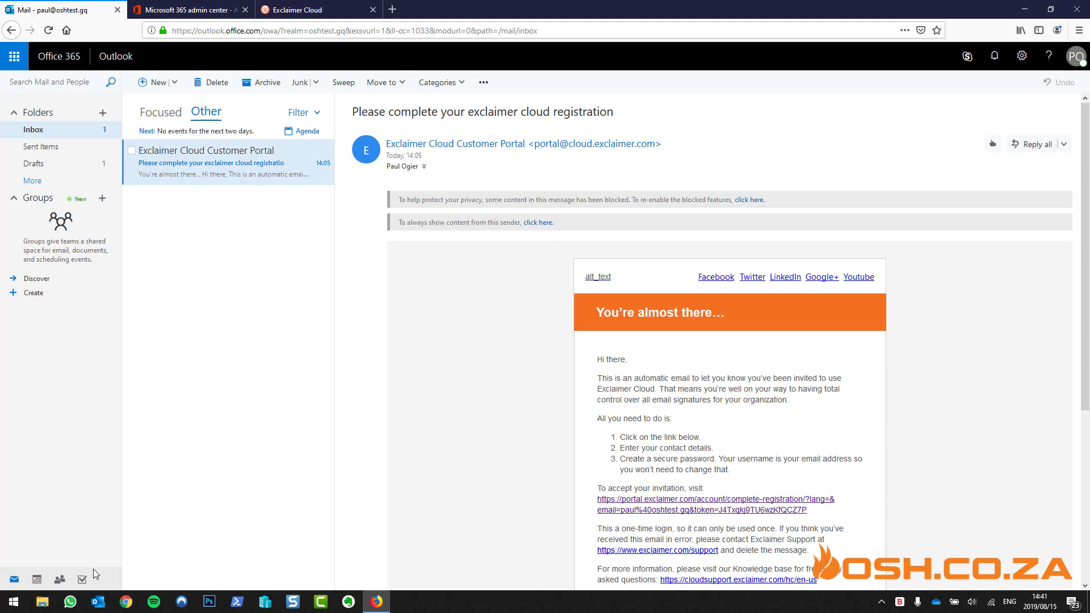
# Open the received 'testing signature' email in desktop Outlook to check the OSH signature, then minimize
pyautogui.click(98, 602)
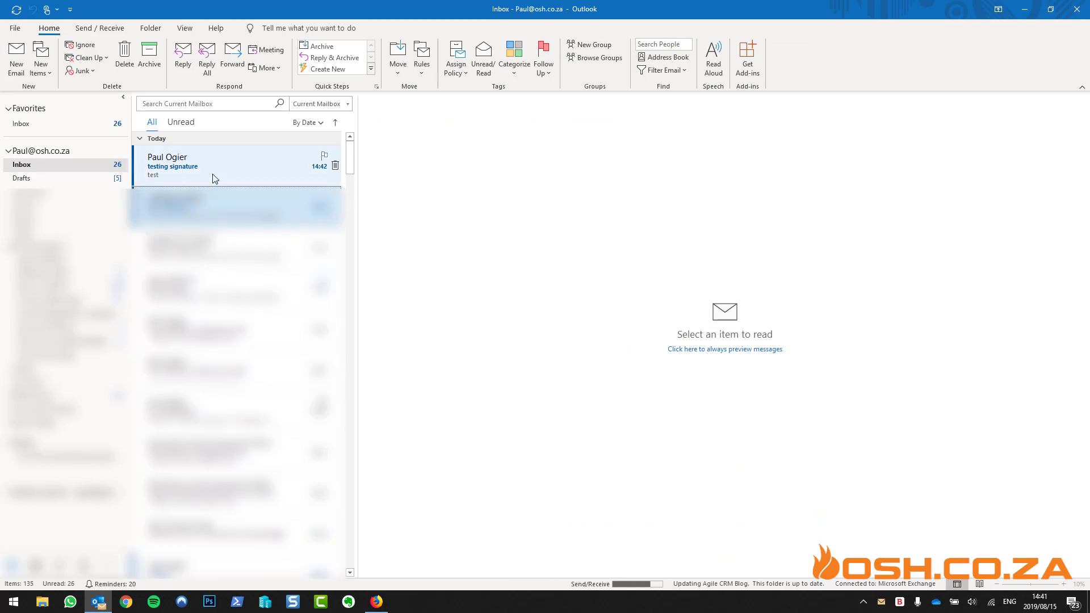
pyautogui.click(212, 170)
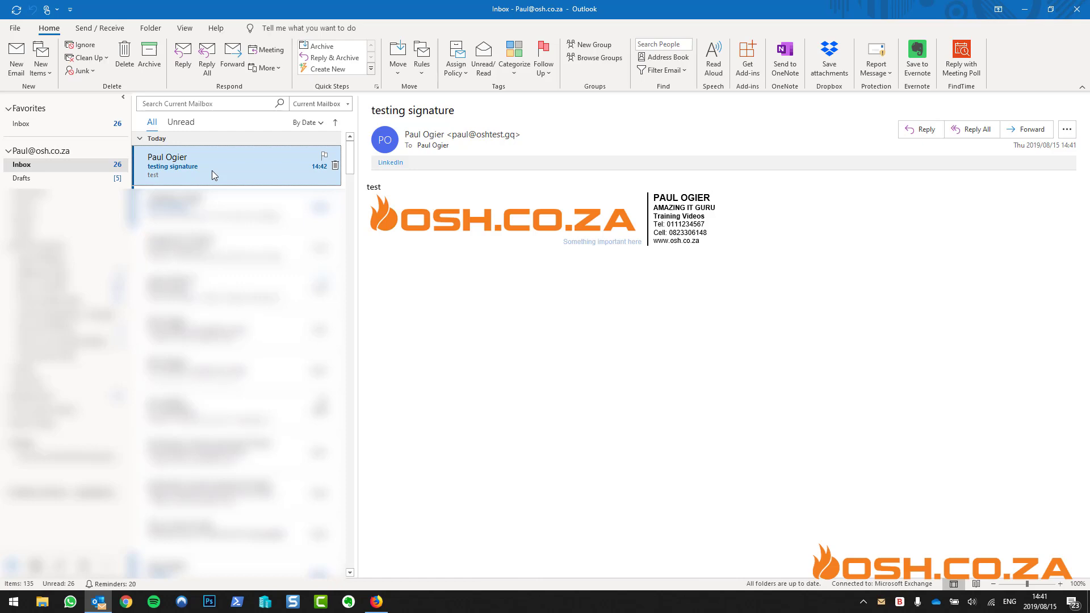
pyautogui.click(1026, 8)
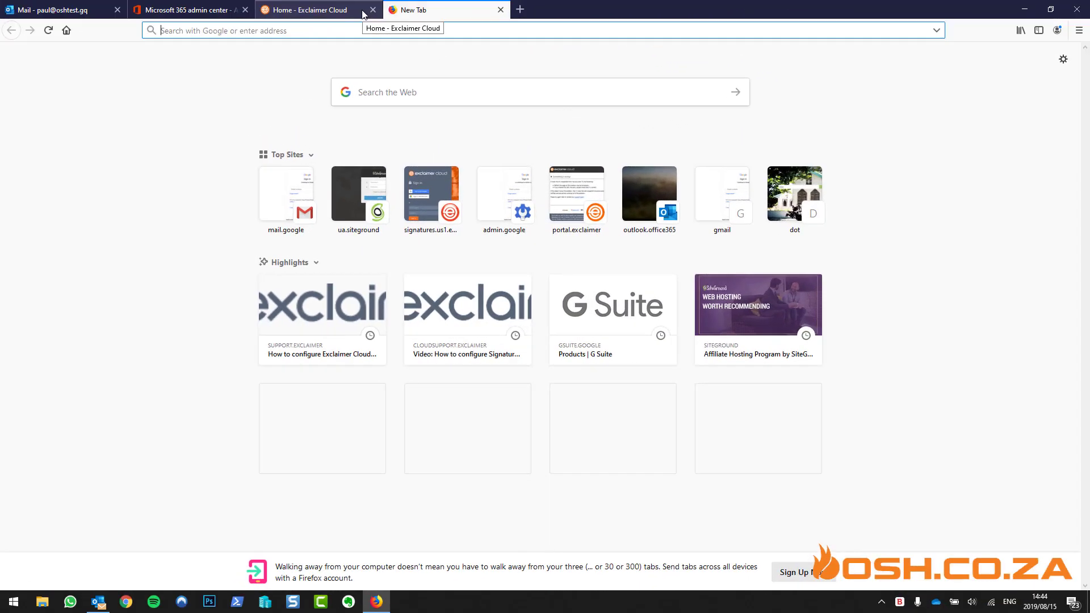
# Sign in to the SiteGround User's Area and launch cPanel for the hosting account from My Accounts
pyautogui.click(355, 185)
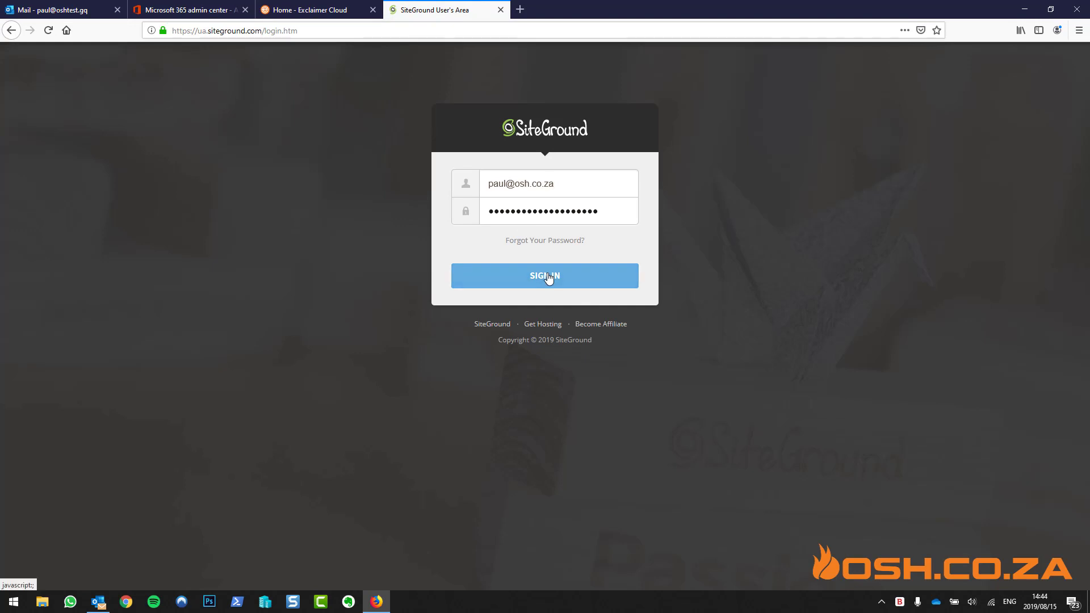
pyautogui.click(547, 277)
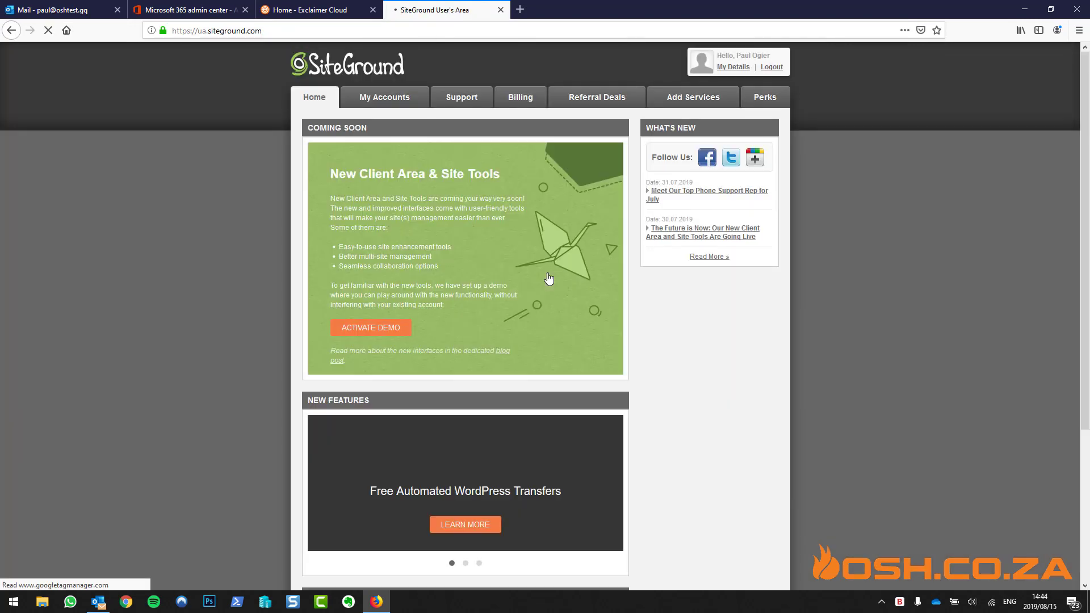
pyautogui.click(401, 101)
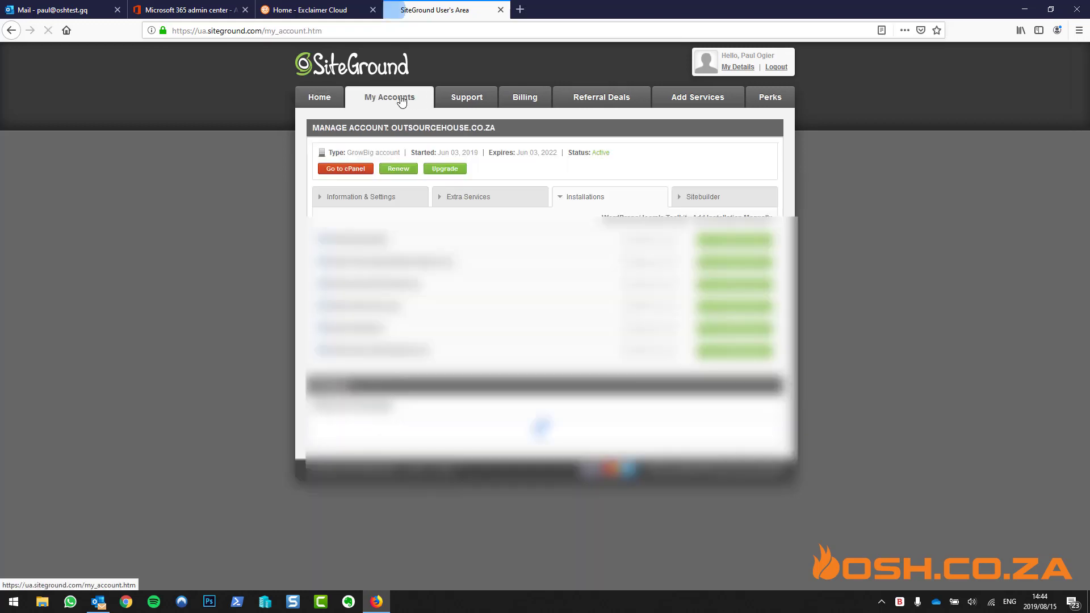
pyautogui.click(363, 169)
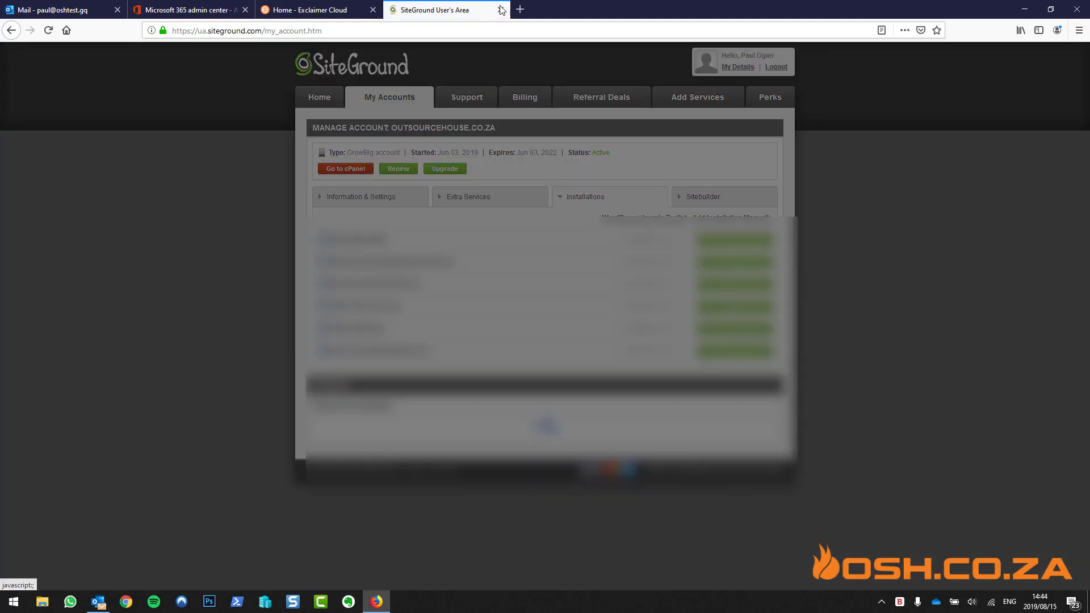
pyautogui.click(520, 10)
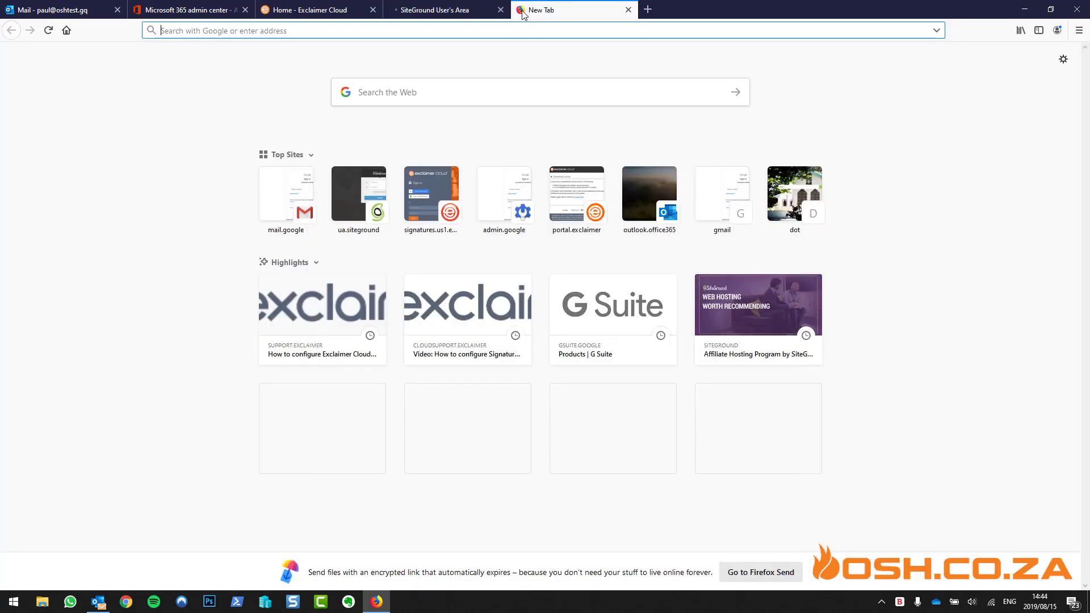
# Search the web for 'exclaimer spf' and open the 'Add an include mechanism to your SPF record' article
pyautogui.write('exclaimer spf')
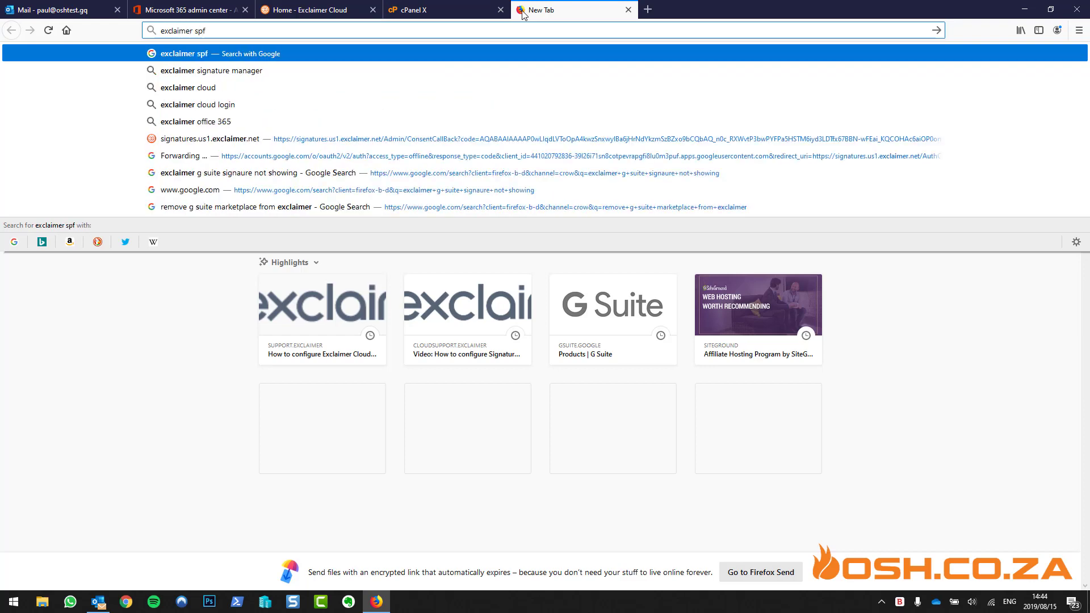
pyautogui.press('Return')
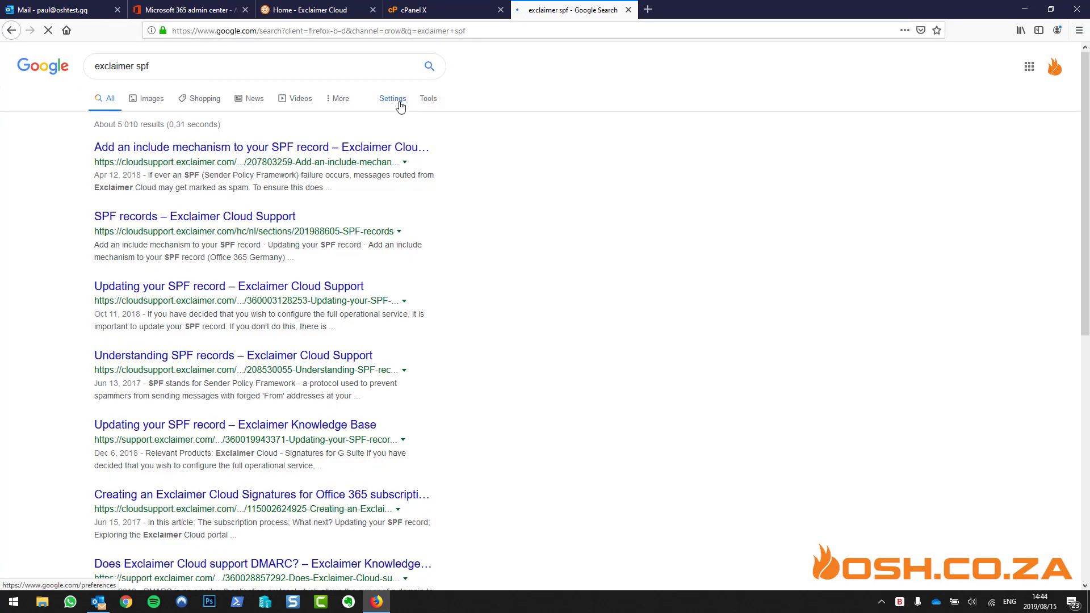
pyautogui.click(278, 148)
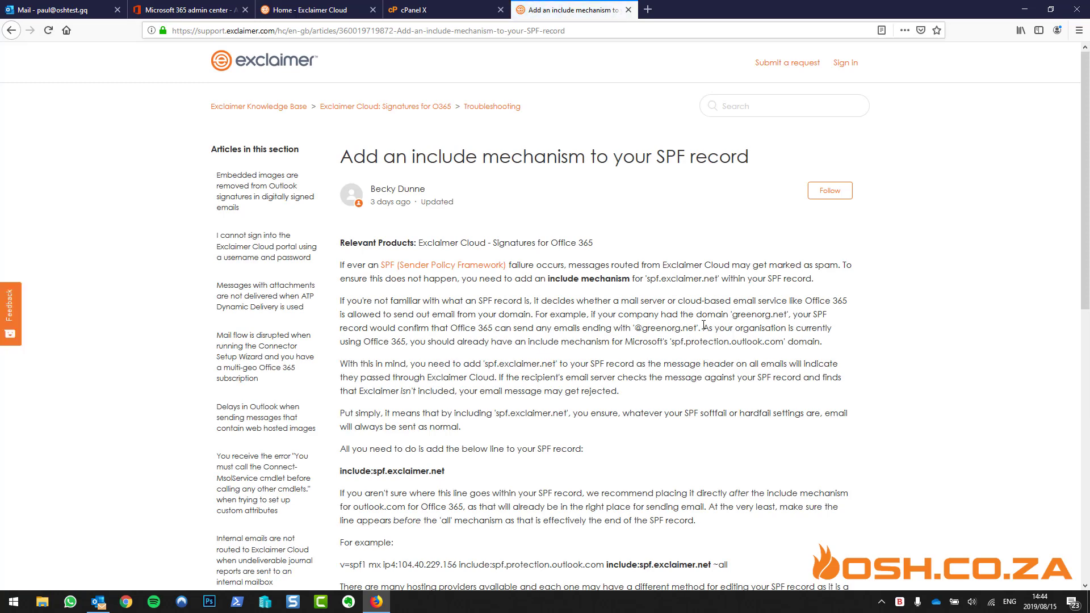
pyautogui.scroll(-3, 704, 325)
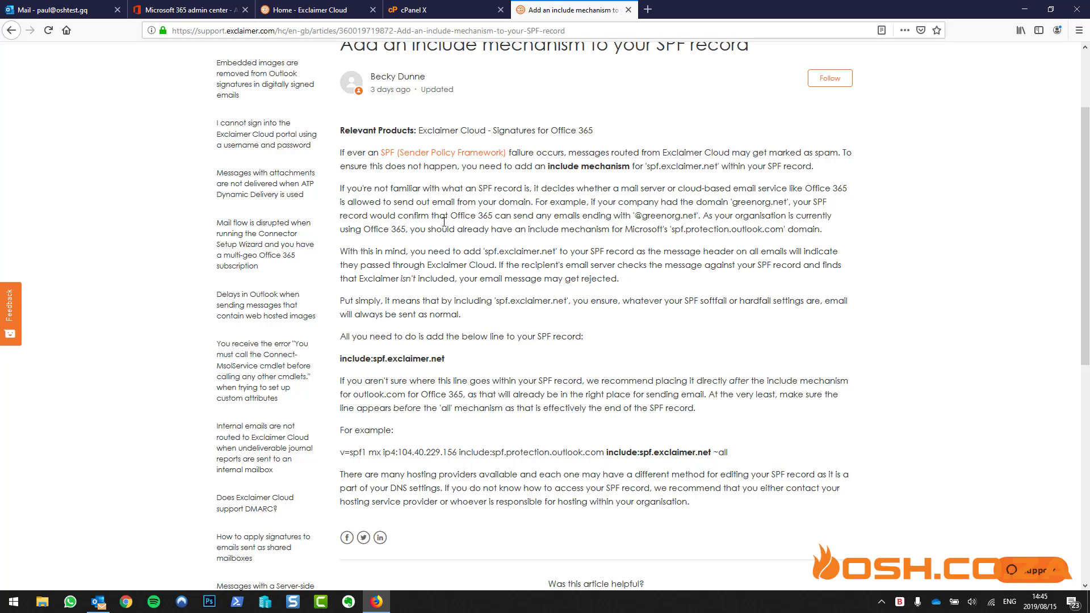
# Open cPanel's Advanced DNS Zone Editor and list the zone records for oshtest.gq
pyautogui.click(409, 10)
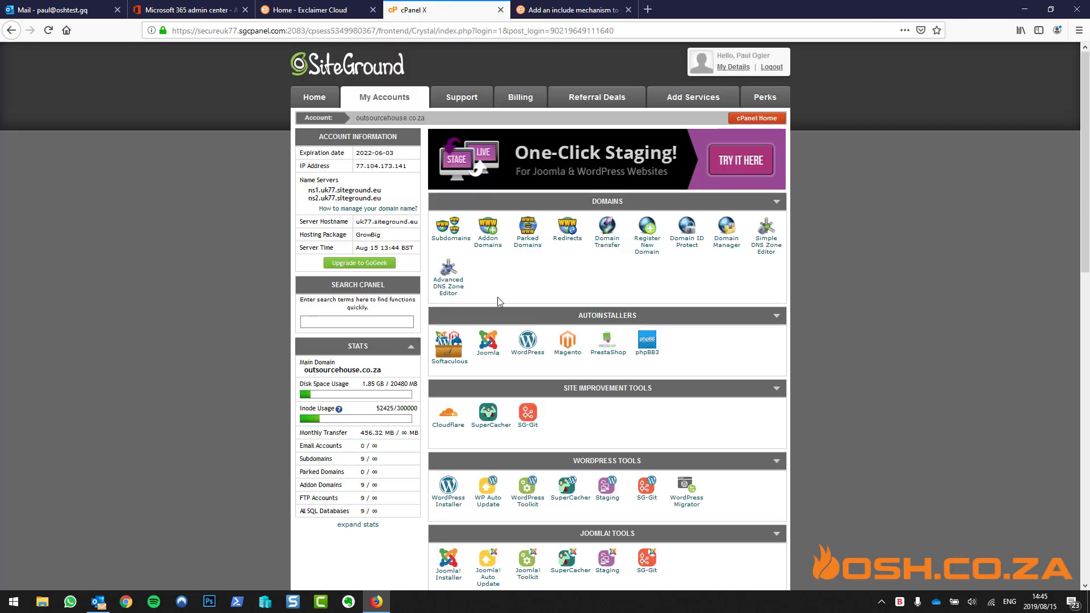
pyautogui.click(376, 321)
pyautogui.write('dns')
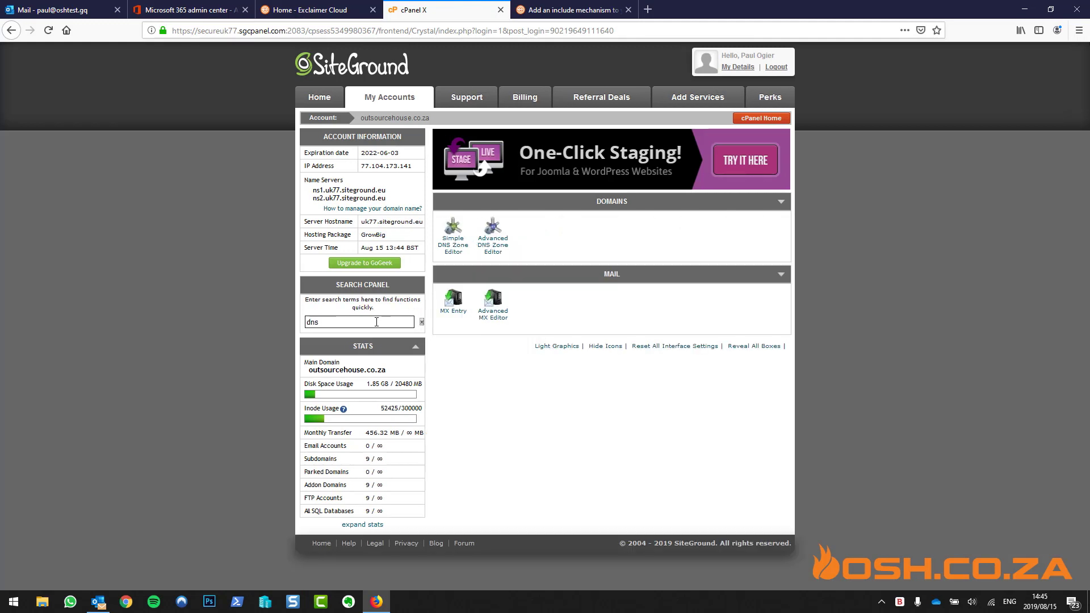
pyautogui.click(492, 244)
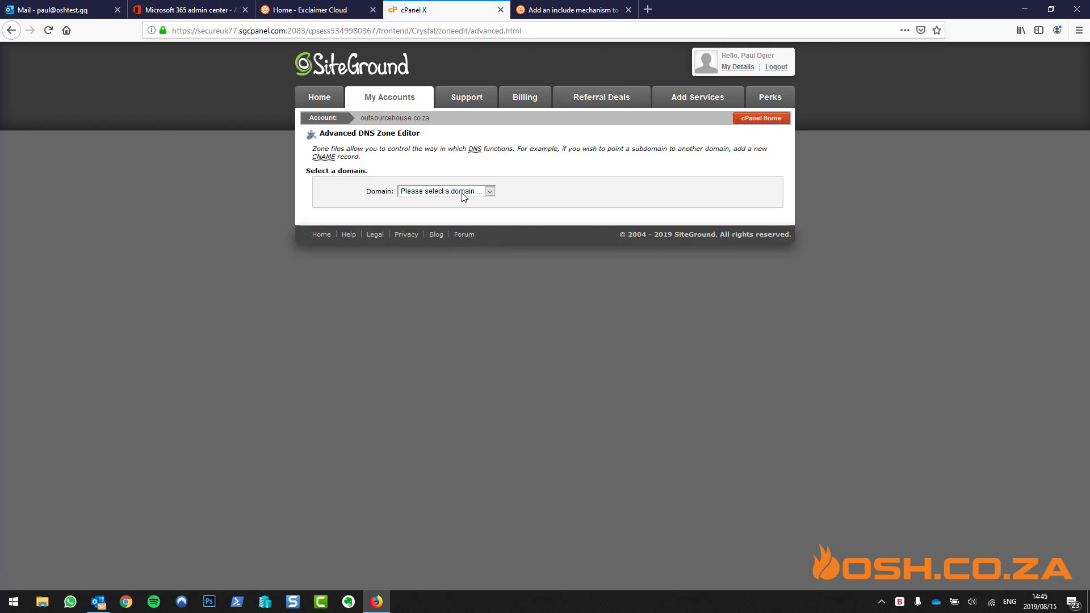
pyautogui.click(463, 190)
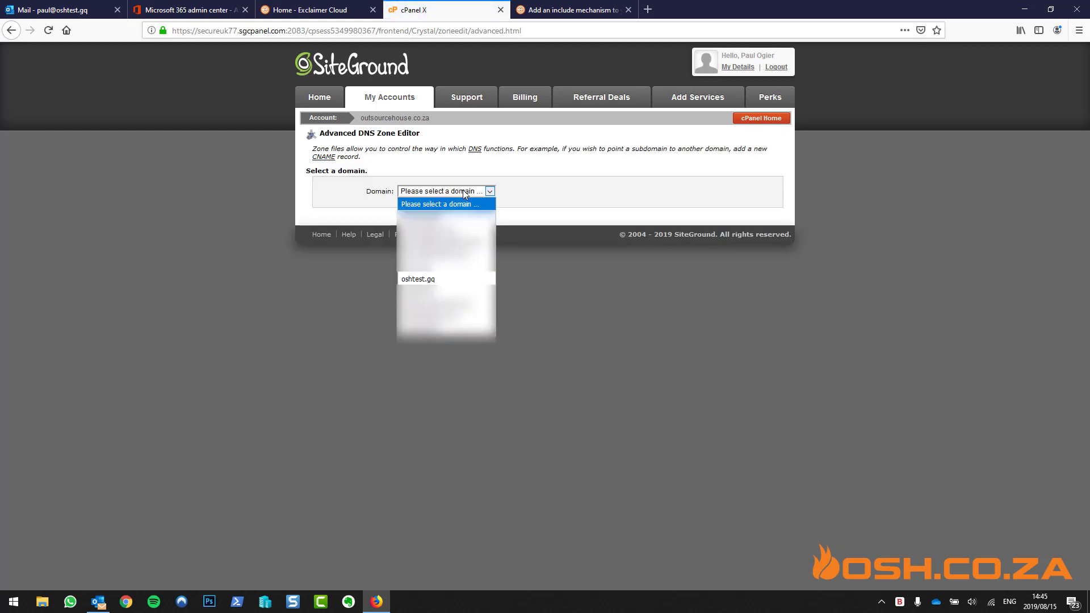
pyautogui.click(443, 278)
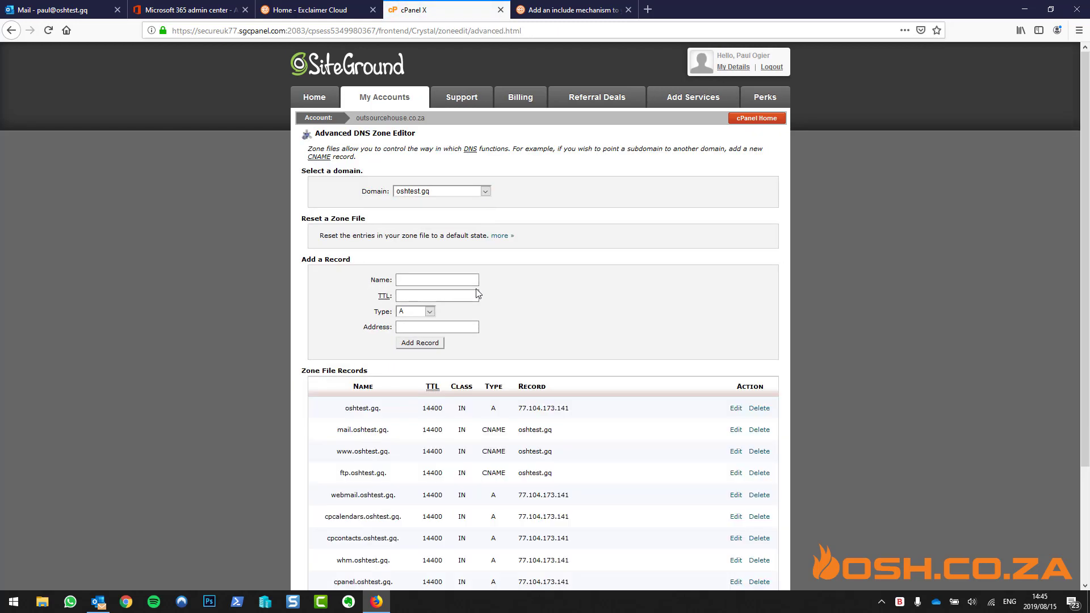
pyautogui.scroll(-3, 547, 341)
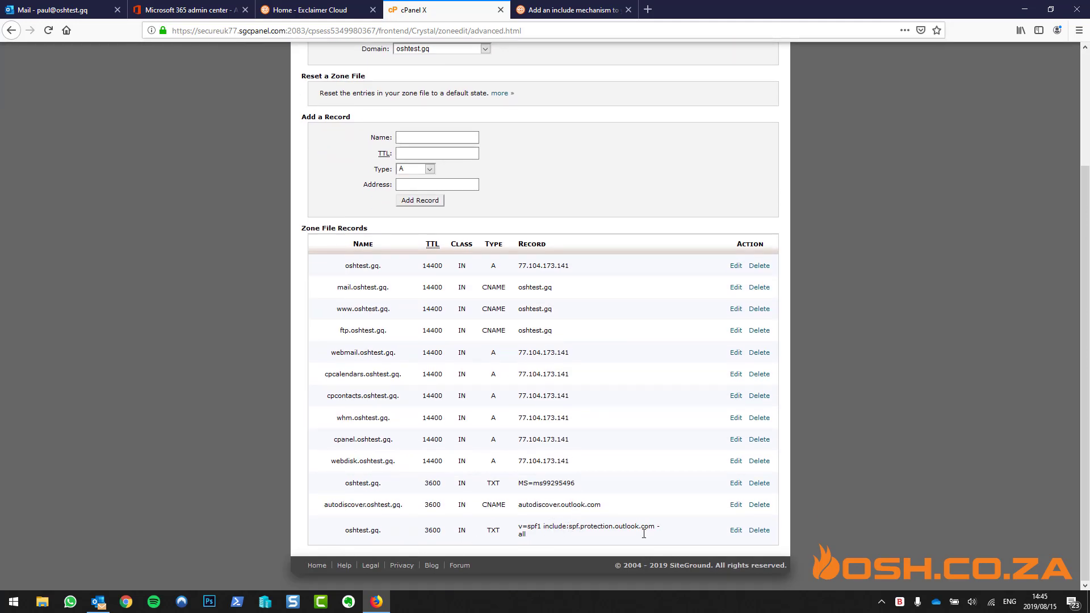
# Replace '-all' in the SPF TXT record with 'include:spf.exclaimer.net ~all' from the article and save it
pyautogui.click(735, 530)
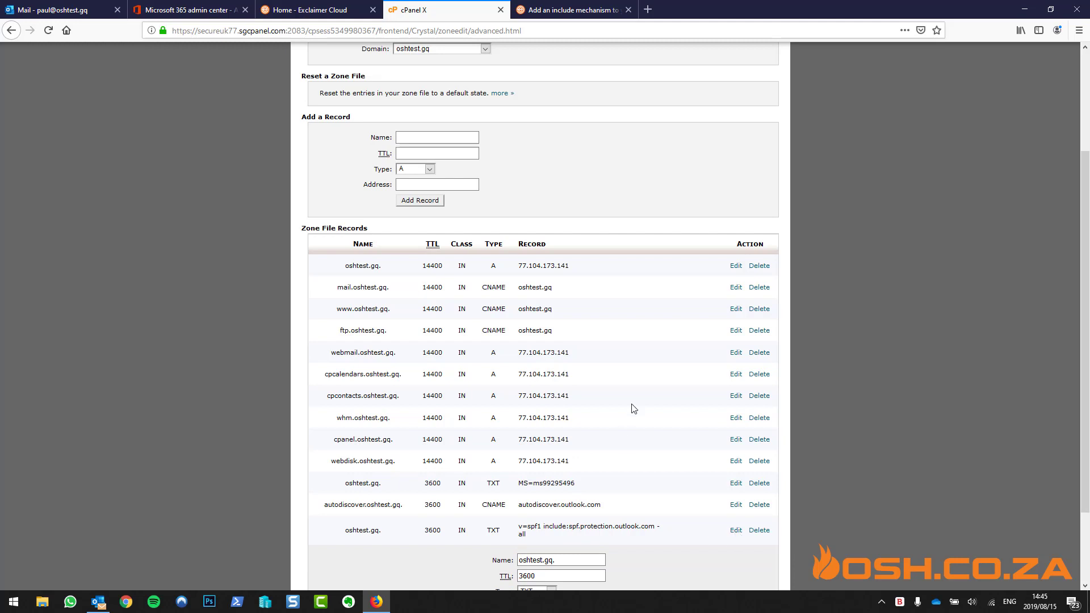
pyautogui.scroll(-2, 633, 408)
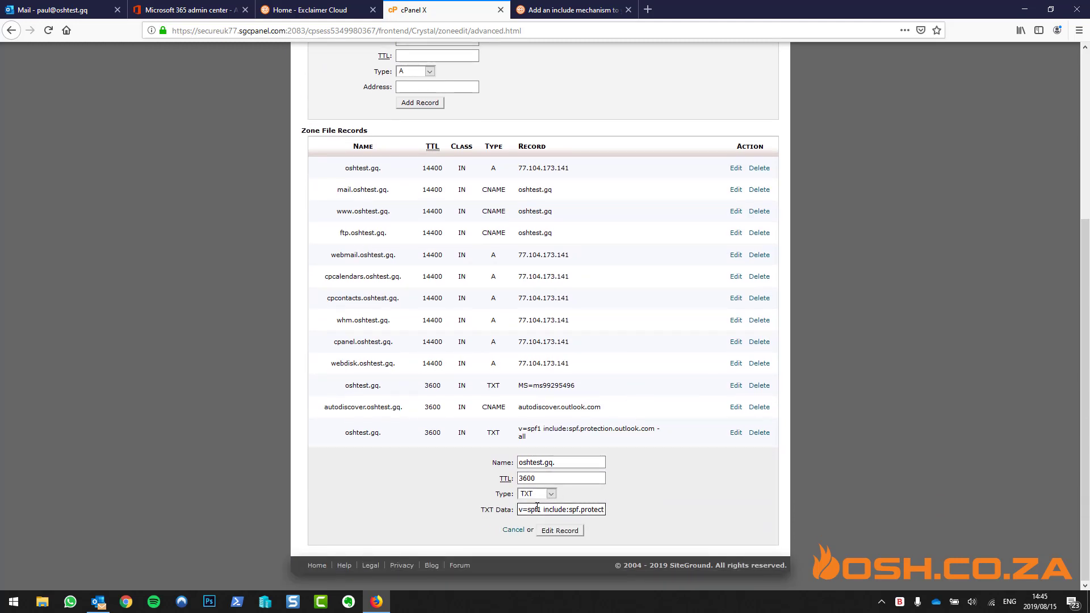
pyautogui.moveTo(556, 507); pyautogui.dragTo(614, 505)
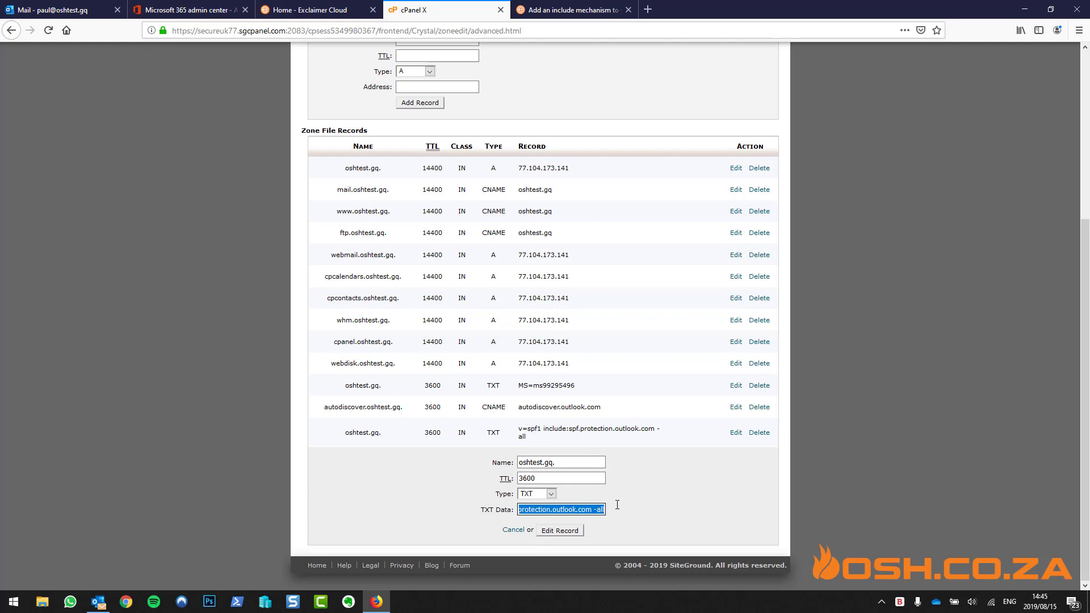
pyautogui.click(536, 7)
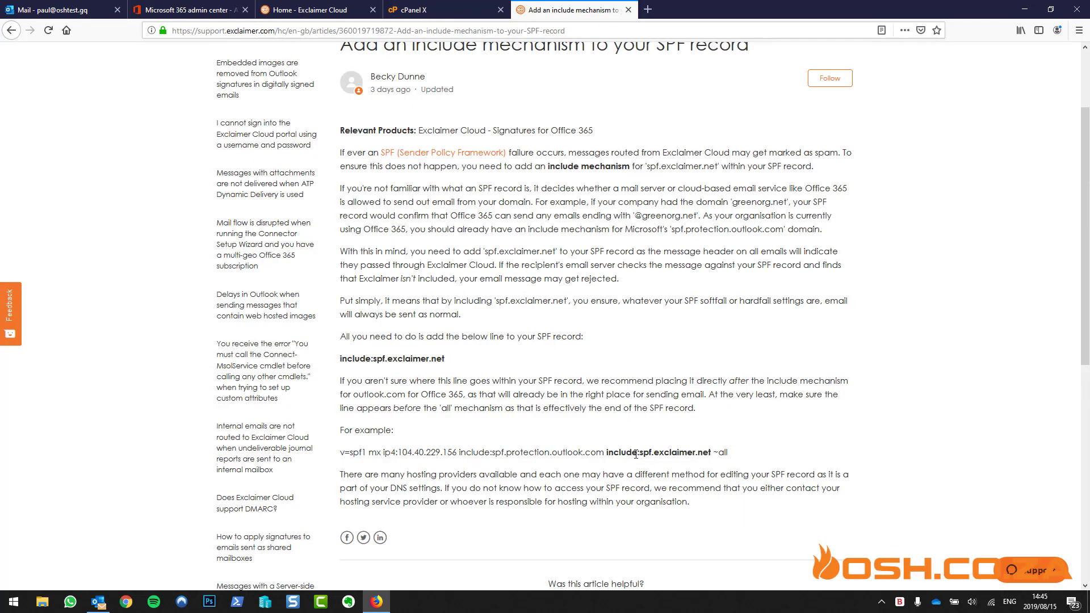
pyautogui.moveTo(607, 452); pyautogui.dragTo(730, 450)
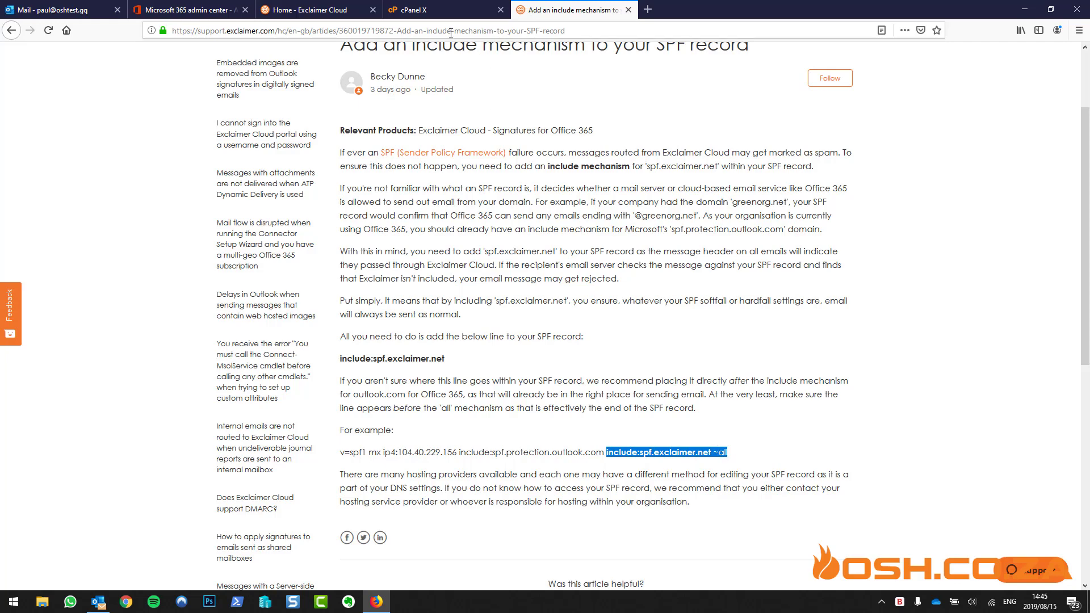
pyautogui.click(431, 8)
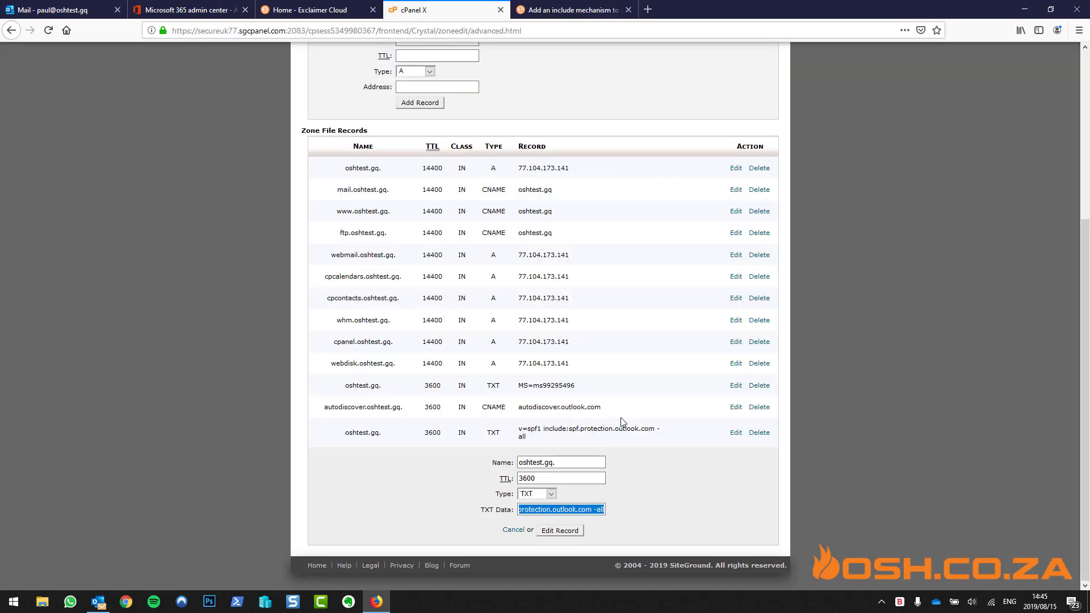
pyautogui.click(595, 509)
pyautogui.moveTo(593, 509); pyautogui.dragTo(620, 507)
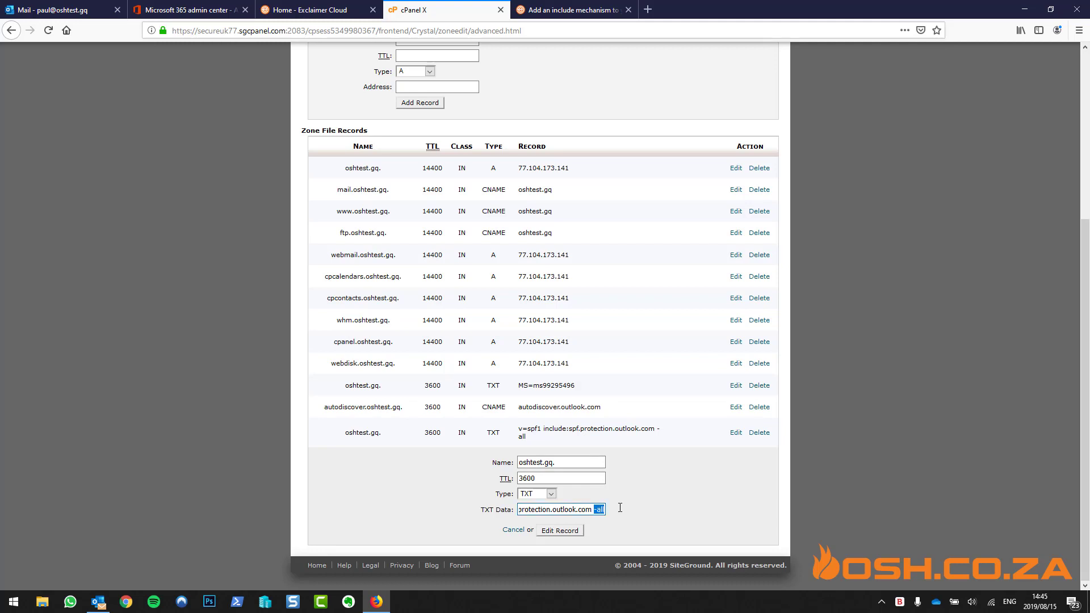
pyautogui.hotkey('ctrl', 'v')
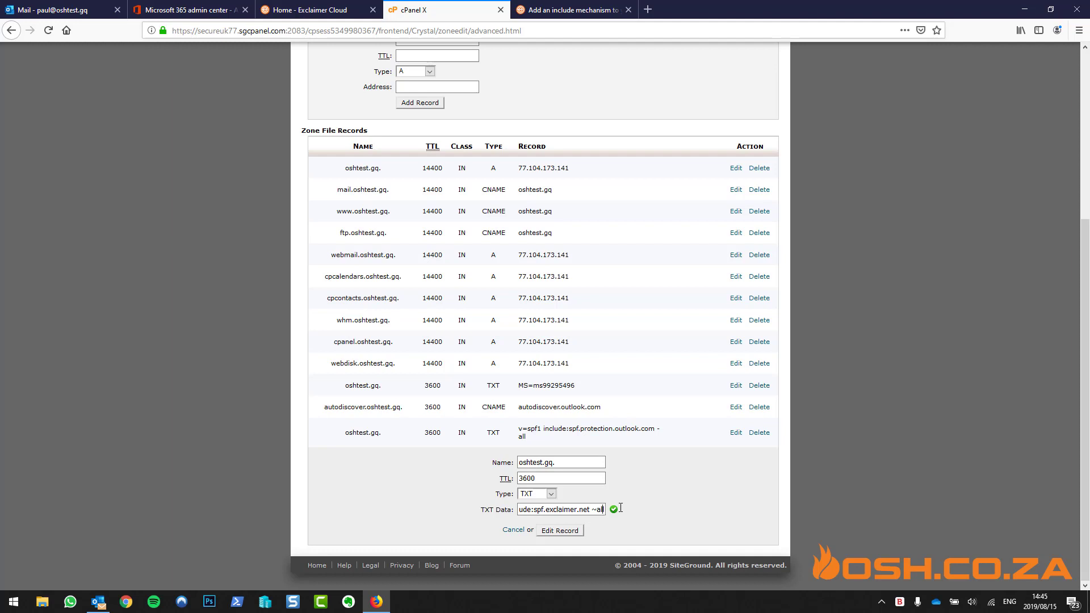
pyautogui.press('Left')
pyautogui.press('Left')
pyautogui.press('Left')
pyautogui.press('Left')
pyautogui.press('Left')
pyautogui.press('Left')
pyautogui.press('Left')
pyautogui.press('Left')
pyautogui.press('Left')
pyautogui.press('Left')
pyautogui.press('Left')
pyautogui.press('Left')
pyautogui.press('Left')
pyautogui.press('Left')
pyautogui.press('Left')
pyautogui.press('Left')
pyautogui.press('Left')
pyautogui.press('Left')
pyautogui.press('Left')
pyautogui.press('Left')
pyautogui.press('Left')
pyautogui.press('Left')
pyautogui.press('Left')
pyautogui.press('Left')
pyautogui.press('Left')
pyautogui.press('Left')
pyautogui.press('Left')
pyautogui.press('Left')
pyautogui.press('Left')
pyautogui.press('Left')
pyautogui.press('Left')
pyautogui.press('Left')
pyautogui.press('Left')
pyautogui.press('Left')
pyautogui.press('Left')
pyautogui.press('Left')
pyautogui.press('Left')
pyautogui.press('Left')
pyautogui.press('Left')
pyautogui.press('Left')
pyautogui.click(568, 535)
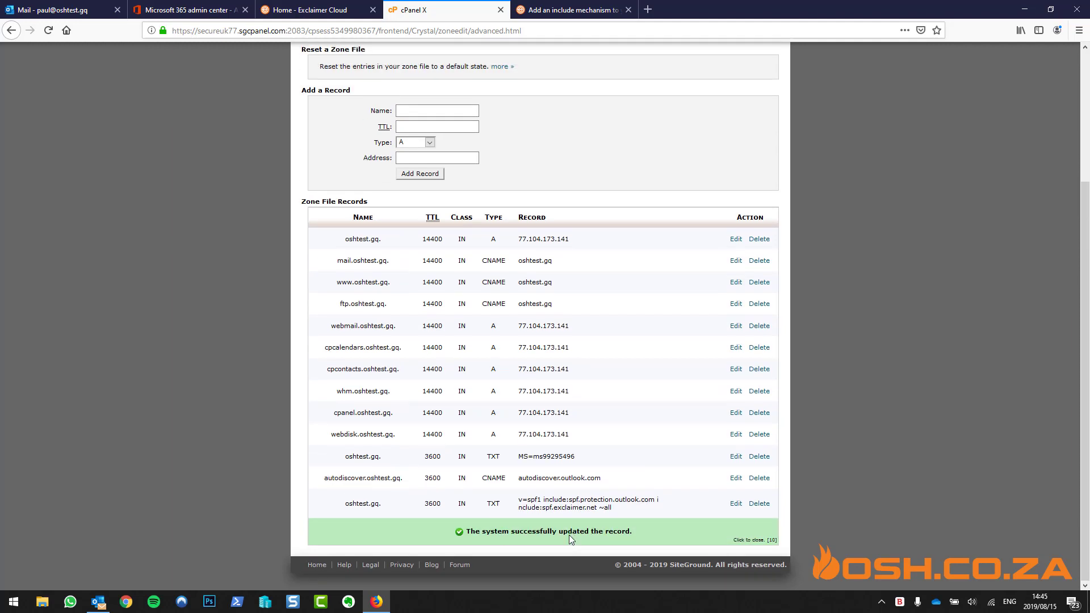
# Go back to the Outlook inbox showing Exclaimer Cloud's new-device authorization email
pyautogui.click(316, 16)
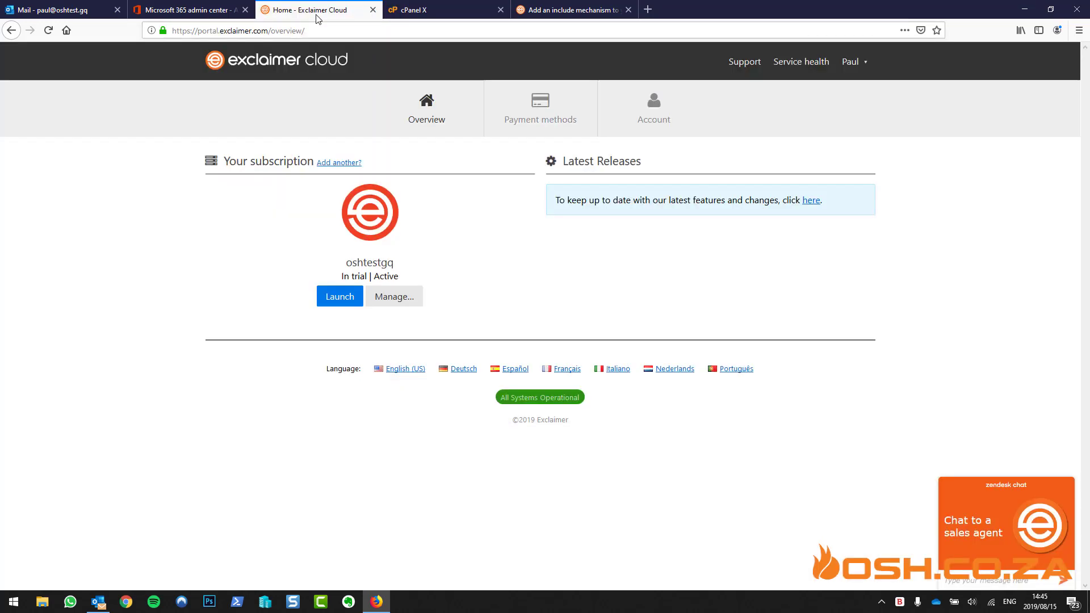
pyautogui.click(217, 10)
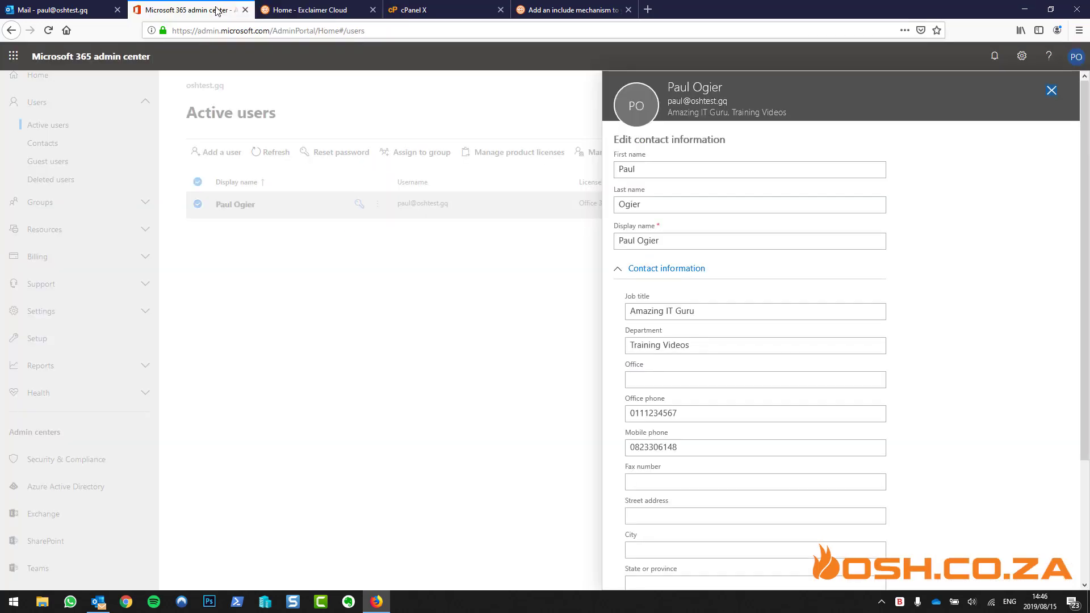
pyautogui.click(89, 9)
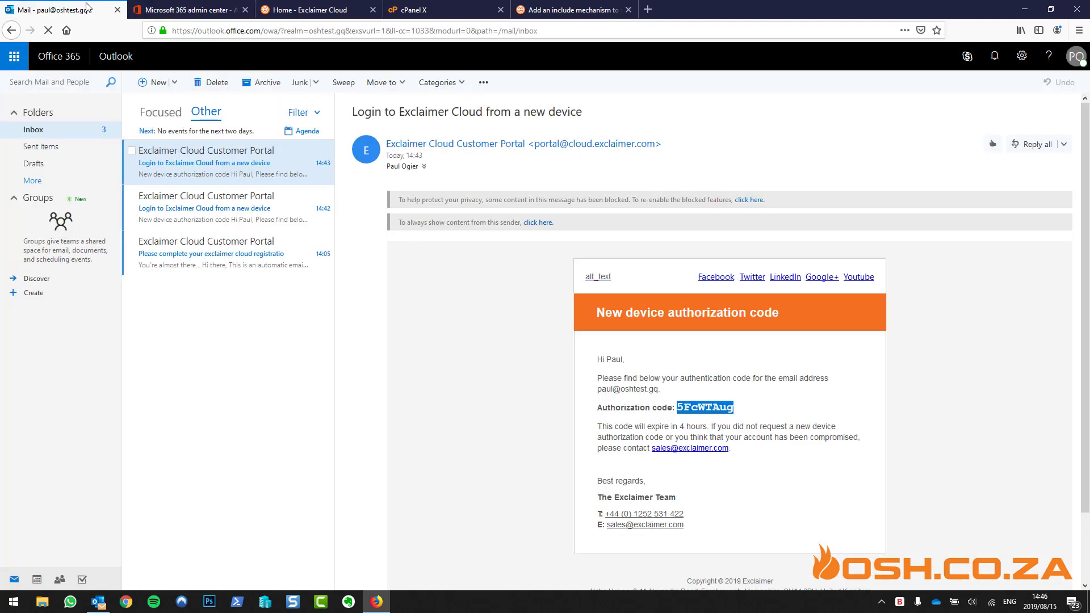